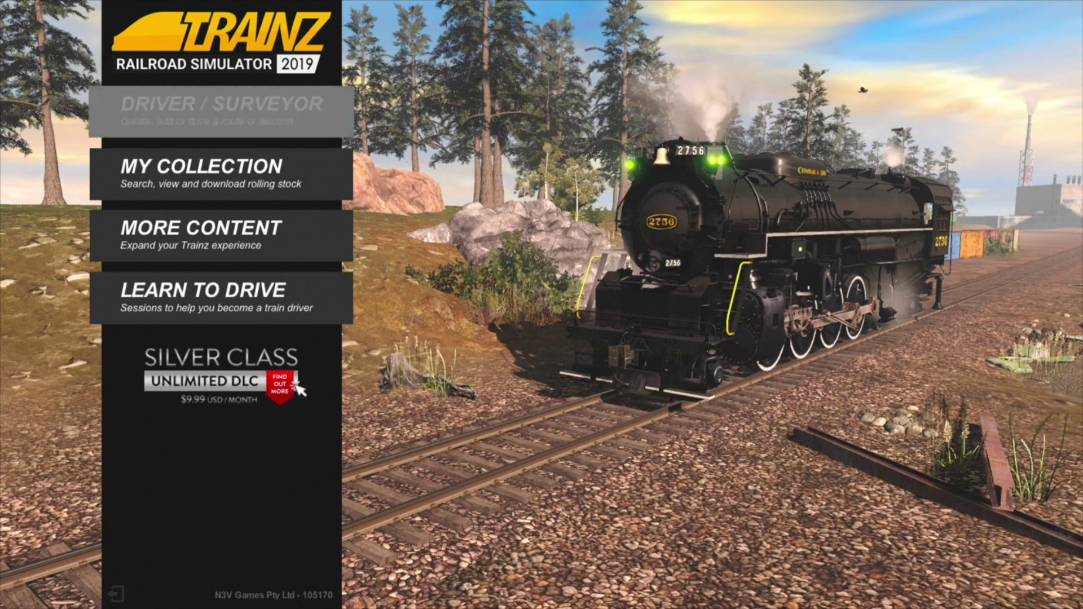
- Create a new session for the installed Milton Valley Railroad route
{"action": "left_click", "coordinate": [221, 112]}
{"action": "scroll", "coordinate": [115, 506], "scroll_direction": "down", "scroll_amount": 9}
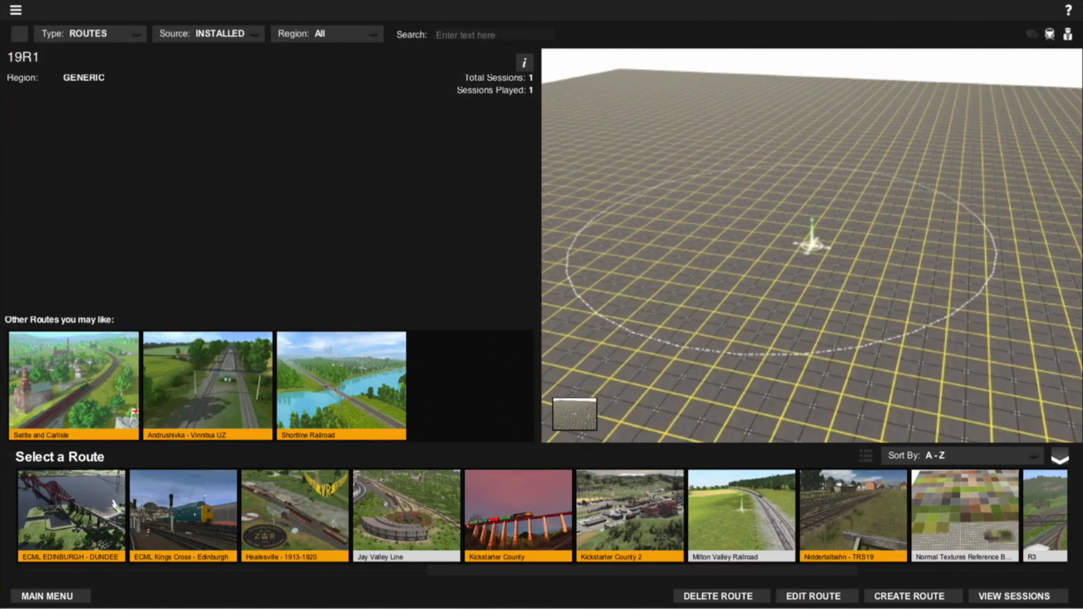
{"action": "left_click", "coordinate": [697, 519]}
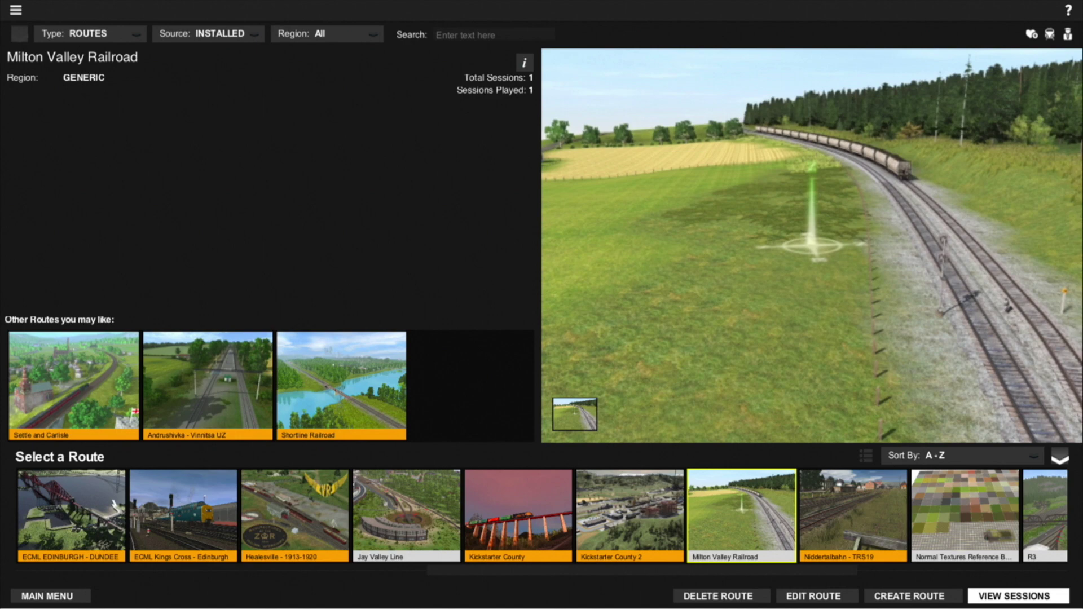
{"action": "left_click", "coordinate": [1018, 596]}
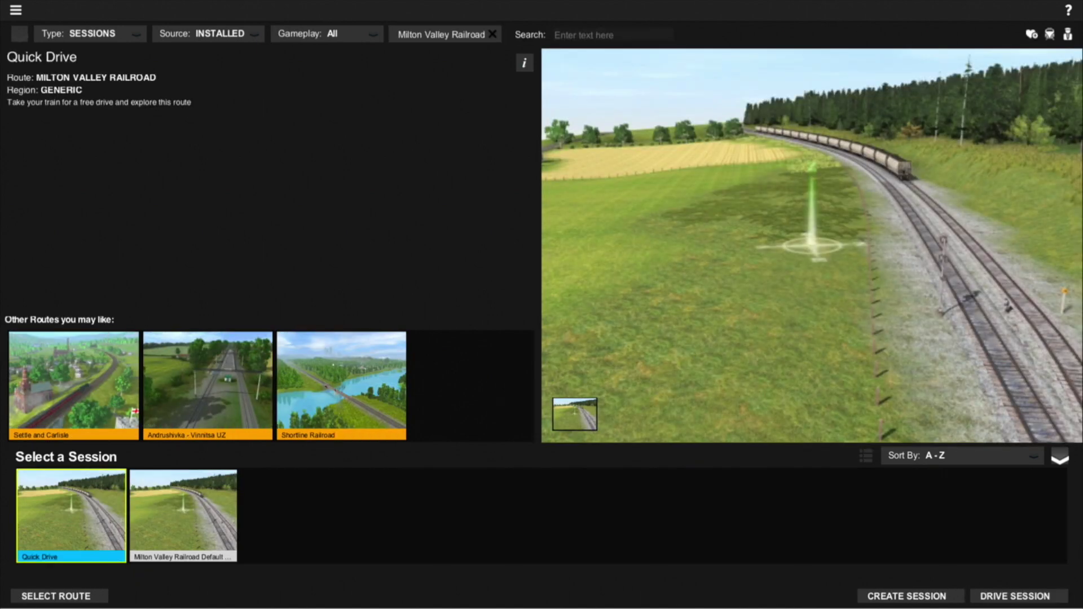
{"action": "left_click", "coordinate": [910, 596]}
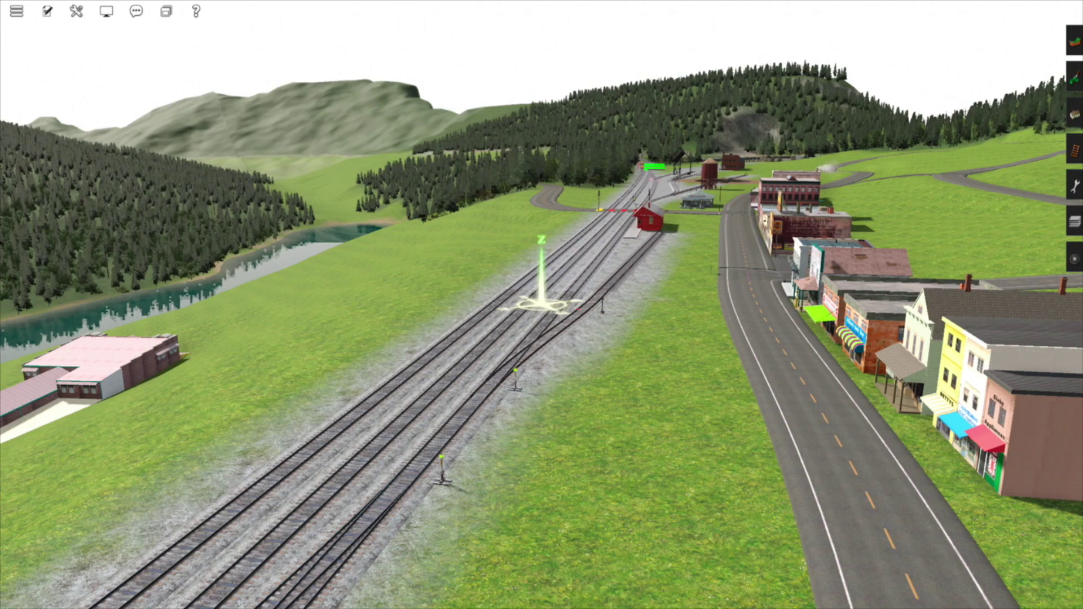
- Save the work as a new session named "01 - Fun Run"
{"action": "mouse_move", "coordinate": [552, 313]}
{"action": "right_mouse_down"}
{"action": "mouse_move", "coordinate": [619, 295]}
{"action": "mouse_move", "coordinate": [606, 294]}
{"action": "mouse_move", "coordinate": [609, 261]}
{"action": "mouse_move", "coordinate": [517, 315]}
{"action": "mouse_move", "coordinate": [540, 303]}
{"action": "right_mouse_up"}
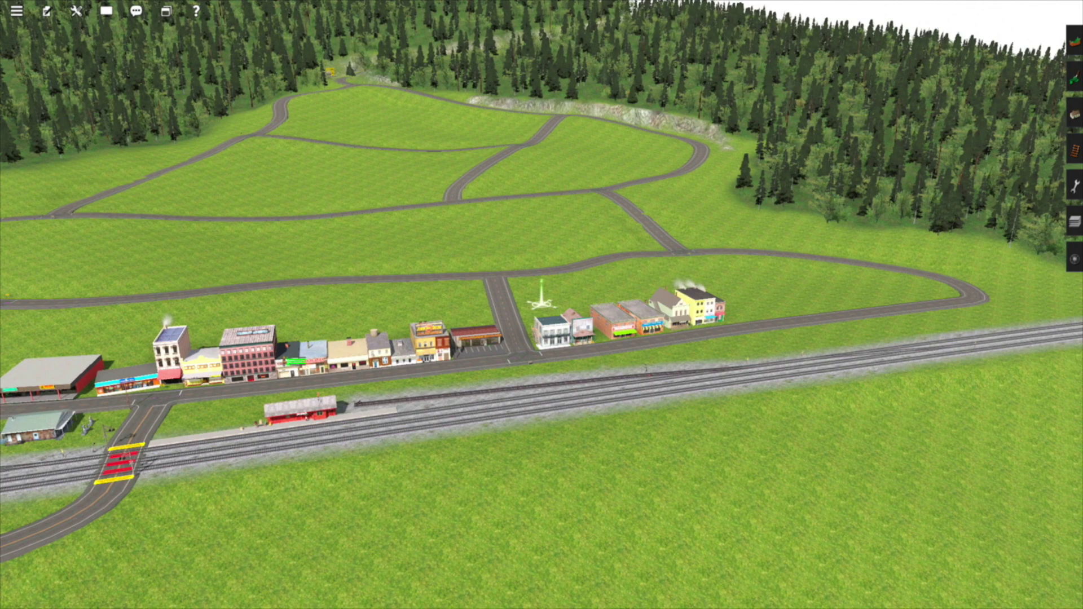
{"action": "mouse_move", "coordinate": [751, 367]}
{"action": "right_mouse_down"}
{"action": "mouse_move", "coordinate": [633, 322]}
{"action": "mouse_move", "coordinate": [515, 348]}
{"action": "mouse_move", "coordinate": [557, 316]}
{"action": "mouse_move", "coordinate": [518, 302]}
{"action": "mouse_move", "coordinate": [561, 307]}
{"action": "mouse_move", "coordinate": [542, 294]}
{"action": "right_mouse_up"}
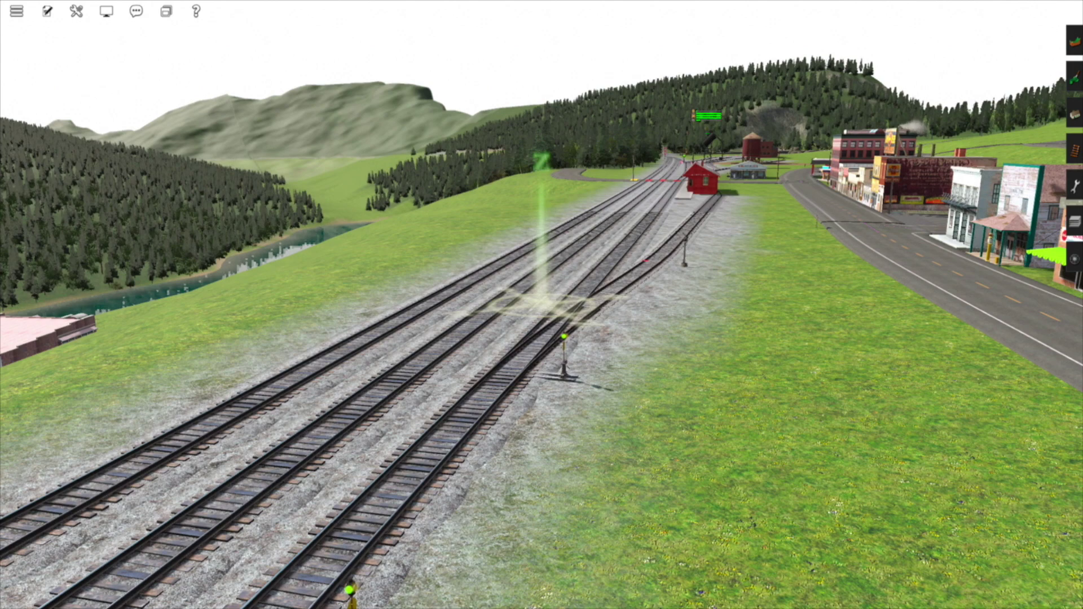
{"action": "key", "text": "ctrl+s"}
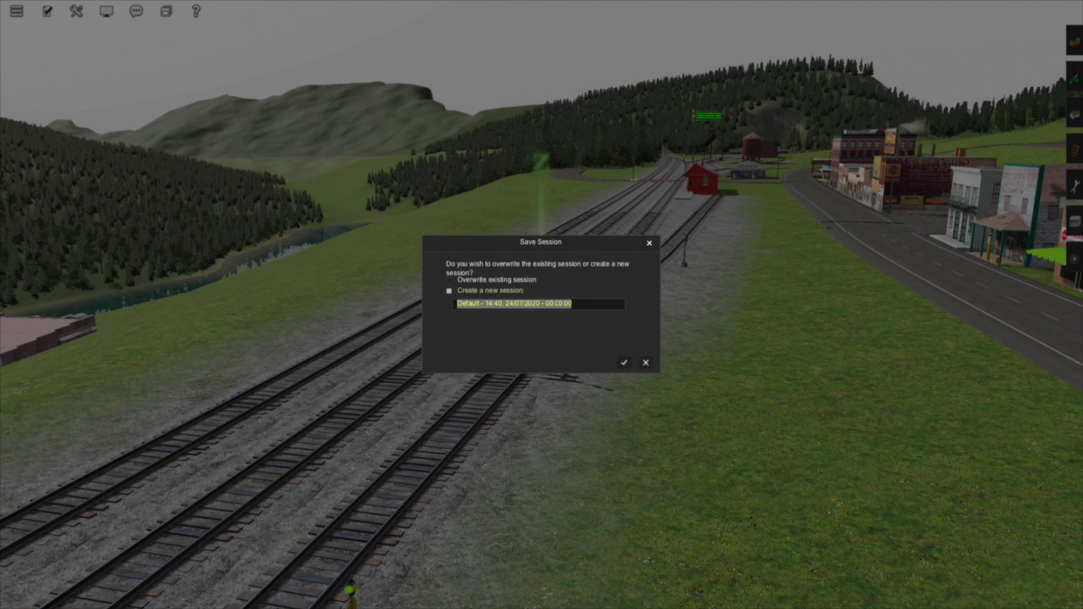
{"action": "type", "text": "01"}
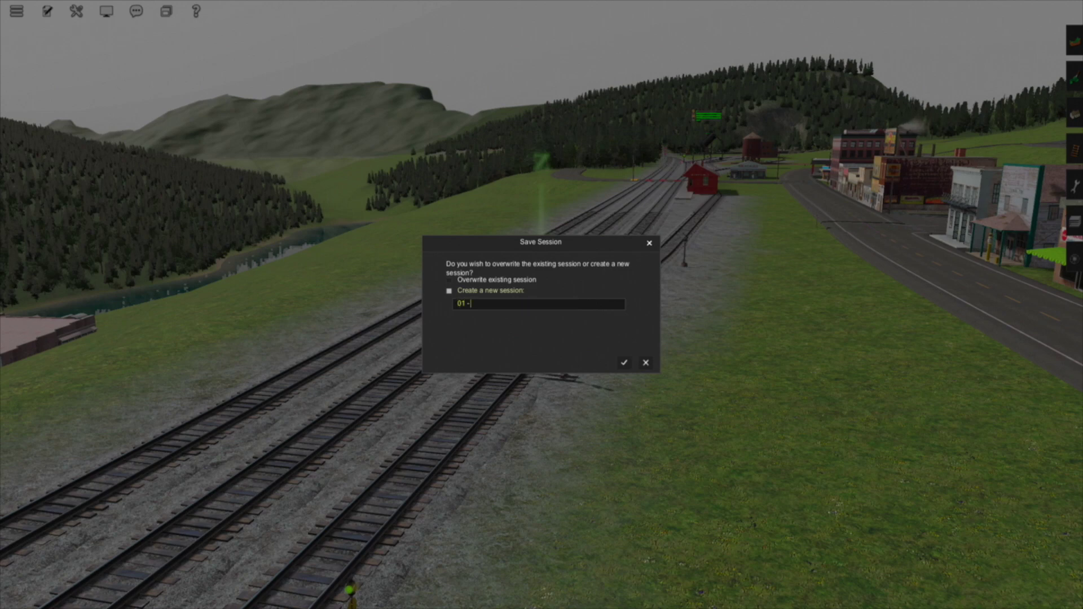
{"action": "type", "text": "- Fun Run"}
{"action": "key", "text": "Return"}
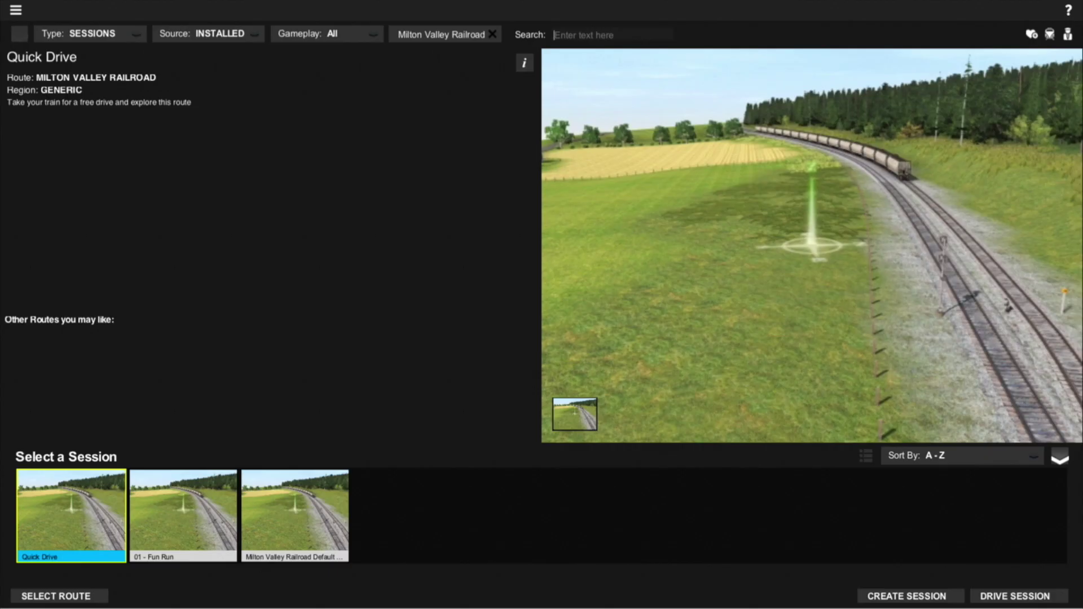
- Open the 01 - Fun Run session for editing, then lock route-layer and make session-layer the active layer
{"action": "left_click", "coordinate": [182, 529]}
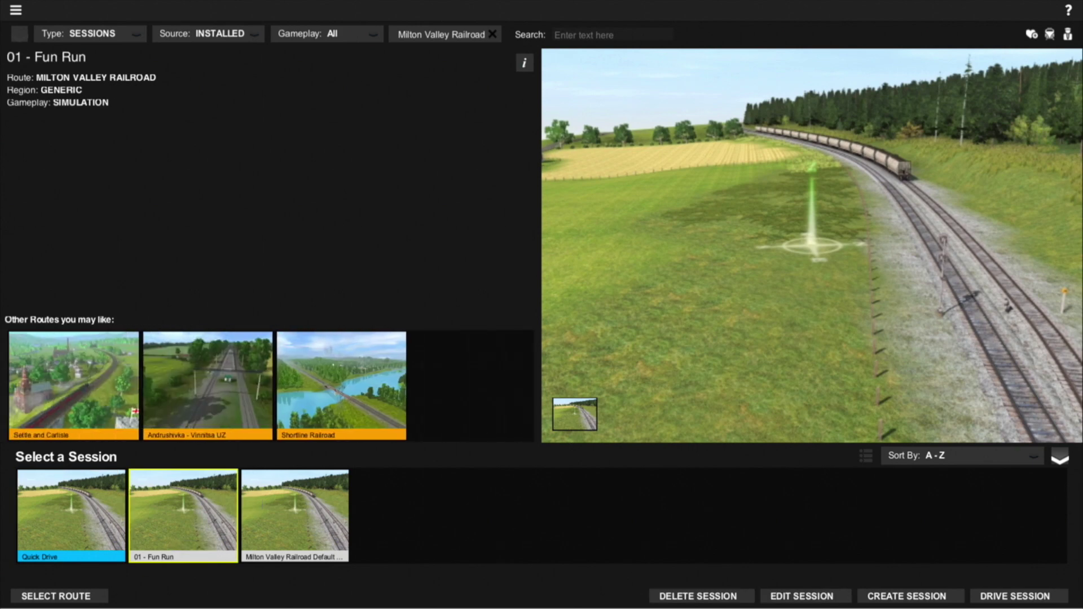
{"action": "left_click", "coordinate": [802, 597]}
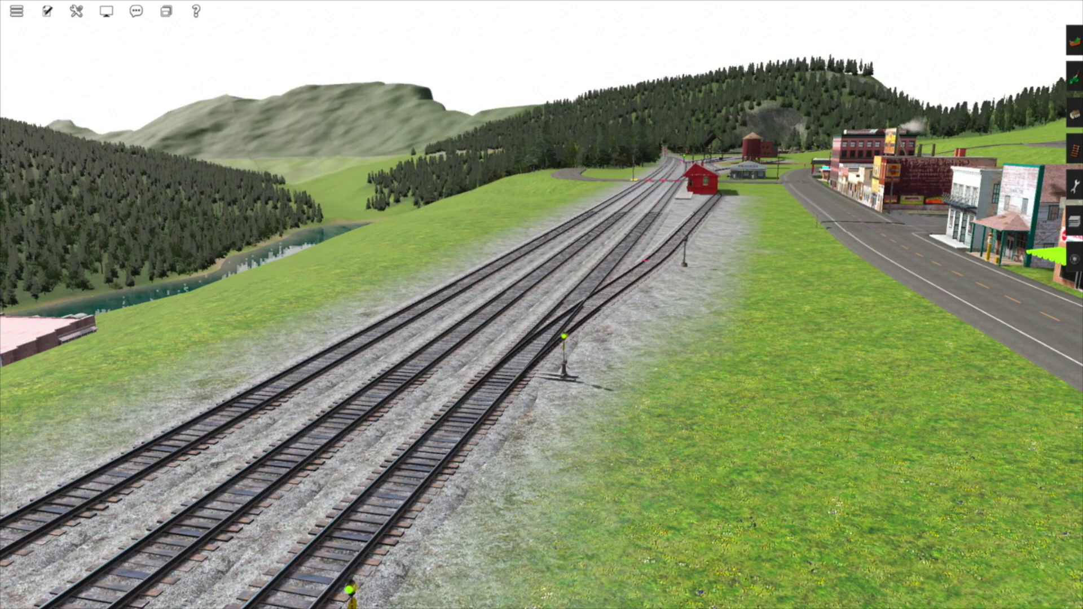
{"action": "left_click", "coordinate": [1075, 222]}
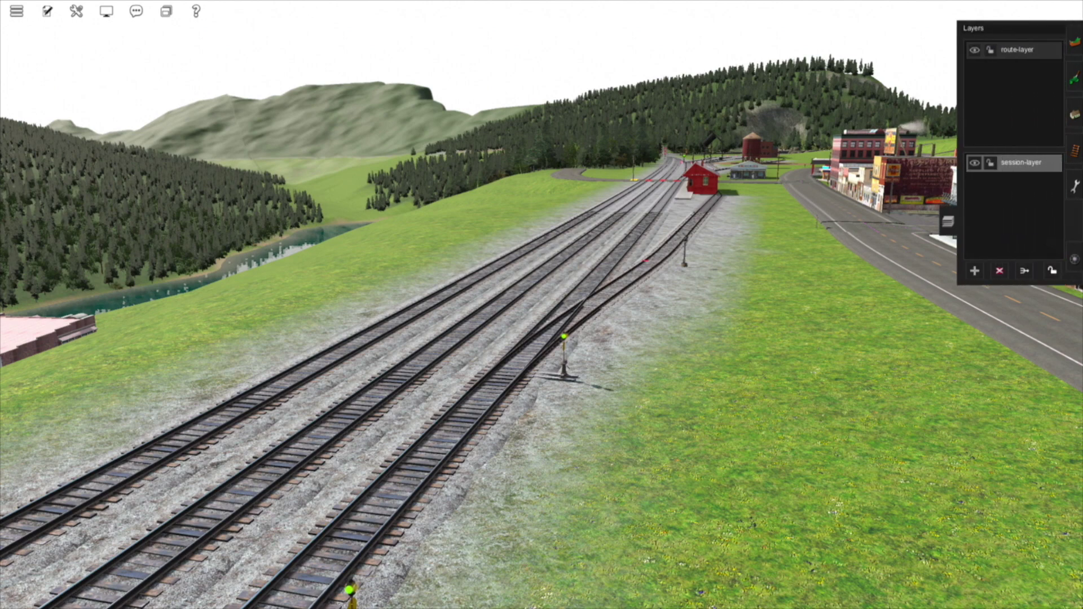
{"action": "left_click", "coordinate": [991, 49]}
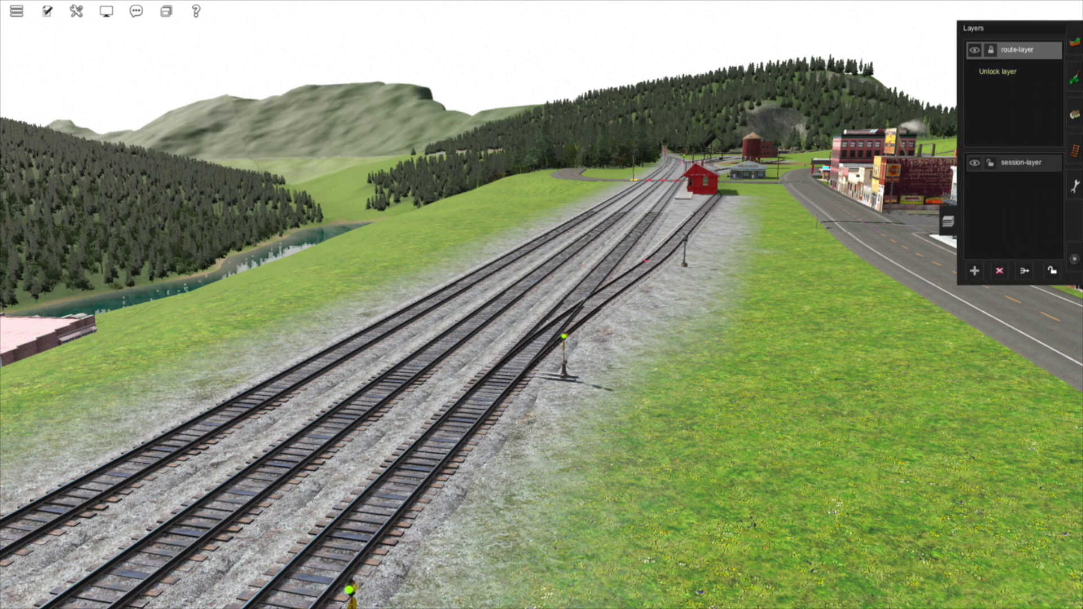
{"action": "left_click", "coordinate": [1021, 163]}
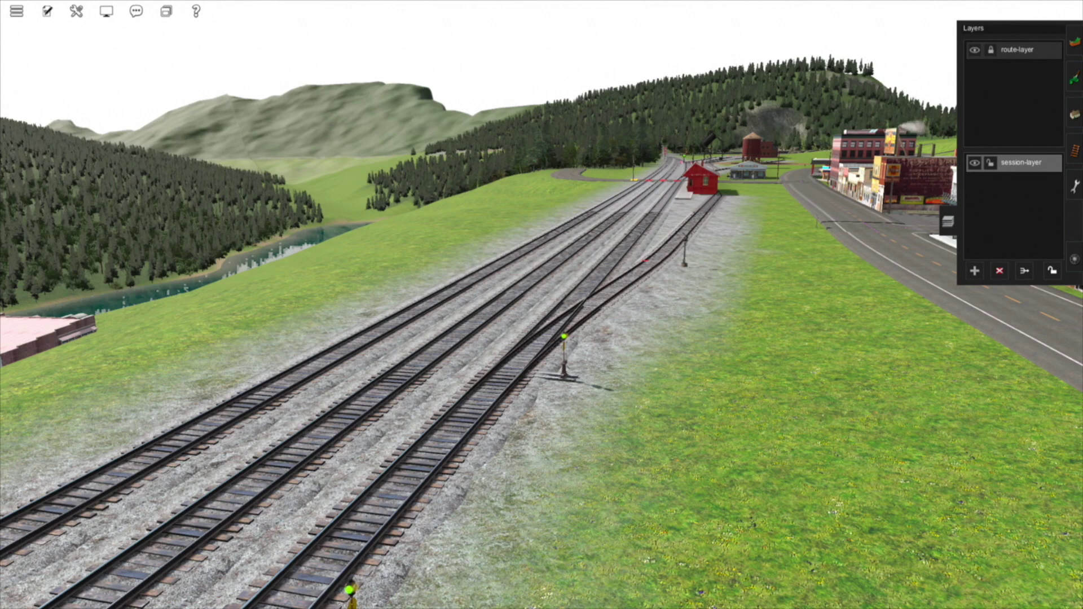
{"action": "left_click", "coordinate": [948, 221]}
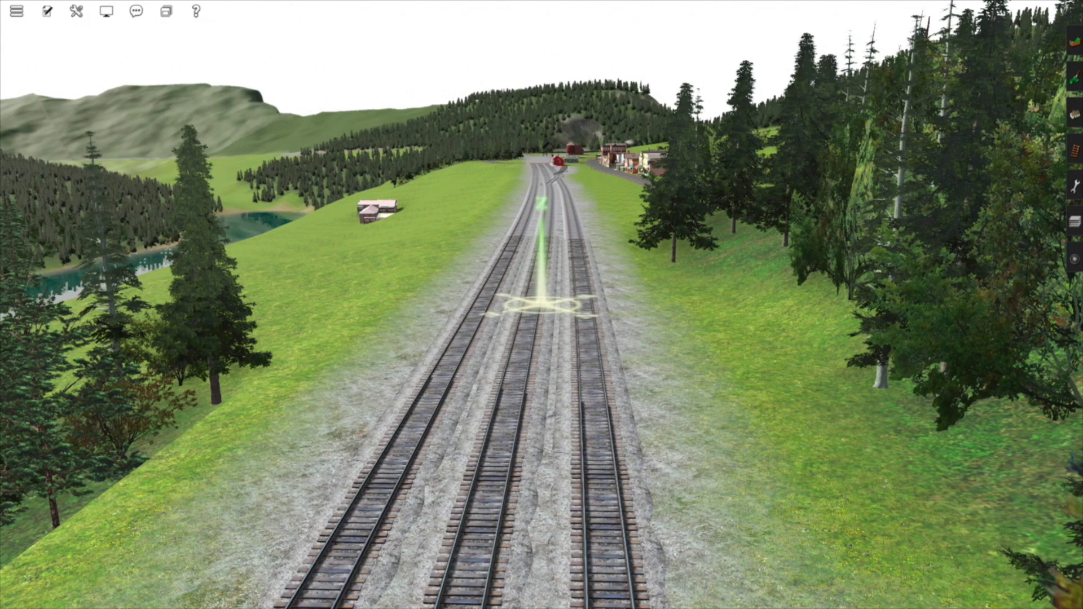
{"action": "mouse_move", "coordinate": [542, 304]}
{"action": "right_mouse_down"}
{"action": "mouse_move", "coordinate": [549, 235]}
{"action": "mouse_move", "coordinate": [533, 230]}
{"action": "mouse_move", "coordinate": [540, 306]}
{"action": "mouse_move", "coordinate": [534, 225]}
{"action": "mouse_move", "coordinate": [541, 305]}
{"action": "right_mouse_up"}
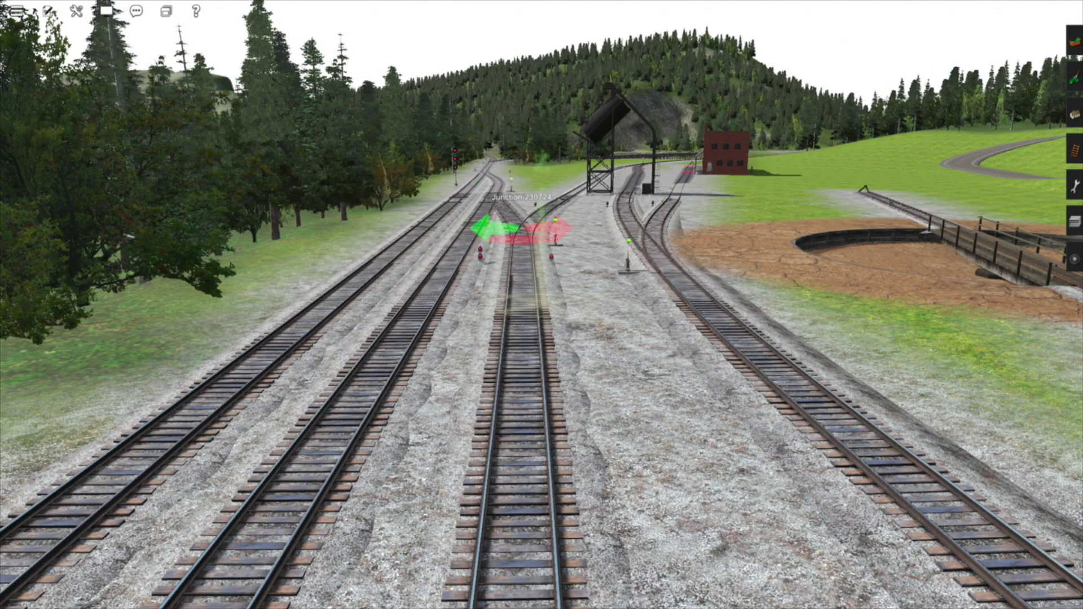
{"action": "mouse_move", "coordinate": [541, 304]}
{"action": "right_mouse_down"}
{"action": "mouse_move", "coordinate": [511, 242]}
{"action": "mouse_move", "coordinate": [538, 237]}
{"action": "mouse_move", "coordinate": [541, 254]}
{"action": "mouse_move", "coordinate": [551, 242]}
{"action": "mouse_move", "coordinate": [532, 241]}
{"action": "mouse_move", "coordinate": [552, 205]}
{"action": "mouse_move", "coordinate": [540, 220]}
{"action": "mouse_move", "coordinate": [563, 218]}
{"action": "mouse_move", "coordinate": [561, 242]}
{"action": "right_mouse_up"}
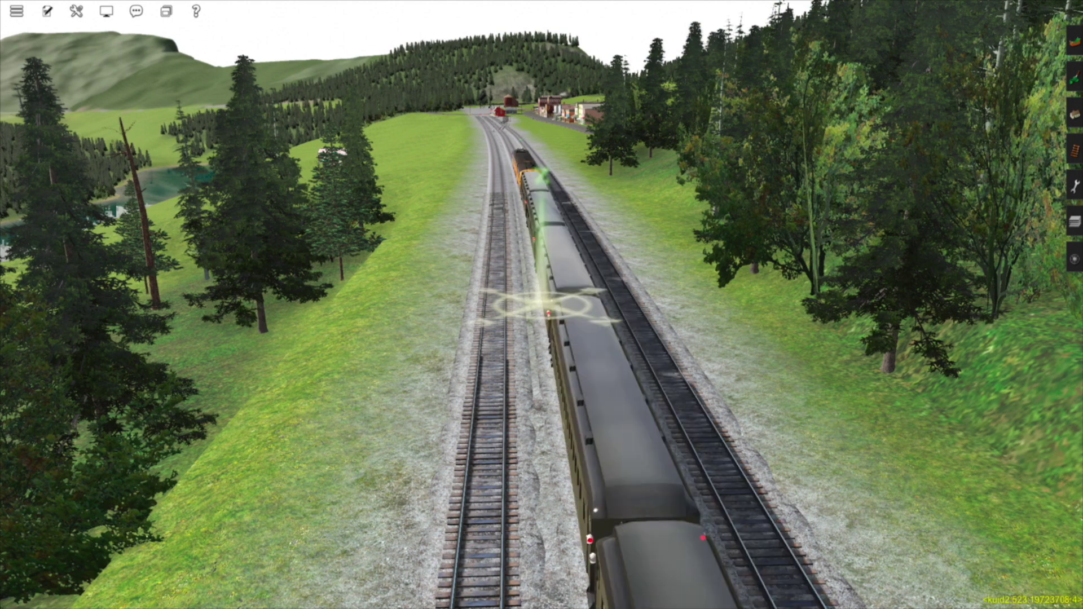
{"action": "mouse_move", "coordinate": [542, 305]}
{"action": "right_mouse_down"}
{"action": "mouse_move", "coordinate": [512, 249]}
{"action": "mouse_move", "coordinate": [506, 299]}
{"action": "mouse_move", "coordinate": [540, 326]}
{"action": "mouse_move", "coordinate": [547, 314]}
{"action": "mouse_move", "coordinate": [515, 307]}
{"action": "mouse_move", "coordinate": [541, 304]}
{"action": "right_mouse_up"}
{"action": "scroll", "coordinate": [532, 307], "scroll_direction": "up", "scroll_amount": 4}
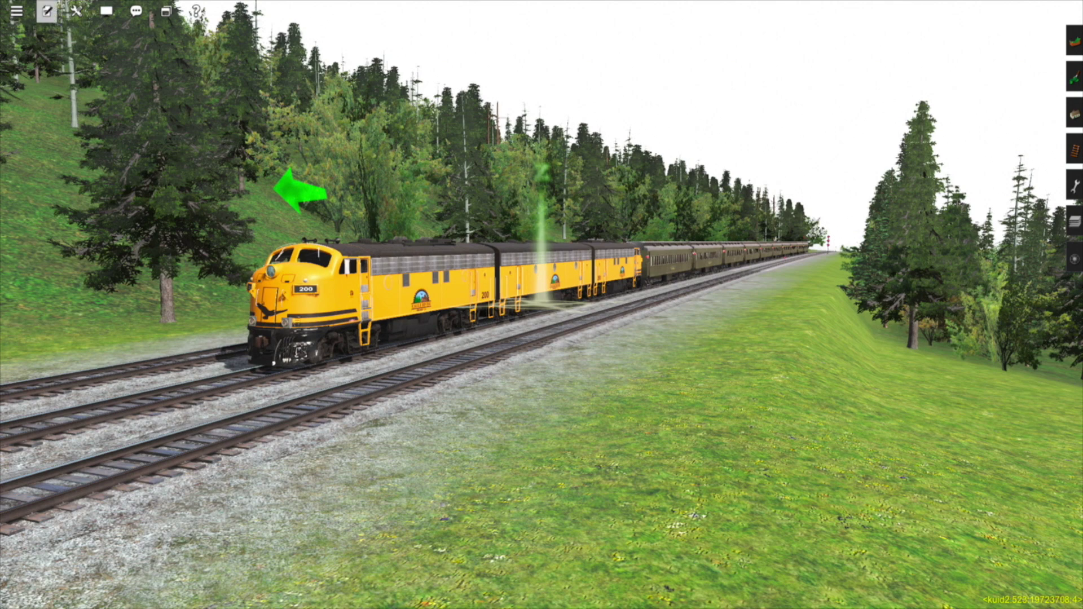
- Open the session's settings and go through its existing rules, from Driver Setup to Interlocking Tower Path Selection UI
{"action": "left_click", "coordinate": [47, 11]}
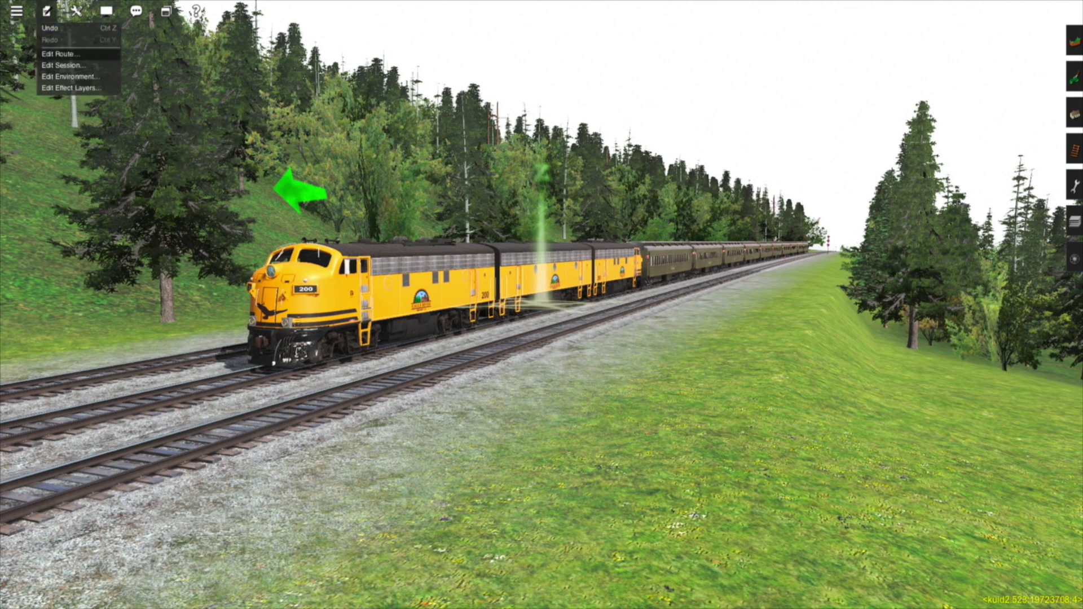
{"action": "left_click", "coordinate": [62, 65]}
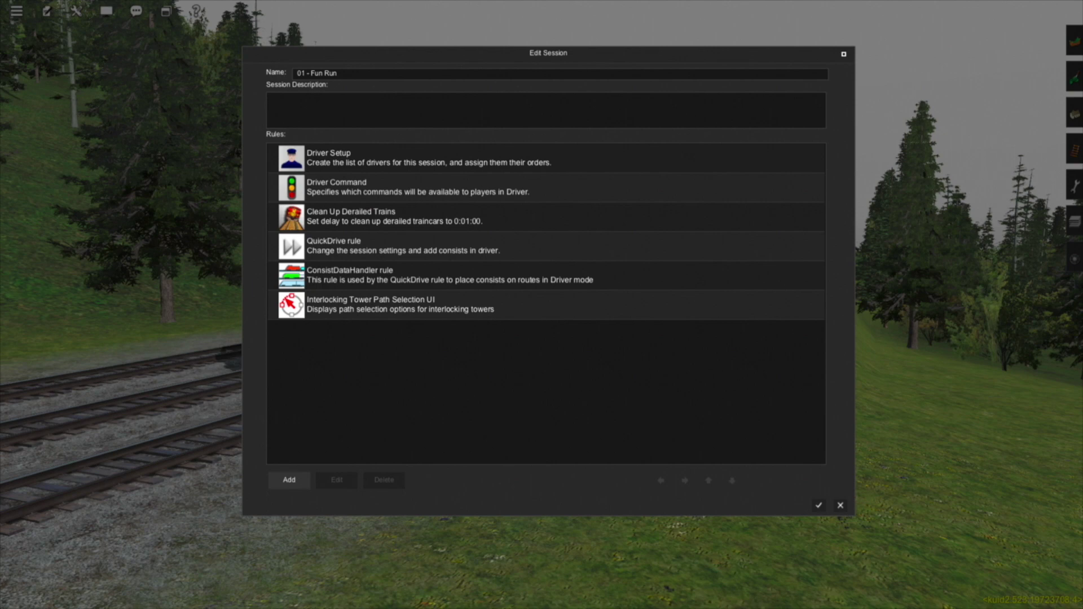
{"action": "left_click", "coordinate": [547, 158]}
{"action": "left_click", "coordinate": [546, 188]}
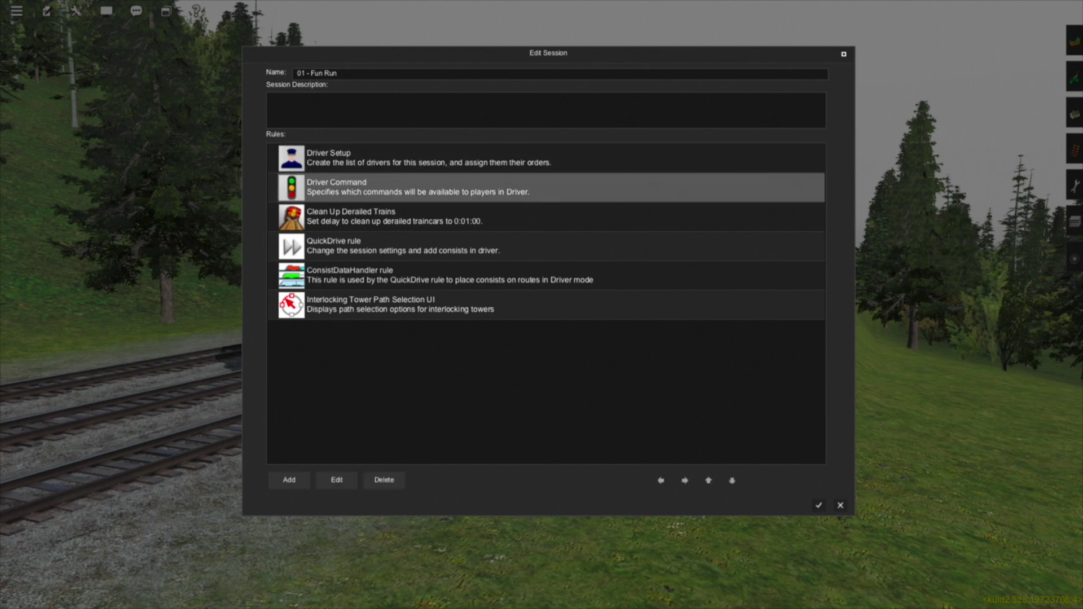
{"action": "left_click", "coordinate": [546, 217]}
{"action": "left_click", "coordinate": [546, 247]}
{"action": "left_click", "coordinate": [546, 276]}
{"action": "left_click", "coordinate": [547, 305]}
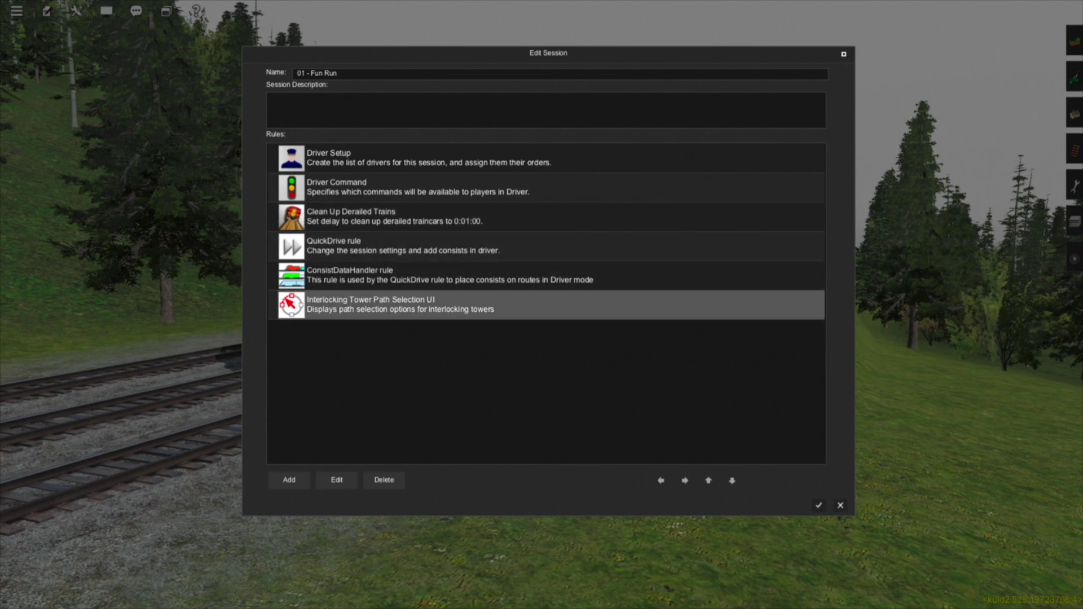
{"action": "left_click", "coordinate": [546, 158]}
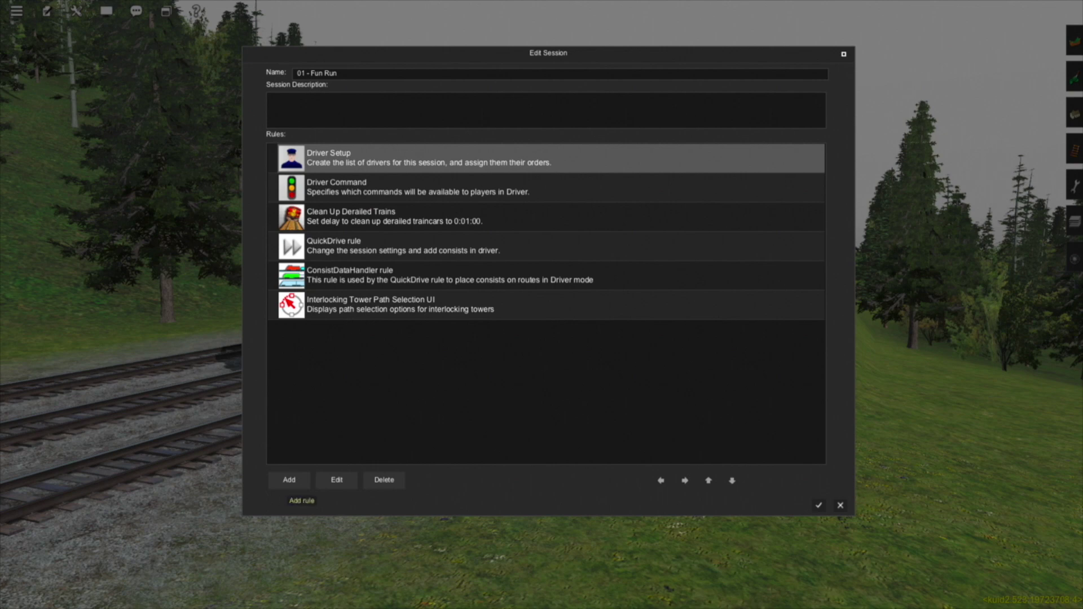
- Add a Navigation Display rule to the session
{"action": "left_click", "coordinate": [289, 480]}
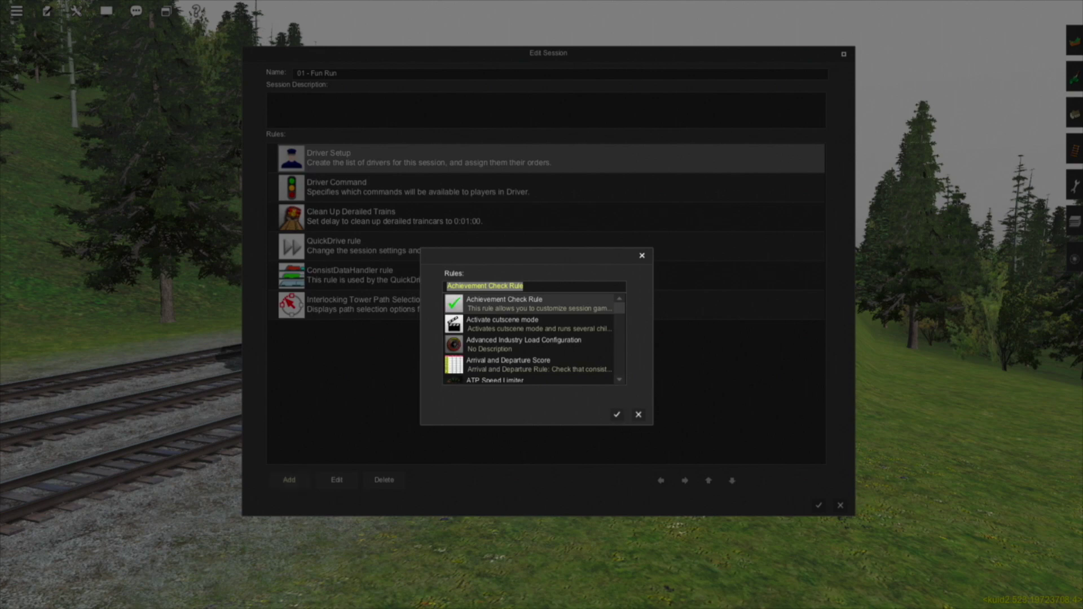
{"action": "scroll", "coordinate": [533, 339], "scroll_direction": "down", "scroll_amount": 10}
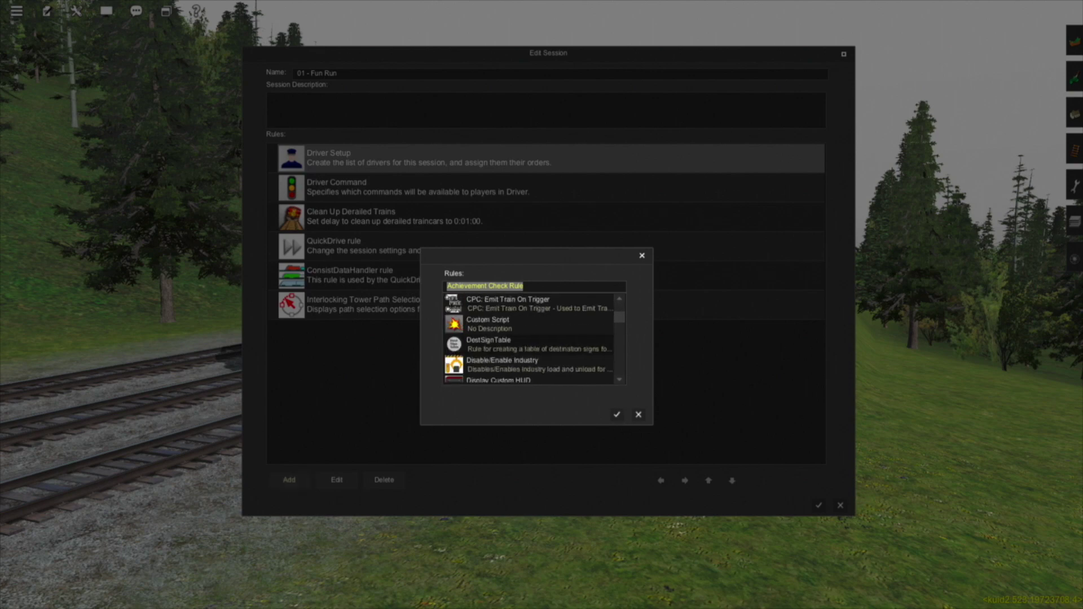
{"action": "scroll", "coordinate": [533, 338], "scroll_direction": "down", "scroll_amount": 10}
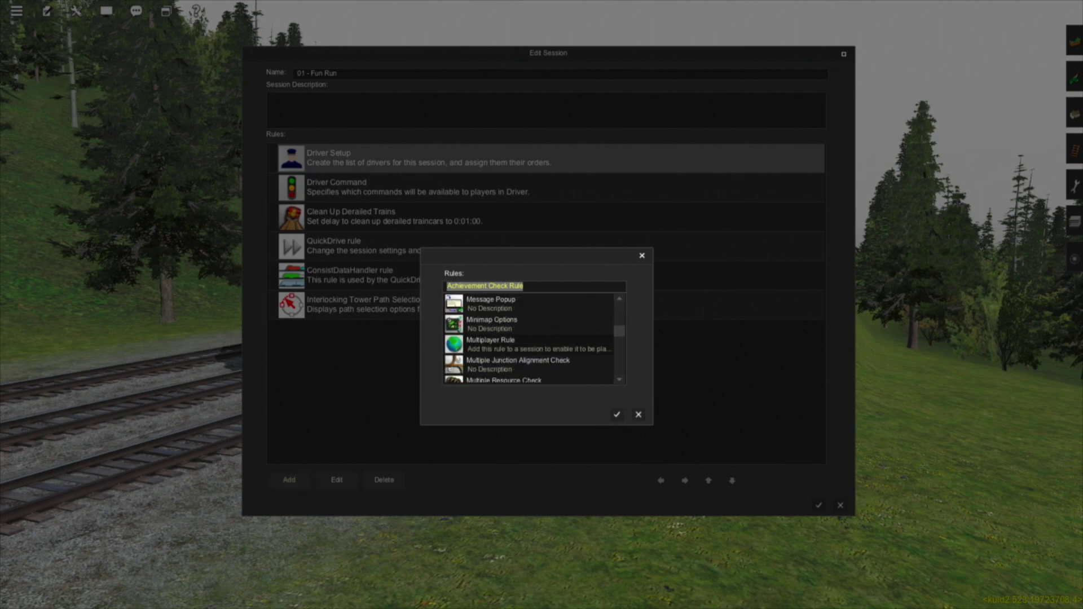
{"action": "scroll", "coordinate": [533, 339], "scroll_direction": "up", "scroll_amount": 1}
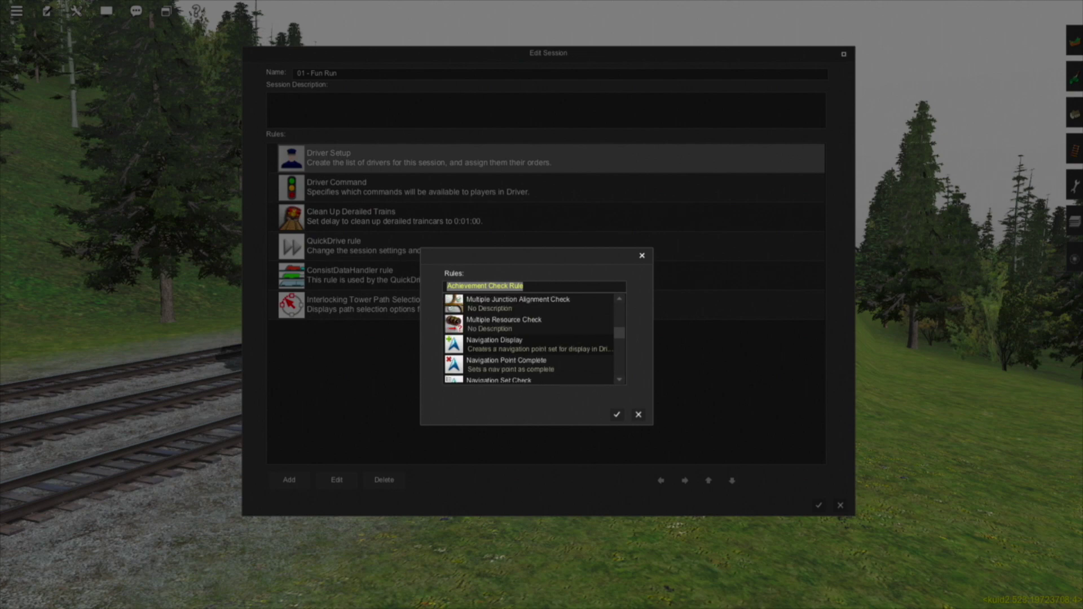
{"action": "left_click", "coordinate": [529, 345]}
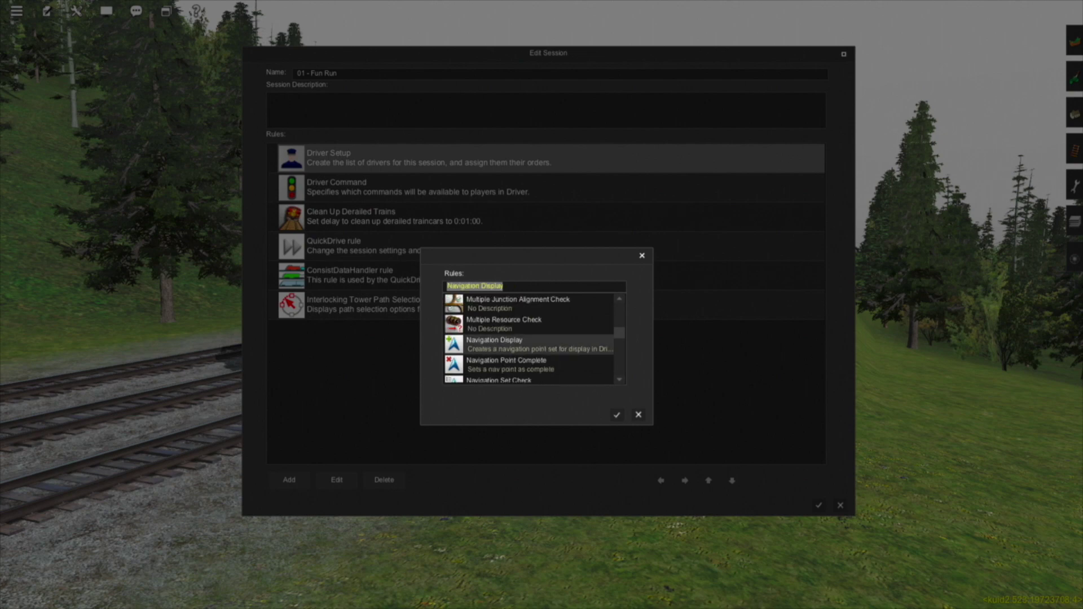
{"action": "key", "text": "Return"}
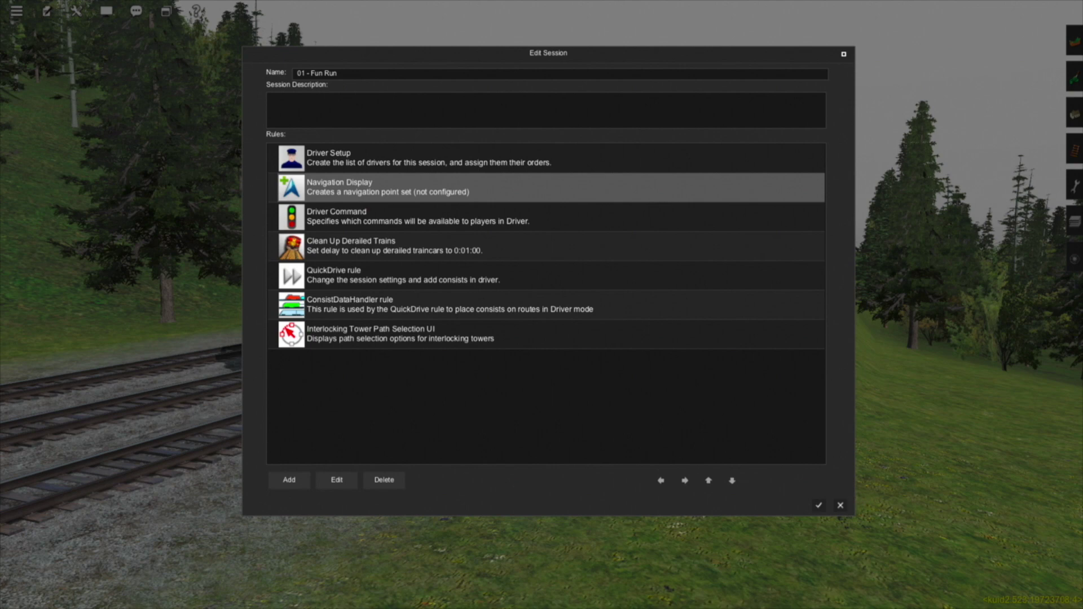
- Move the Navigation Display rule down to the end of the rule list, below Interlocking Tower Path Selection UI
{"action": "left_click", "coordinate": [732, 480]}
{"action": "left_click", "coordinate": [731, 480]}
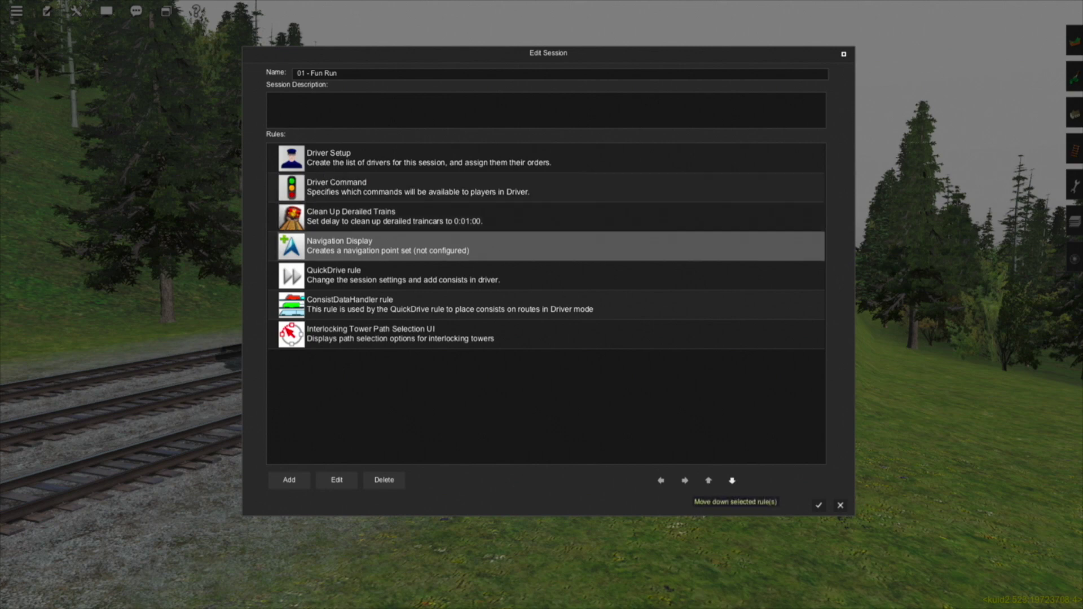
{"action": "left_click", "coordinate": [732, 480]}
{"action": "left_click", "coordinate": [731, 480]}
{"action": "left_click", "coordinate": [732, 480]}
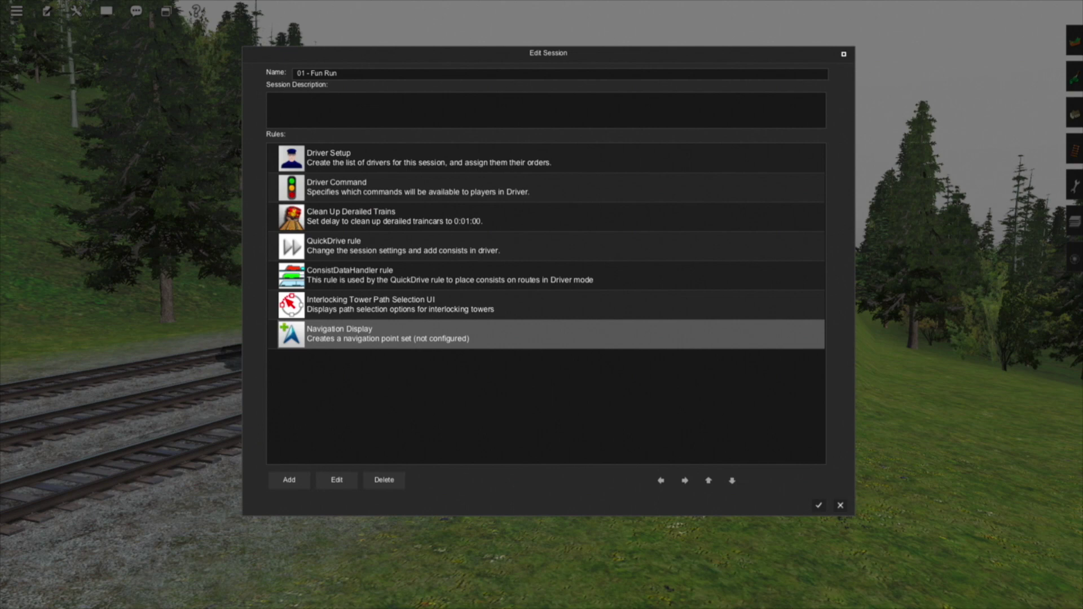
- Set the Navigation Display rule's unique set ID to 1
{"action": "left_click", "coordinate": [336, 481]}
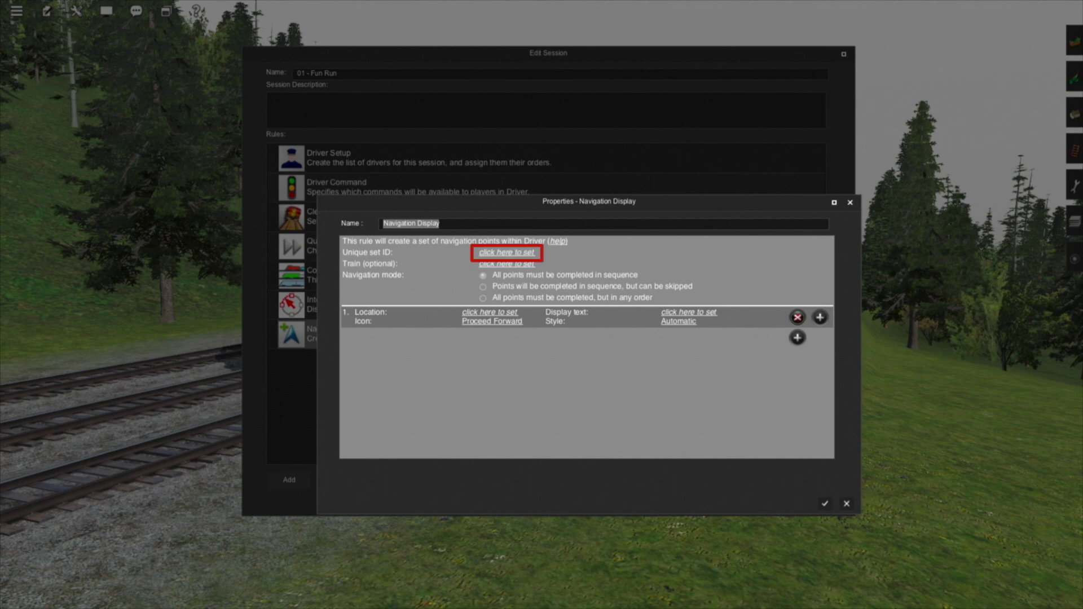
{"action": "left_click", "coordinate": [507, 253]}
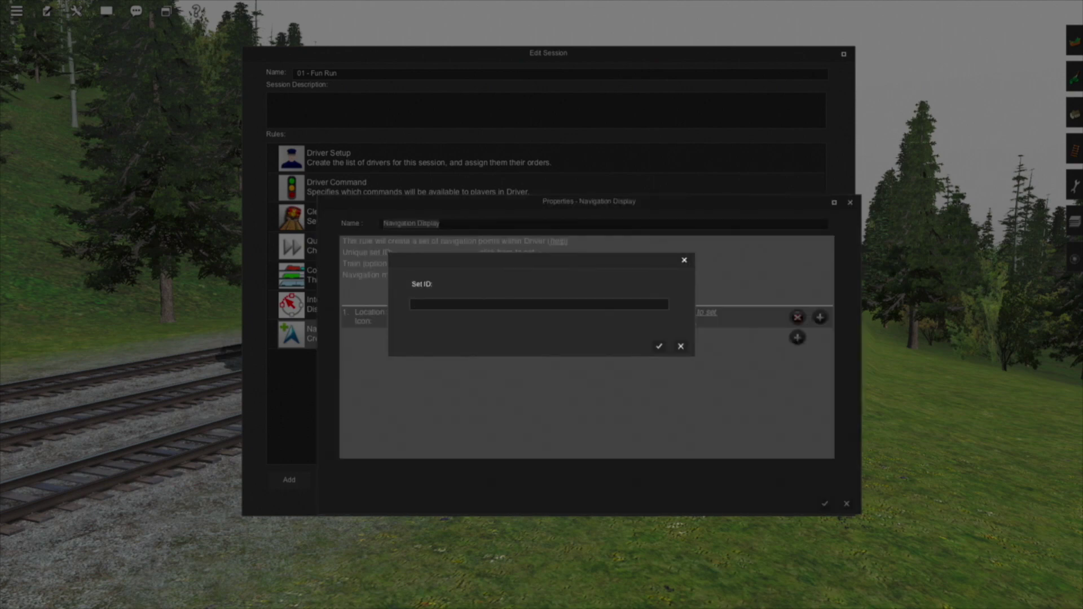
{"action": "type", "text": "1"}
{"action": "key", "text": "Return"}
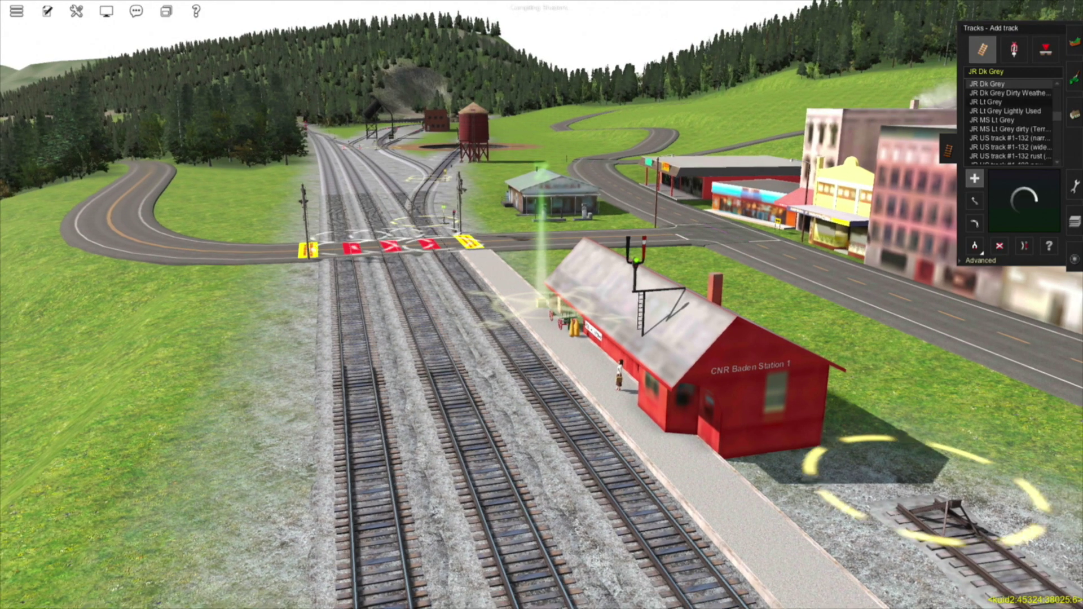
- Place a Track Marker on the platform track beside CNR Baden Station 1, close to the road crossing
{"action": "left_click", "coordinate": [1045, 50]}
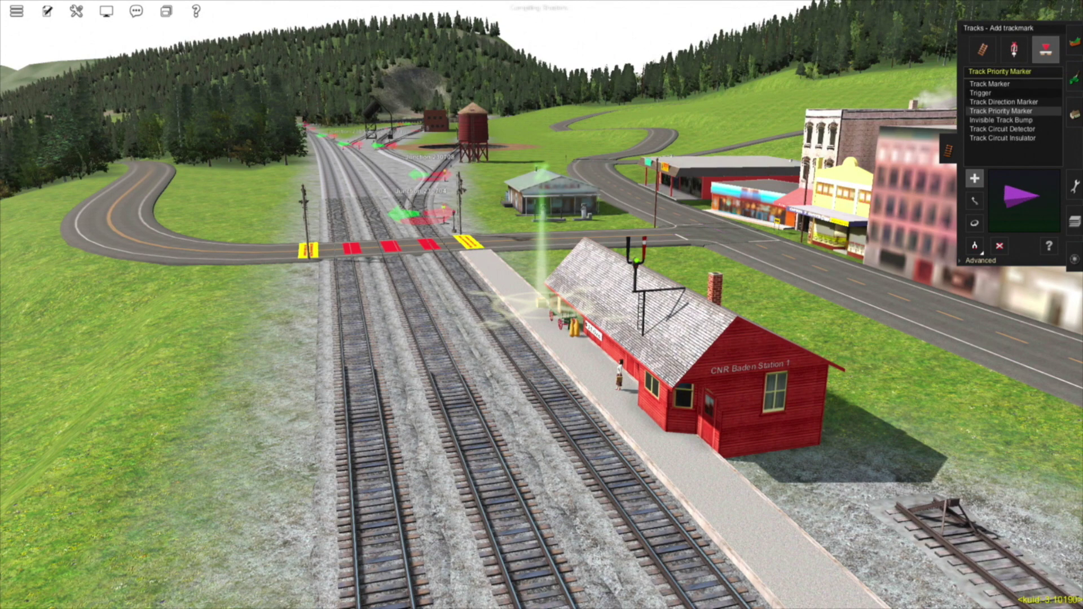
{"action": "left_click", "coordinate": [990, 84]}
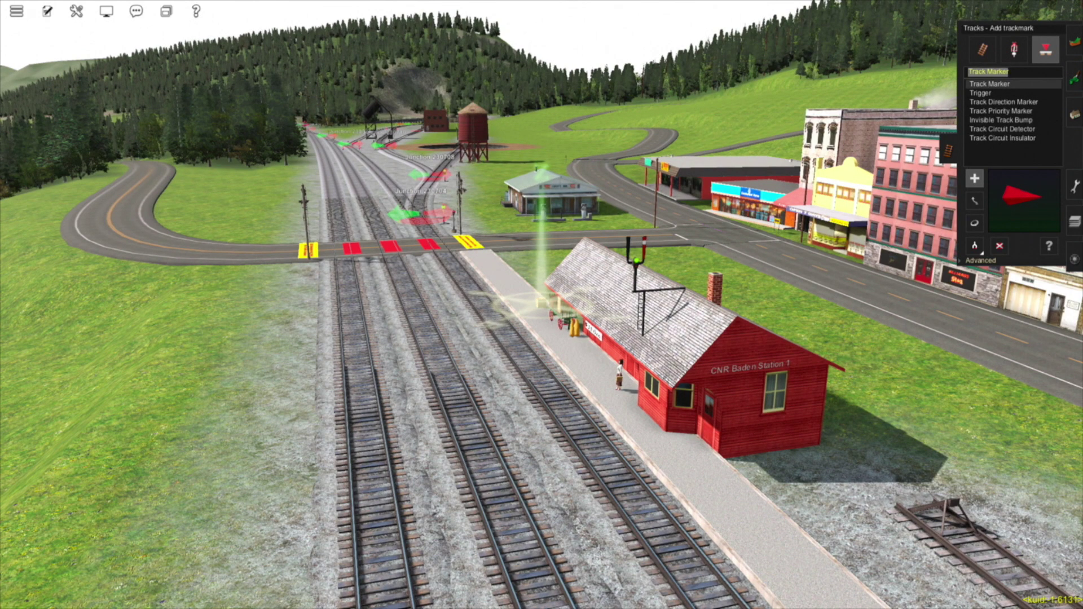
{"action": "left_click", "coordinate": [536, 302]}
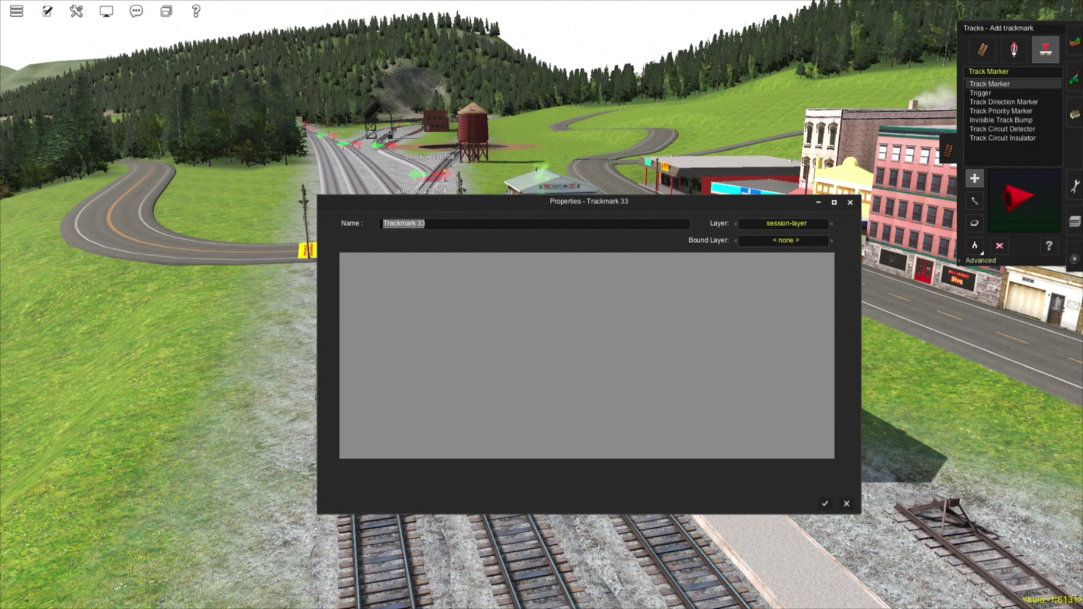
- Name the new track marker TM Stn 1 and assign it to the session-layer
{"action": "type", "text": "TM"}
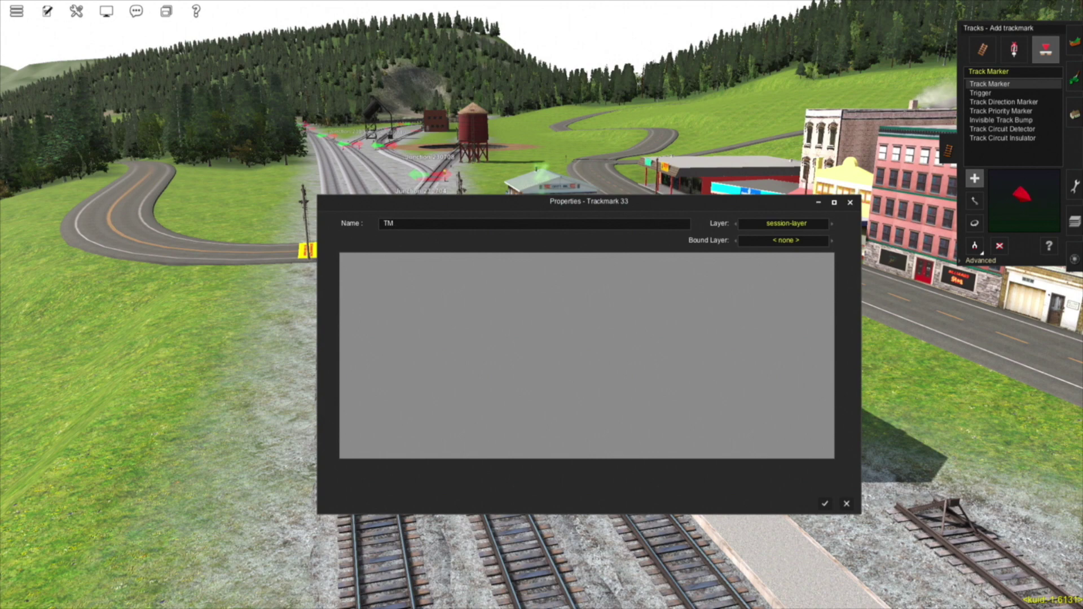
{"action": "type", "text": "Stn 1"}
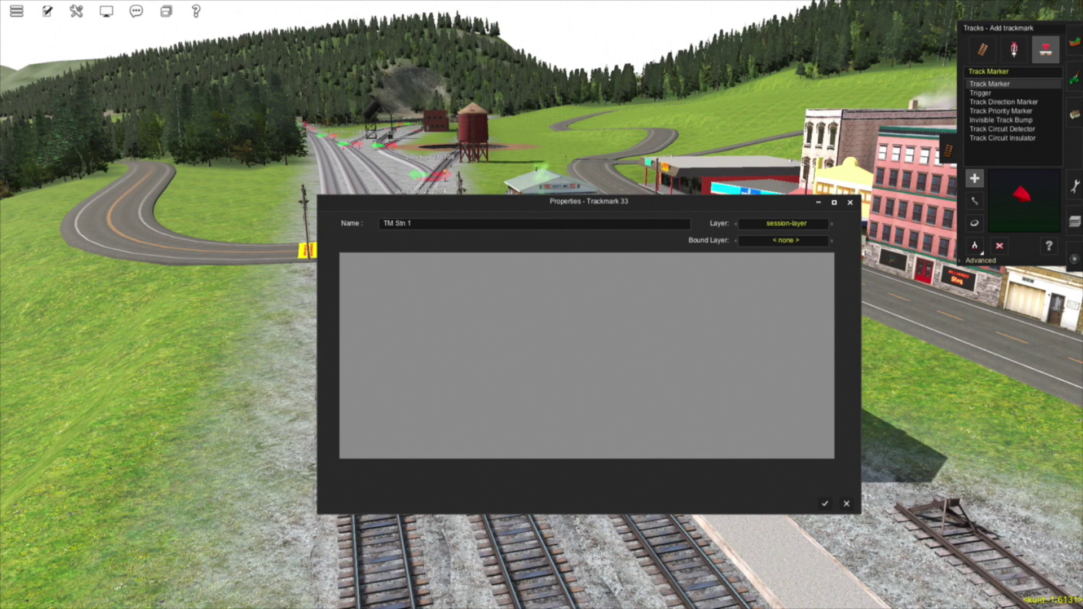
{"action": "left_click", "coordinate": [785, 224]}
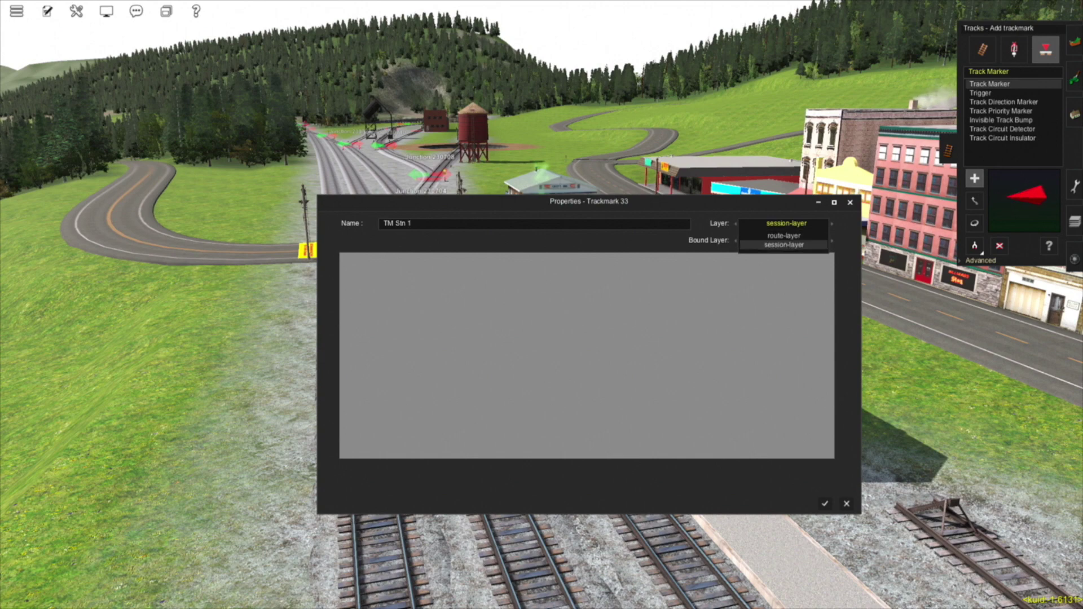
{"action": "left_click", "coordinate": [784, 245]}
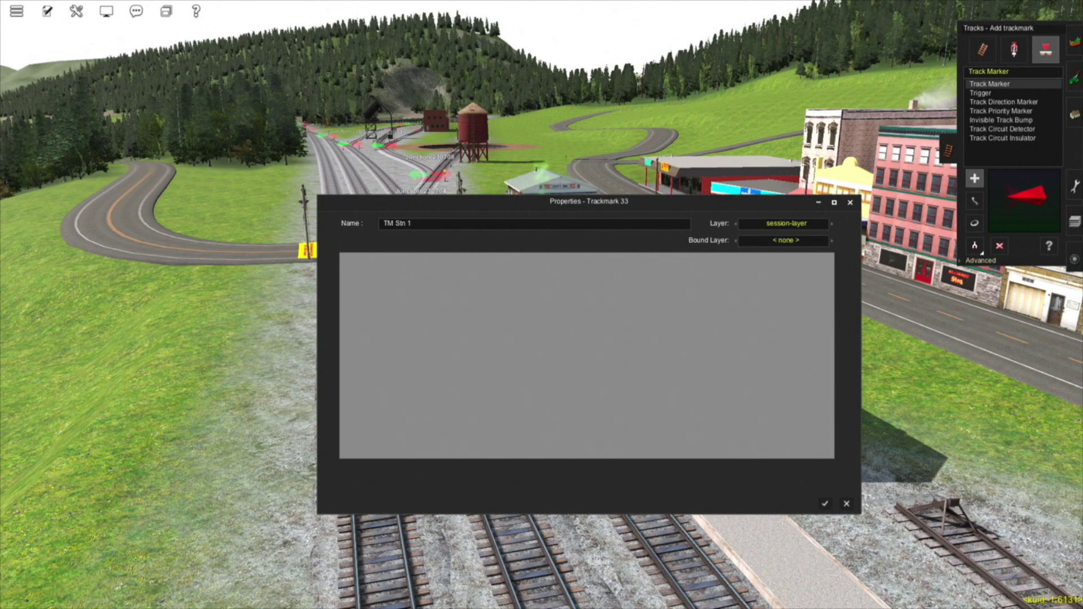
{"action": "key", "text": "Return"}
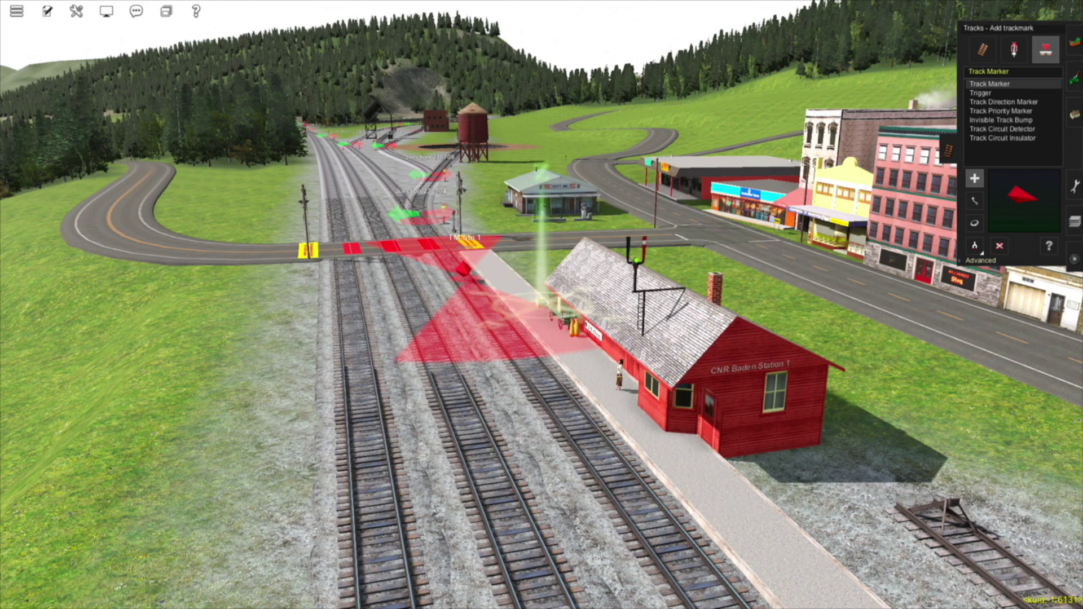
- Reopen the session's Navigation Display rule and set the first navigation point's location to TM Stn 1
{"action": "key", "text": "Left"}
{"action": "key", "text": "Up"}
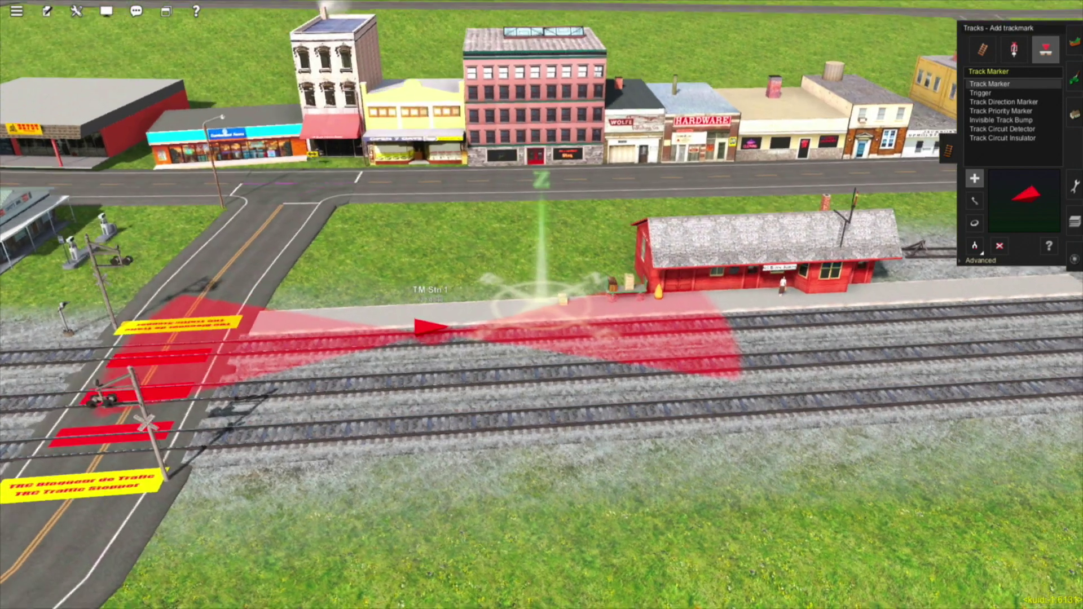
{"action": "scroll", "coordinate": [372, 317], "scroll_direction": "up", "scroll_amount": 2}
{"action": "right_click", "coordinate": [372, 318]}
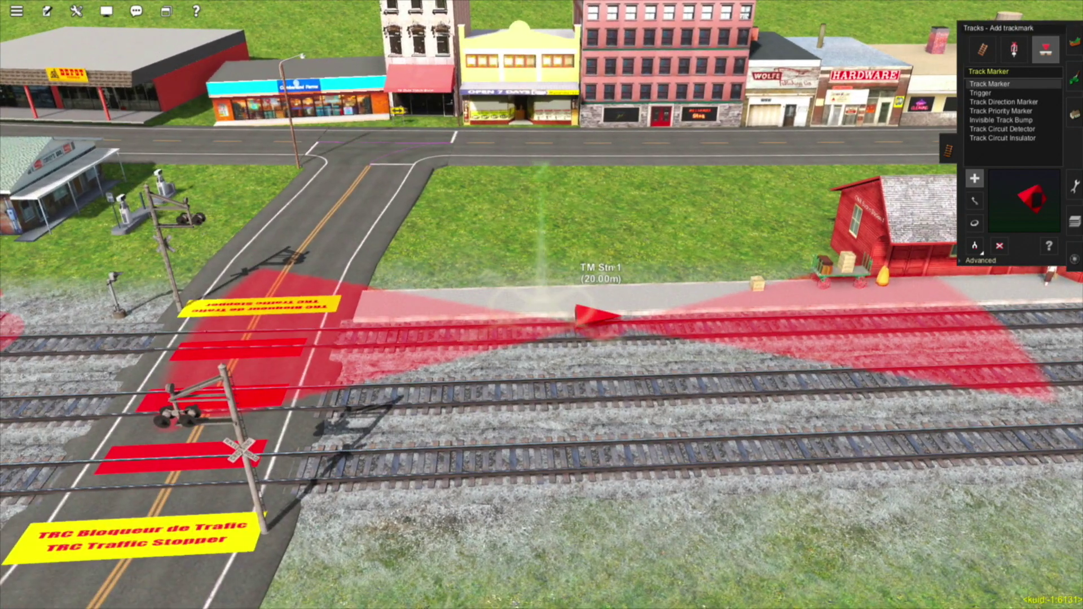
{"action": "left_click", "coordinate": [47, 11]}
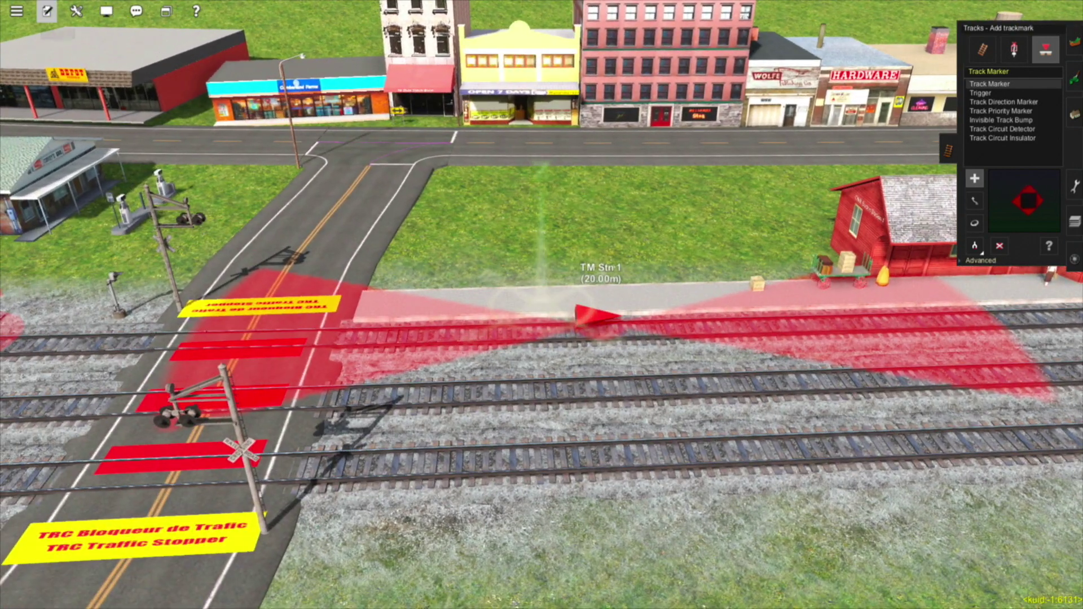
{"action": "left_click", "coordinate": [73, 66]}
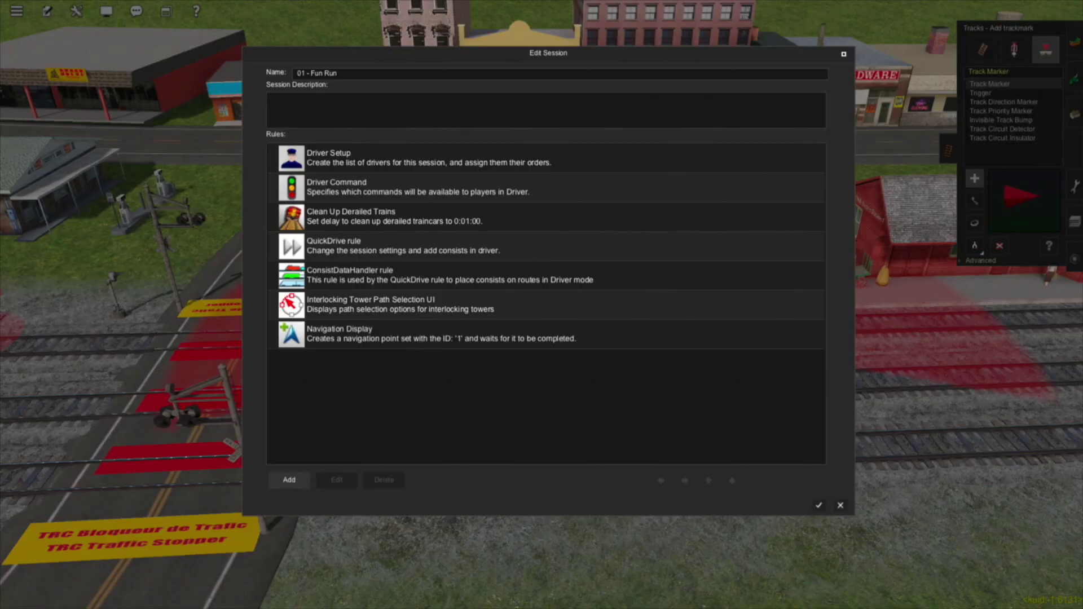
{"action": "double_click", "coordinate": [429, 334]}
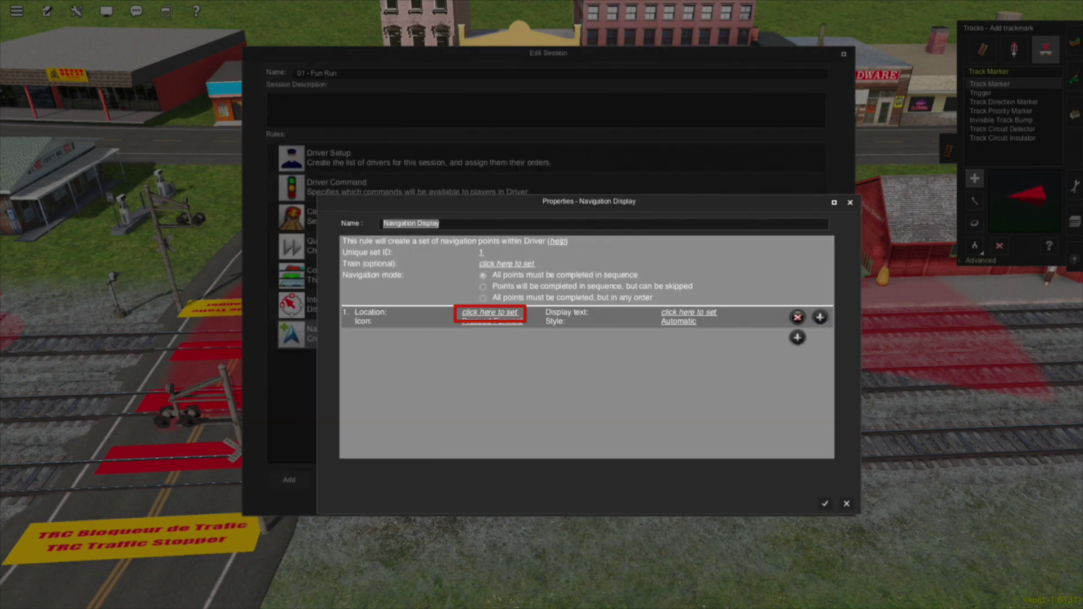
{"action": "left_click", "coordinate": [490, 313]}
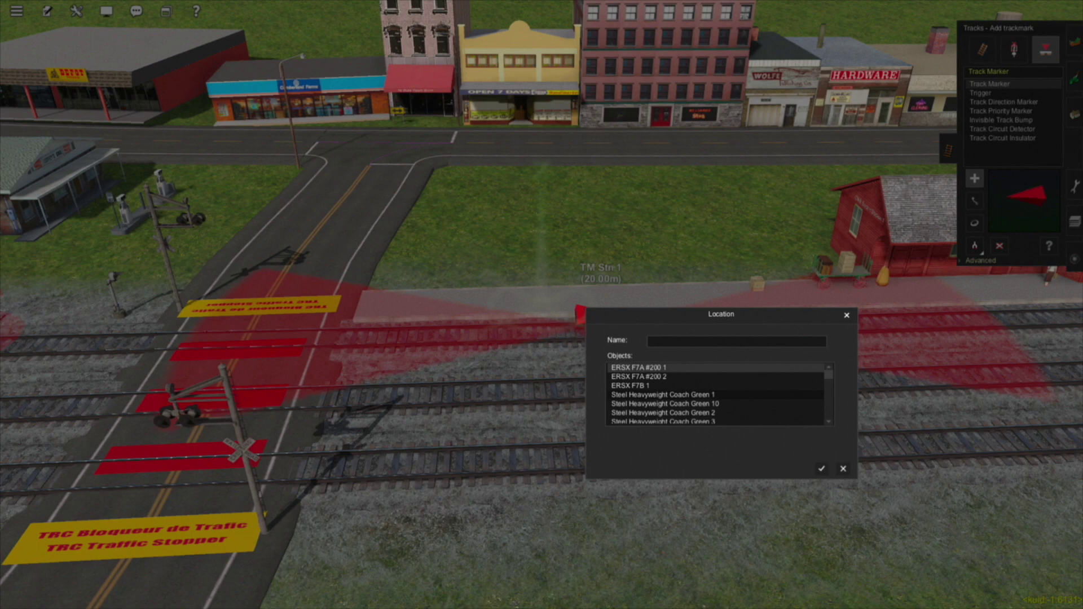
{"action": "scroll", "coordinate": [717, 399], "scroll_direction": "down", "scroll_amount": 4}
{"action": "left_click", "coordinate": [632, 376]}
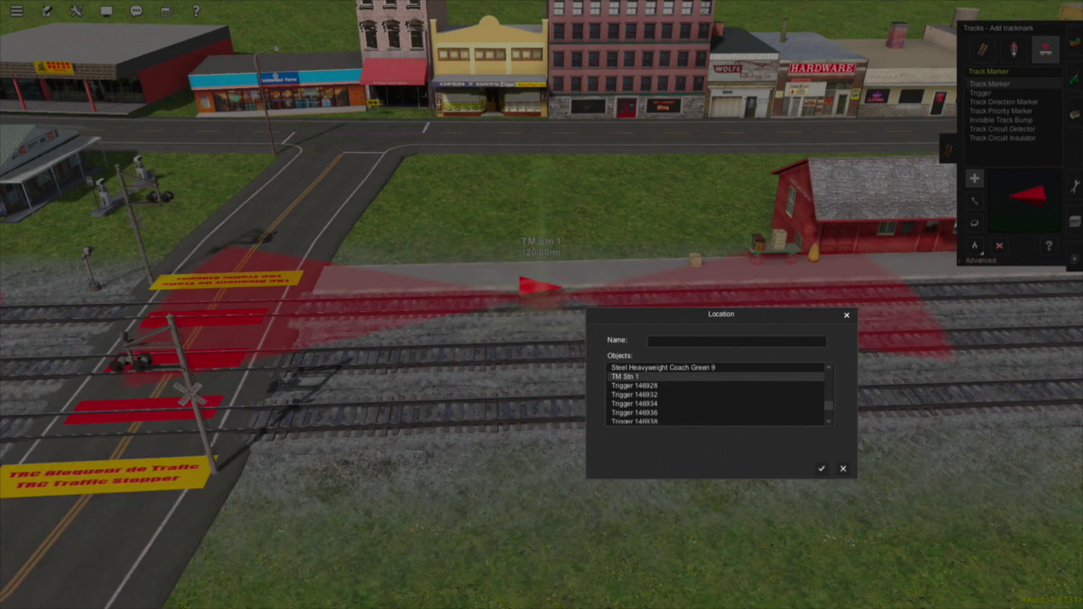
{"action": "left_click", "coordinate": [821, 469]}
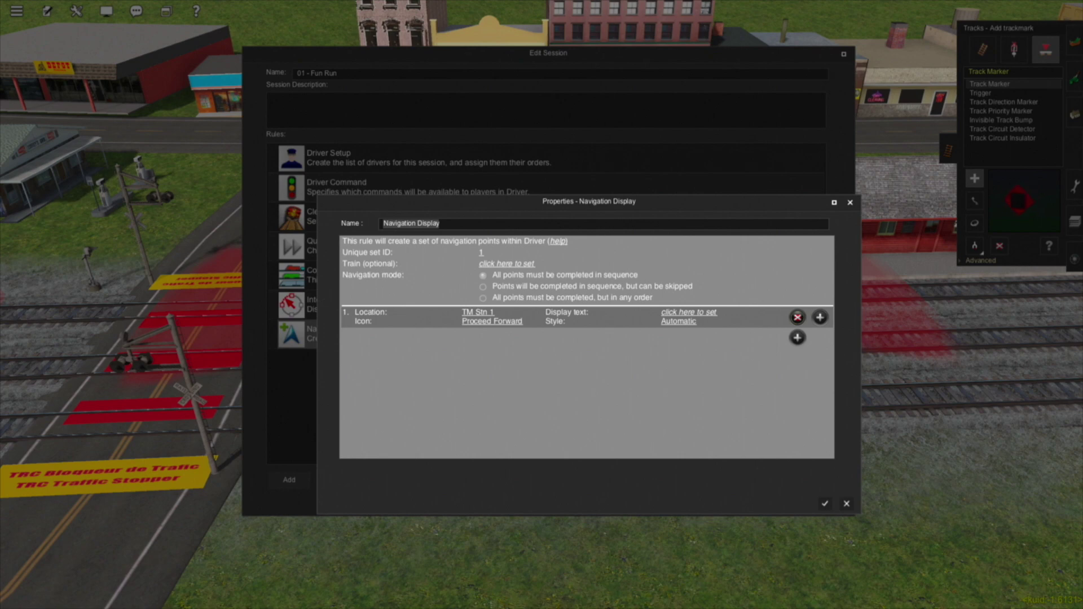
- Set the first navigation point's icon to Passenger Stop
{"action": "left_click", "coordinate": [492, 322]}
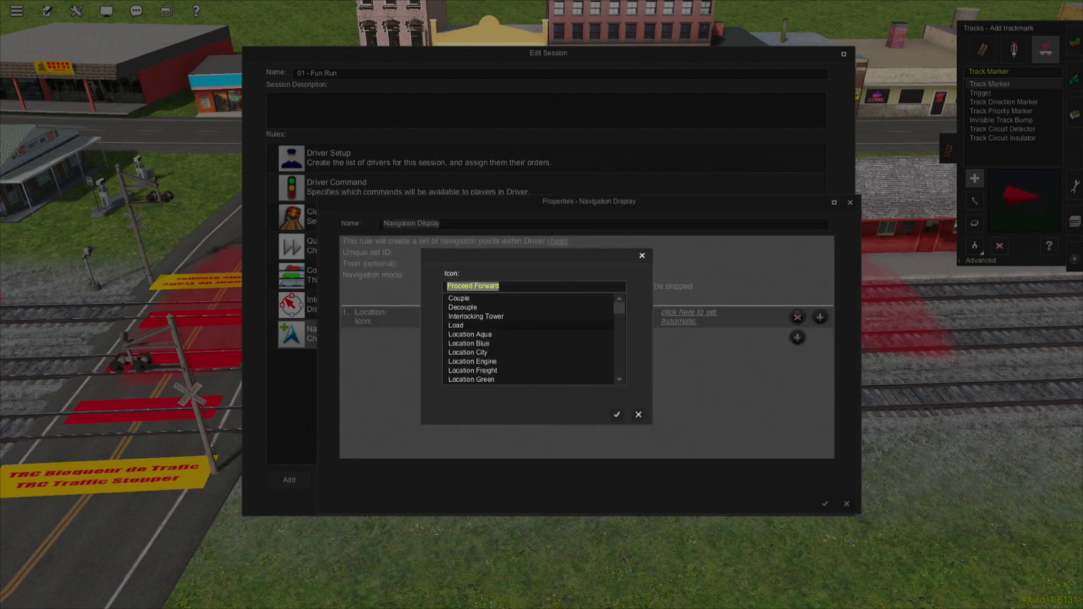
{"action": "left_click", "coordinate": [485, 326]}
{"action": "scroll", "coordinate": [485, 339], "scroll_direction": "down", "scroll_amount": 5}
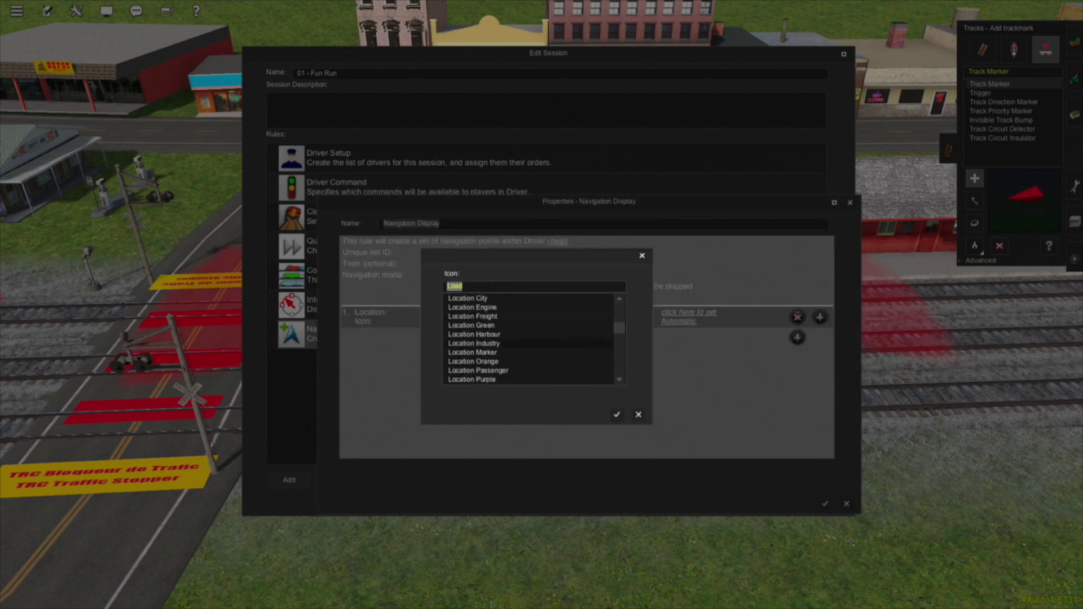
{"action": "left_click", "coordinate": [480, 356]}
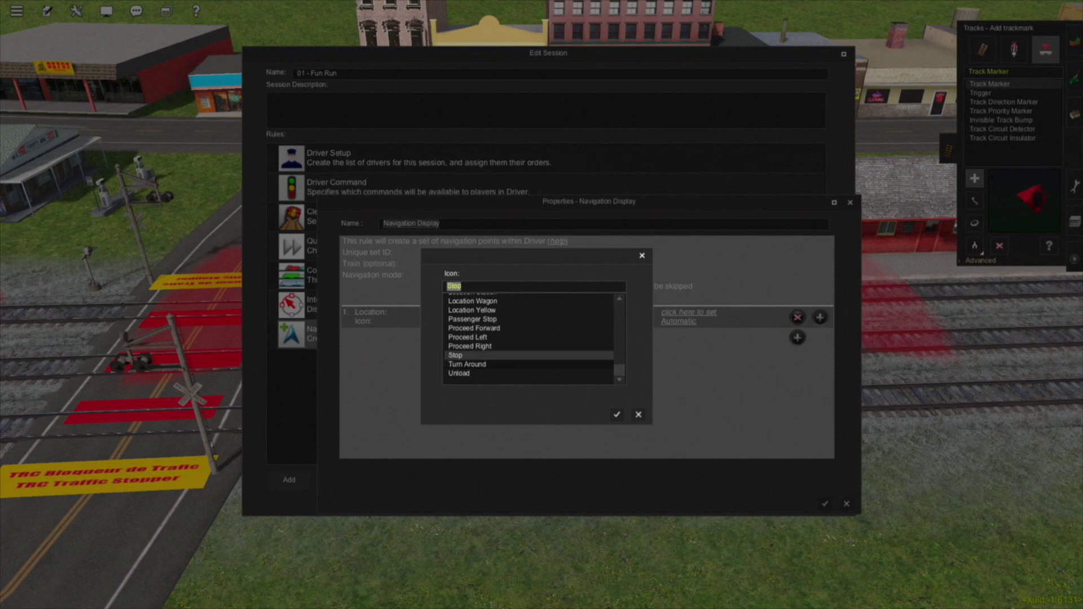
{"action": "left_click", "coordinate": [479, 364]}
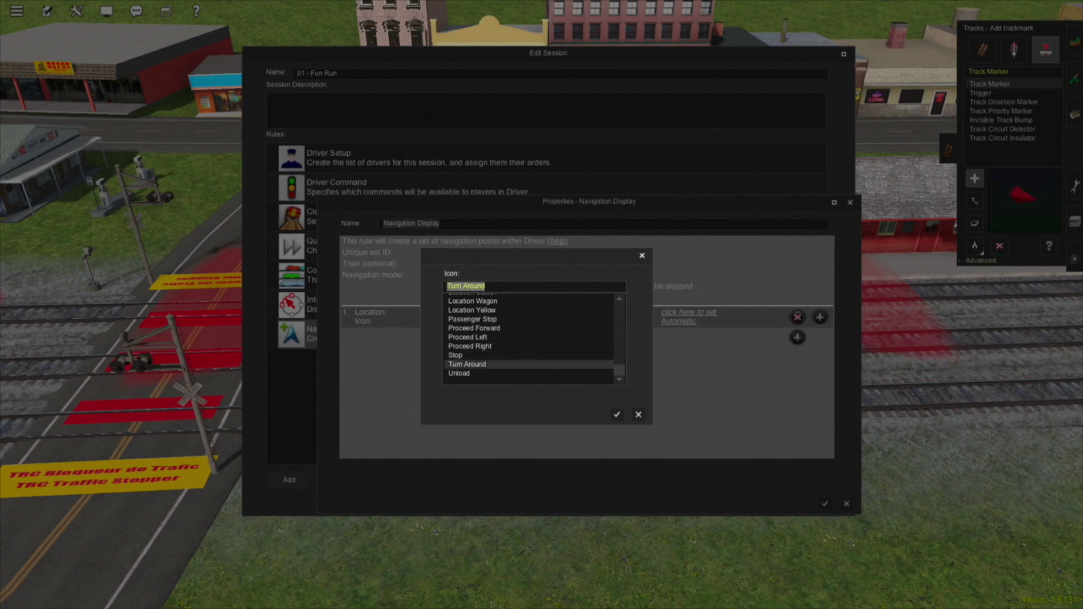
{"action": "left_click", "coordinate": [480, 319]}
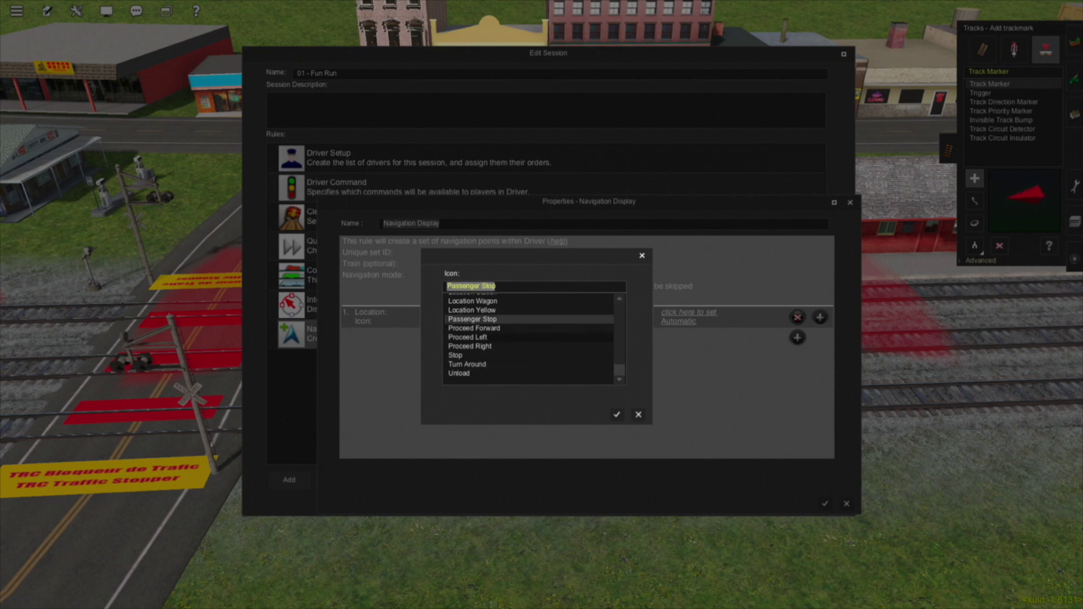
{"action": "left_click", "coordinate": [617, 414]}
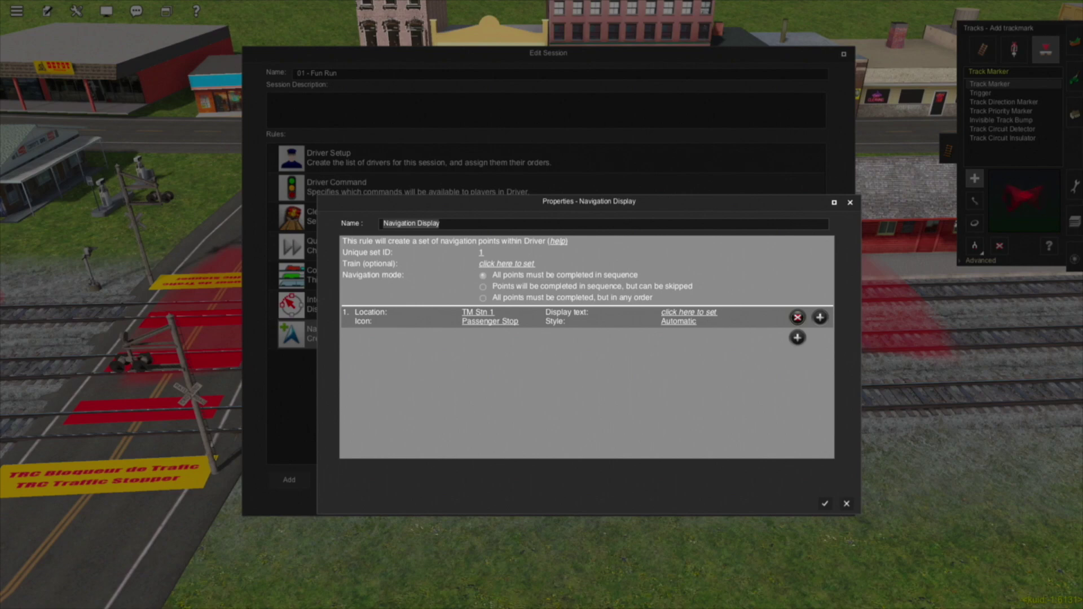
- Set the first navigation point's display text to Stop
{"action": "left_click", "coordinate": [688, 312]}
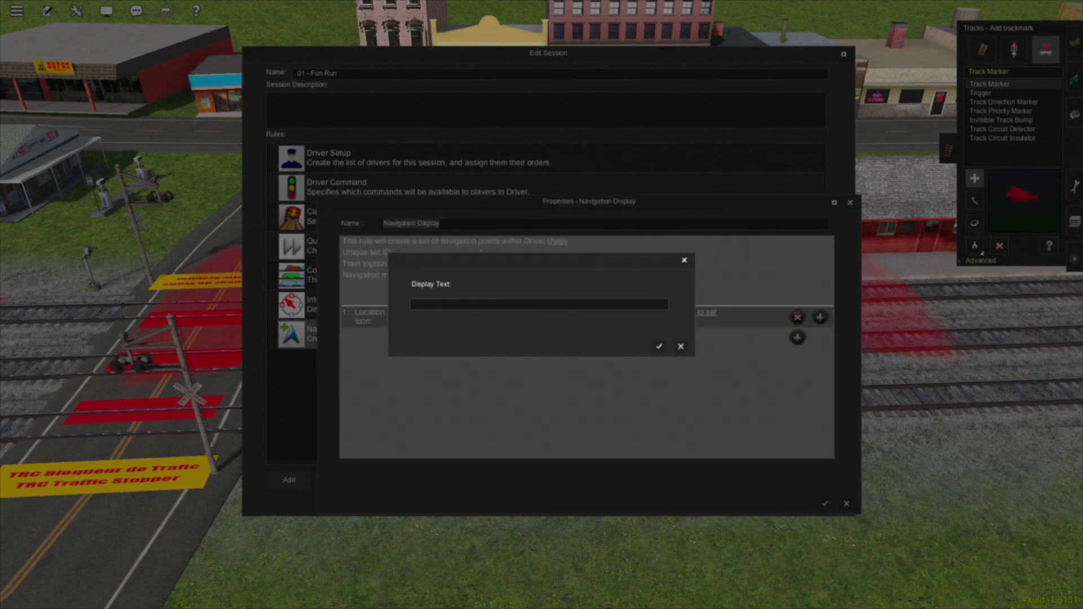
{"action": "type", "text": "Stop"}
{"action": "key", "text": "Return"}
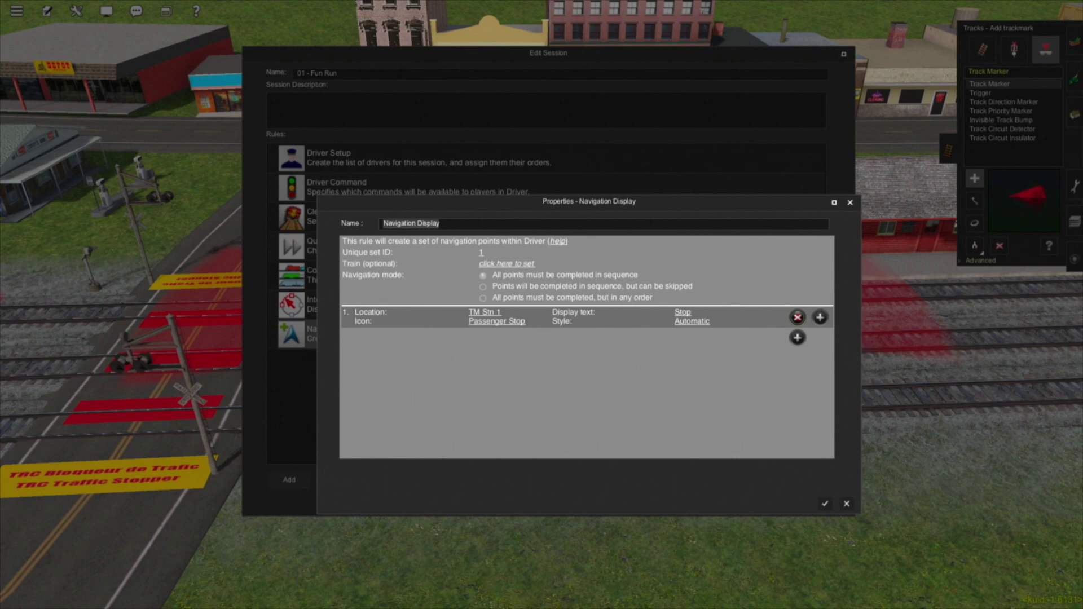
- Set the first navigation point's style to Require Stop and accept the rule and session changes
{"action": "left_click", "coordinate": [692, 322]}
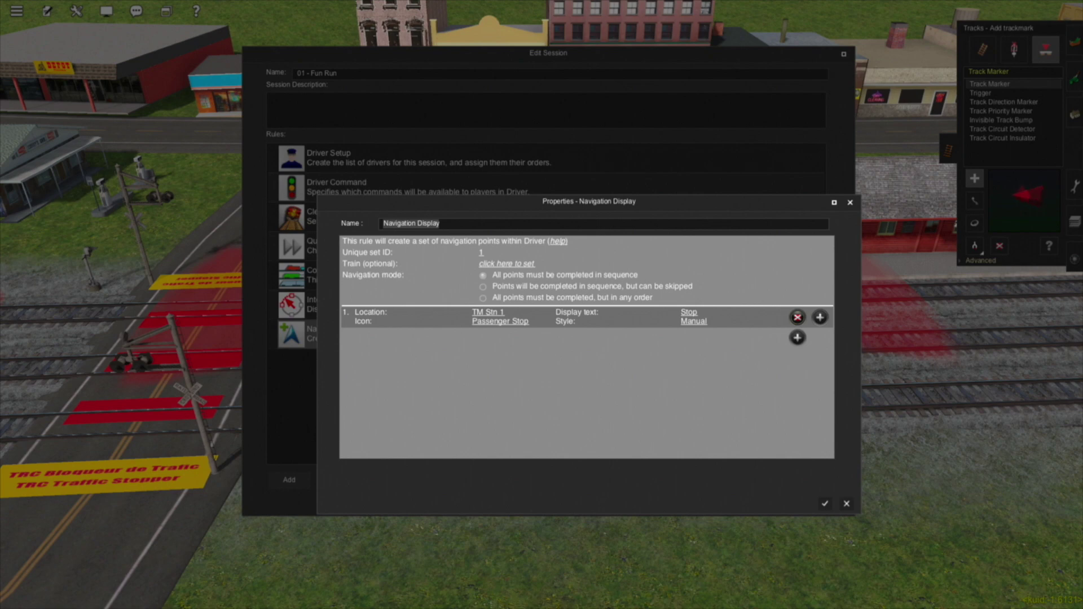
{"action": "left_click", "coordinate": [694, 322]}
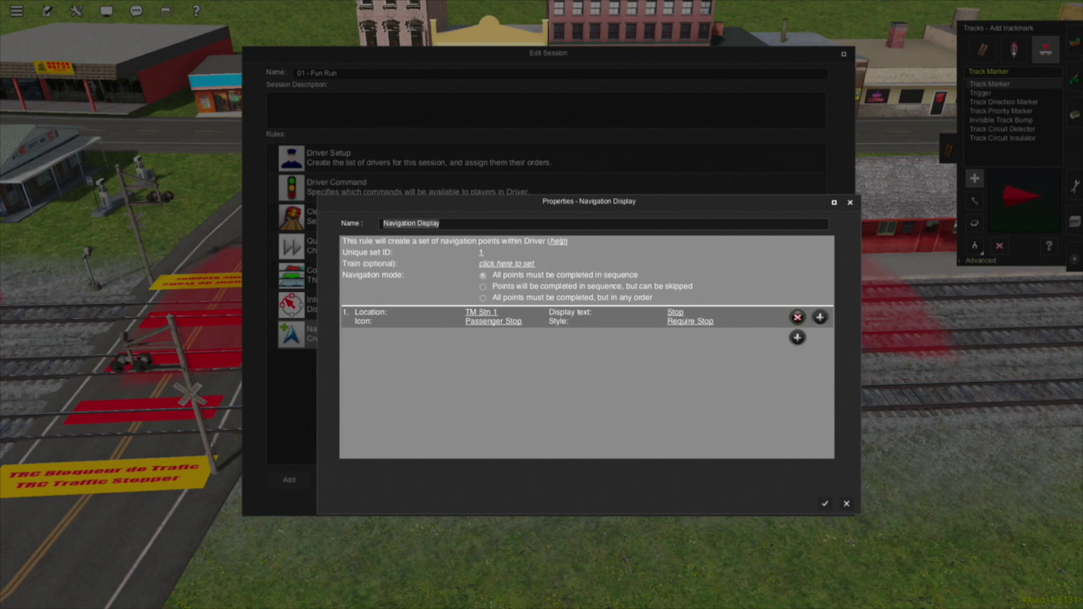
{"action": "left_click", "coordinate": [825, 504]}
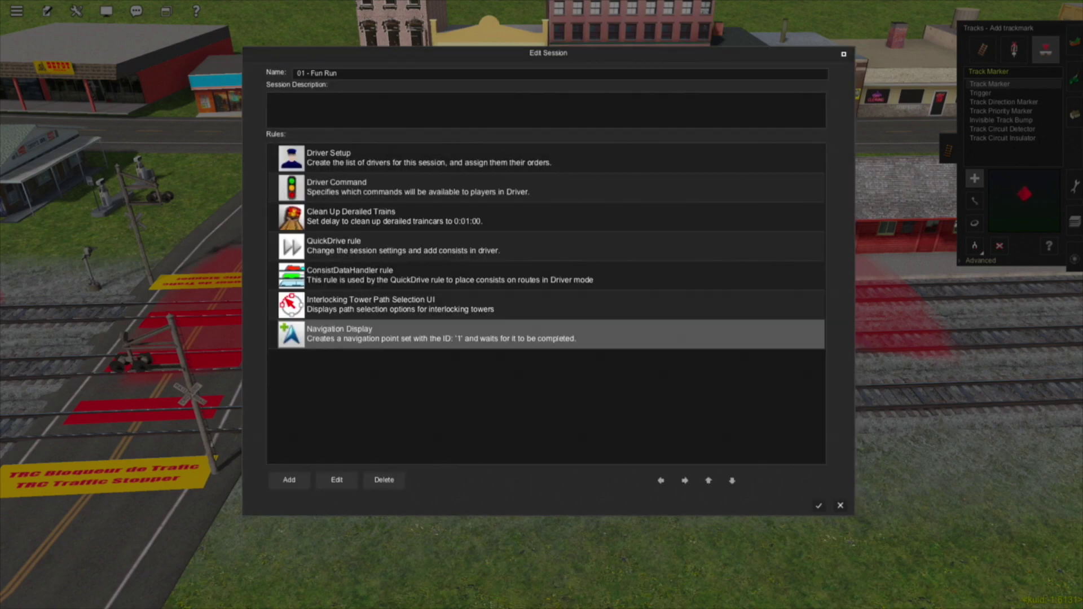
{"action": "left_click", "coordinate": [818, 505]}
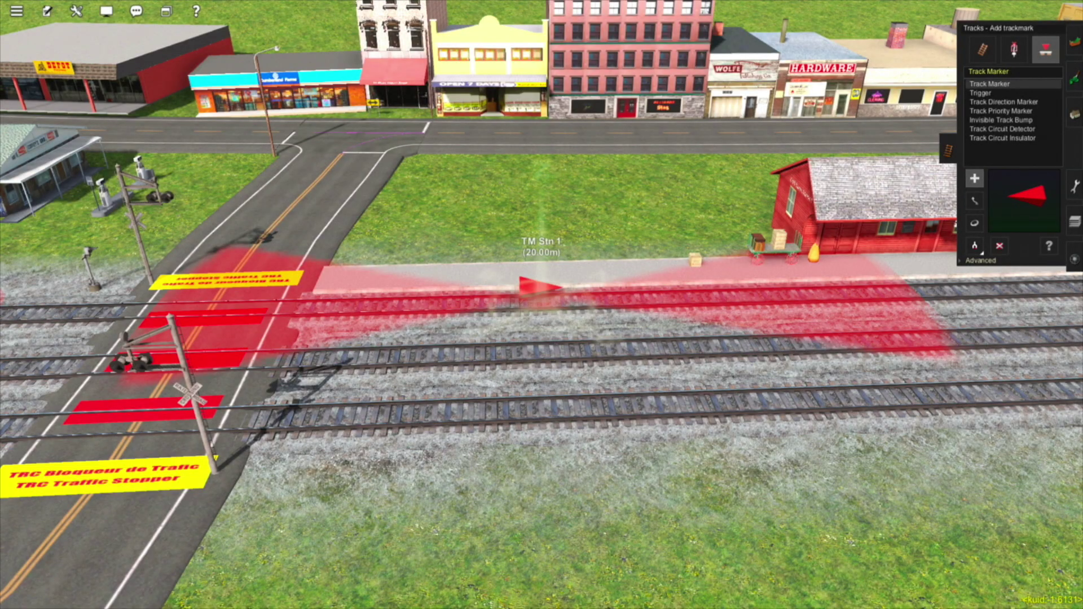
- Save the session changes and start the session in Driver
{"action": "left_click", "coordinate": [77, 10]}
{"action": "left_click", "coordinate": [91, 29]}
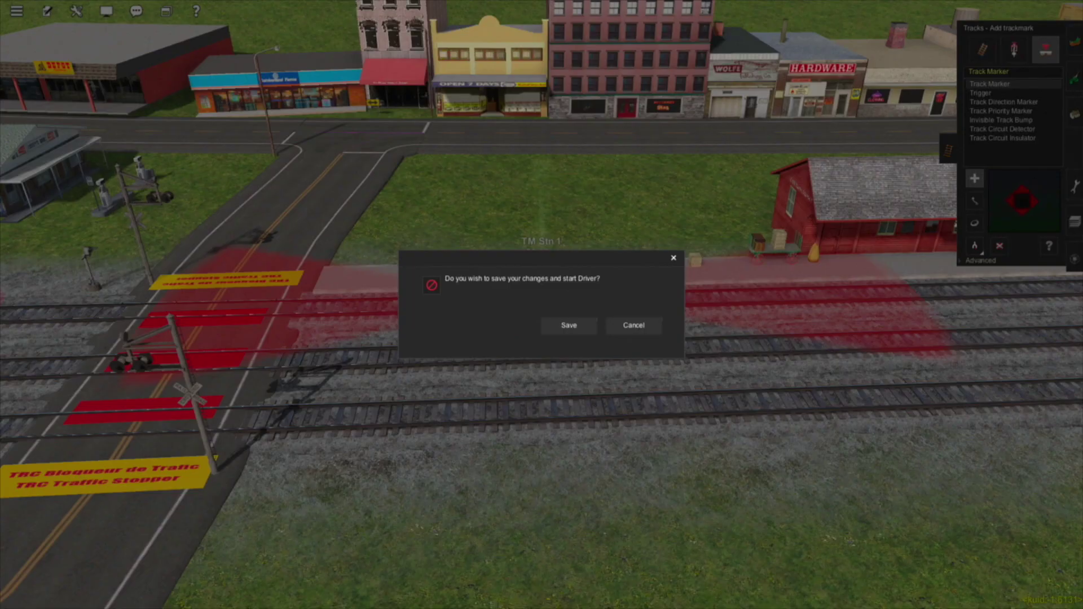
{"action": "left_click", "coordinate": [568, 325]}
{"action": "key", "text": "Return"}
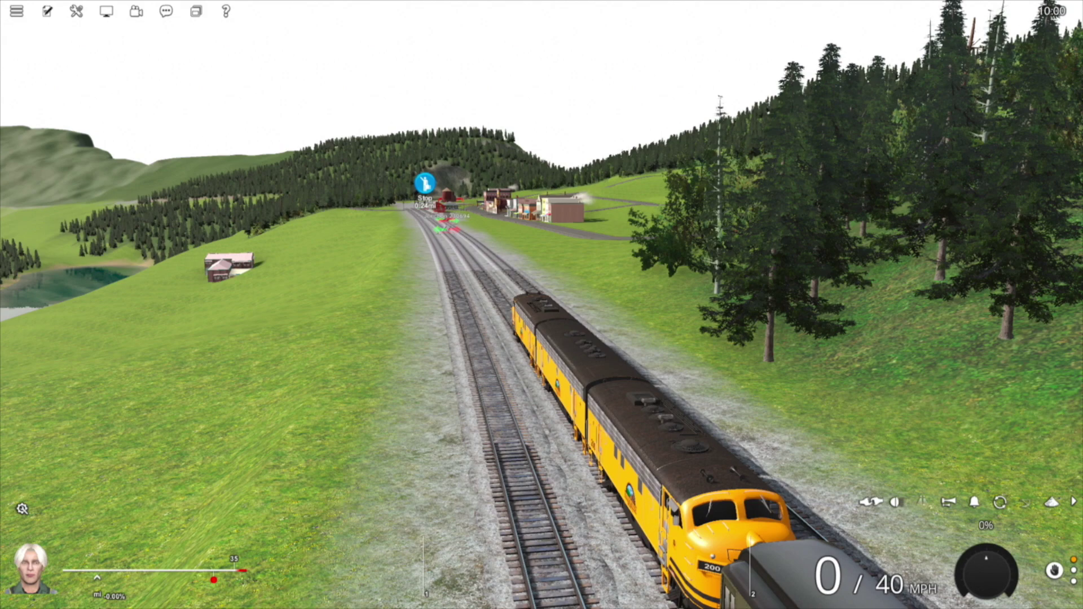
- Throw the junction ahead of the train toward the CNR Baden Station 1 platform track and return to the train's chase view
{"action": "key", "text": "4"}
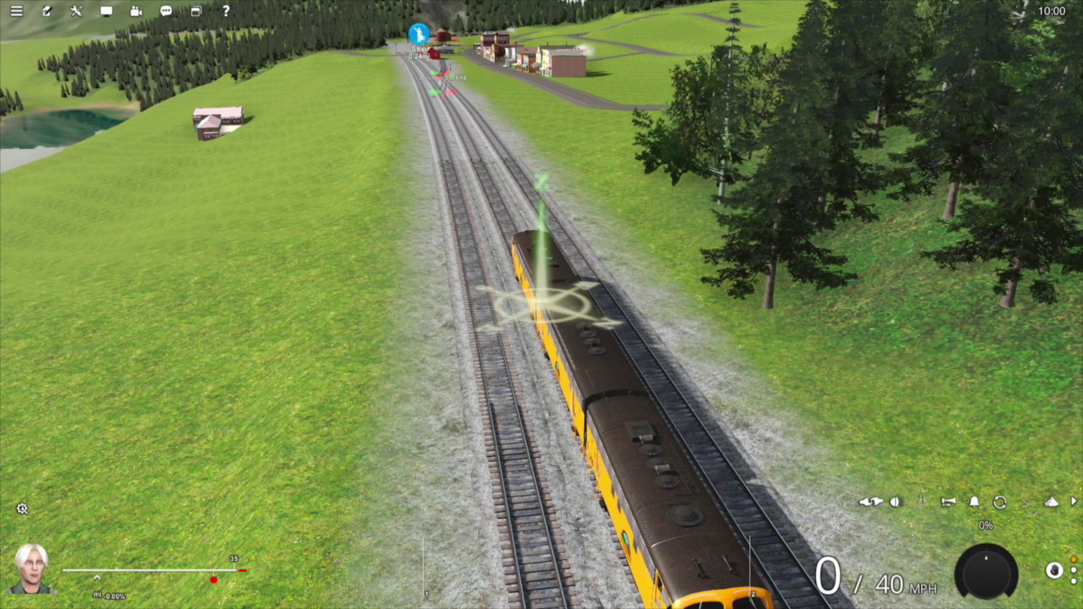
{"action": "right_click", "coordinate": [456, 100]}
{"action": "mouse_move", "coordinate": [539, 153]}
{"action": "right_mouse_down"}
{"action": "mouse_move", "coordinate": [580, 134]}
{"action": "mouse_move", "coordinate": [494, 165]}
{"action": "mouse_move", "coordinate": [503, 170]}
{"action": "mouse_move", "coordinate": [504, 234]}
{"action": "right_mouse_up"}
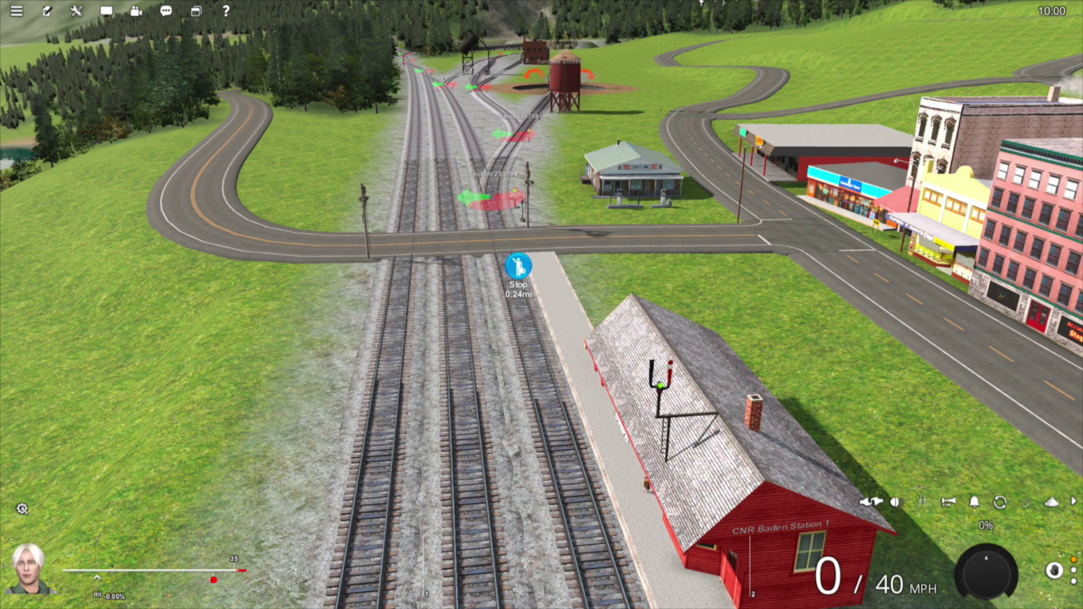
{"action": "key", "text": "2"}
{"action": "key", "text": "Up"}
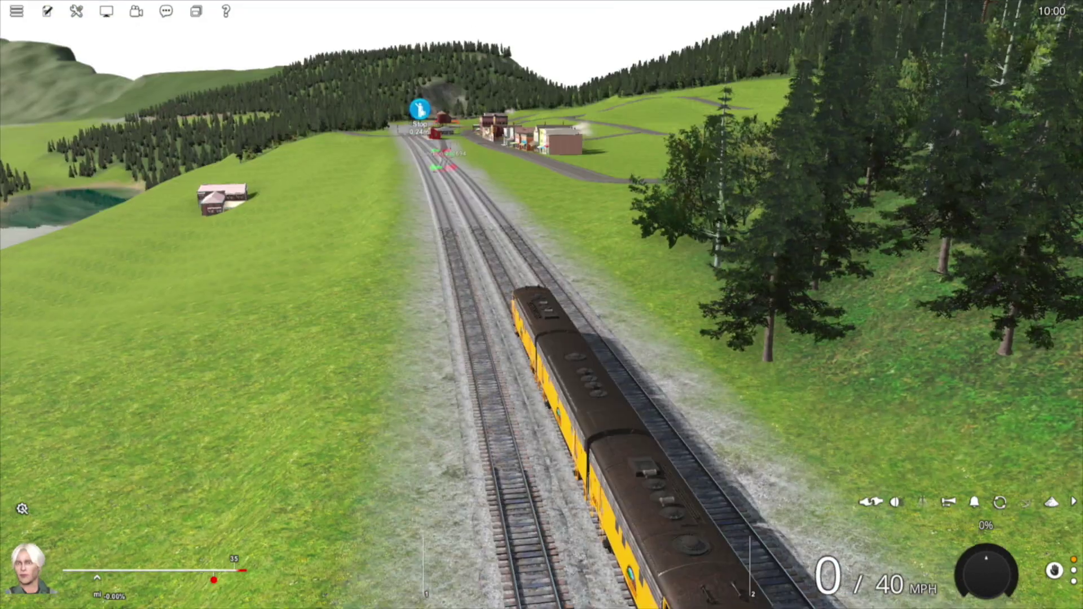
{"action": "key", "text": "4"}
{"action": "right_click", "coordinate": [508, 169]}
{"action": "right_click", "coordinate": [466, 344]}
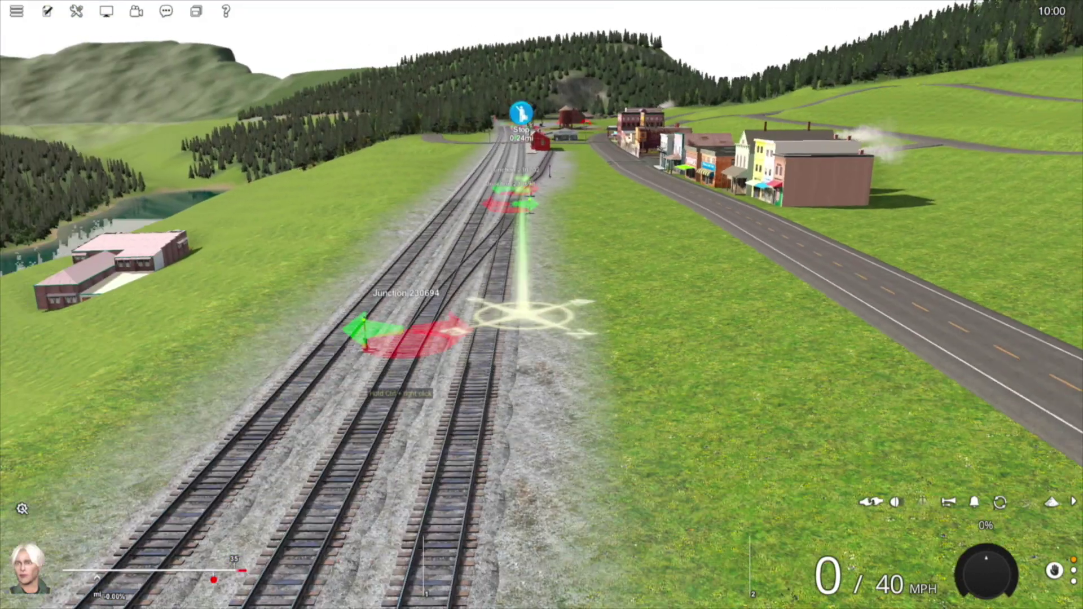
{"action": "left_click", "coordinate": [392, 330]}
{"action": "key", "text": "2"}
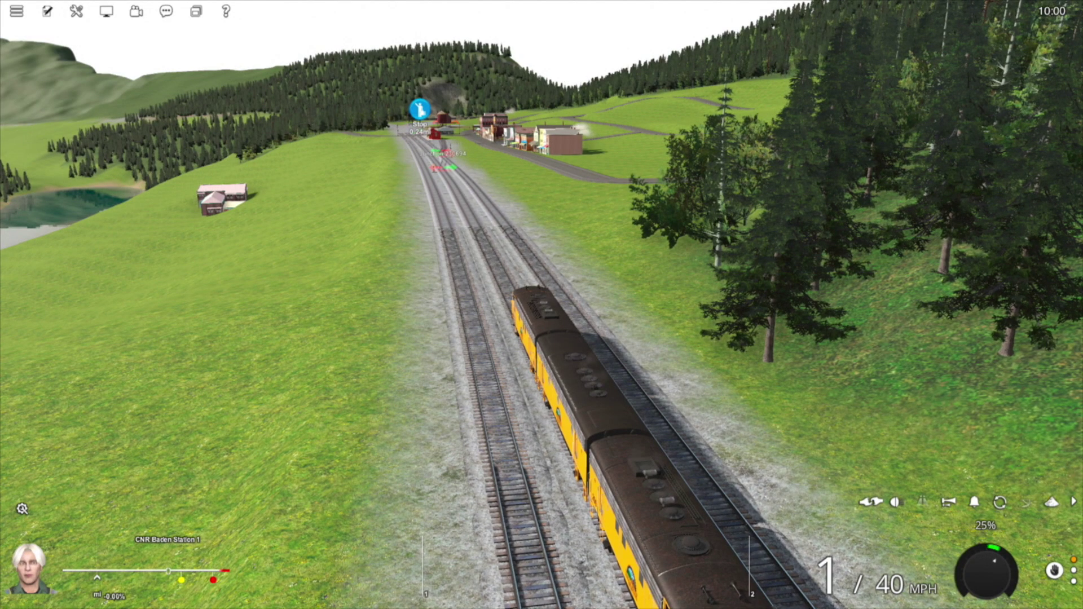
- Accelerate the train through the junctions toward the Stop navigation point at CNR Baden Station 1, keeping the locomotives in view
{"action": "key", "text": "Left"}
{"action": "key", "text": "l"}
{"action": "key", "text": "Right"}
{"action": "key", "text": "w"}
{"action": "key", "text": "w"}
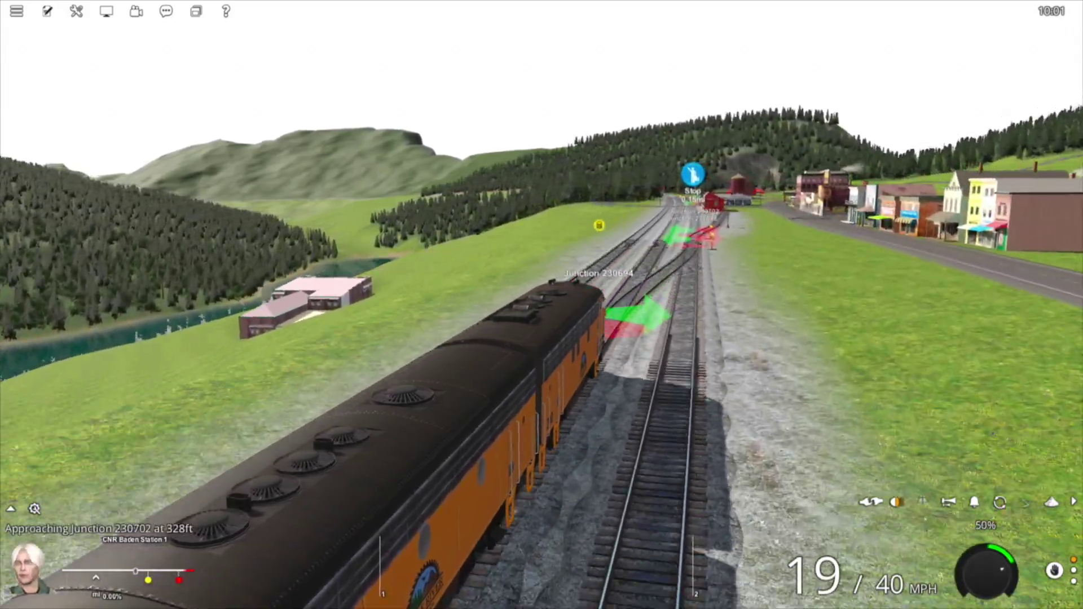
{"action": "key", "text": "Left"}
{"action": "key", "text": "Right"}
{"action": "key", "text": "Left"}
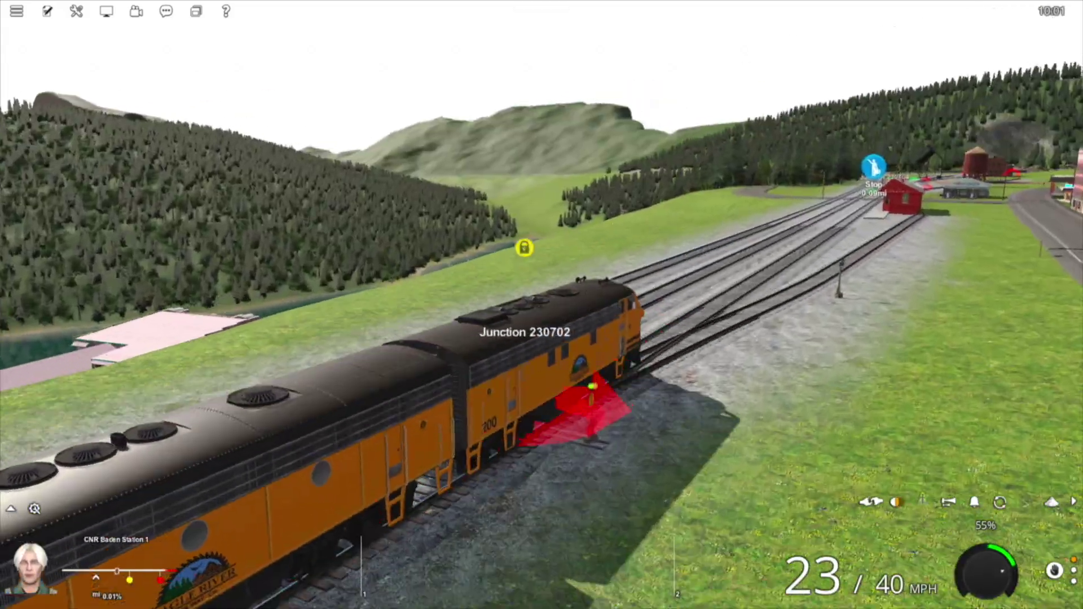
- Slow the train and bring it to a halt at the Stop navigation point beside CNR Baden Station 1
{"action": "key", "text": "1"}
{"action": "key", "text": "2"}
{"action": "key", "text": "Left"}
{"action": "key", "text": "x"}
{"action": "key", "text": "x"}
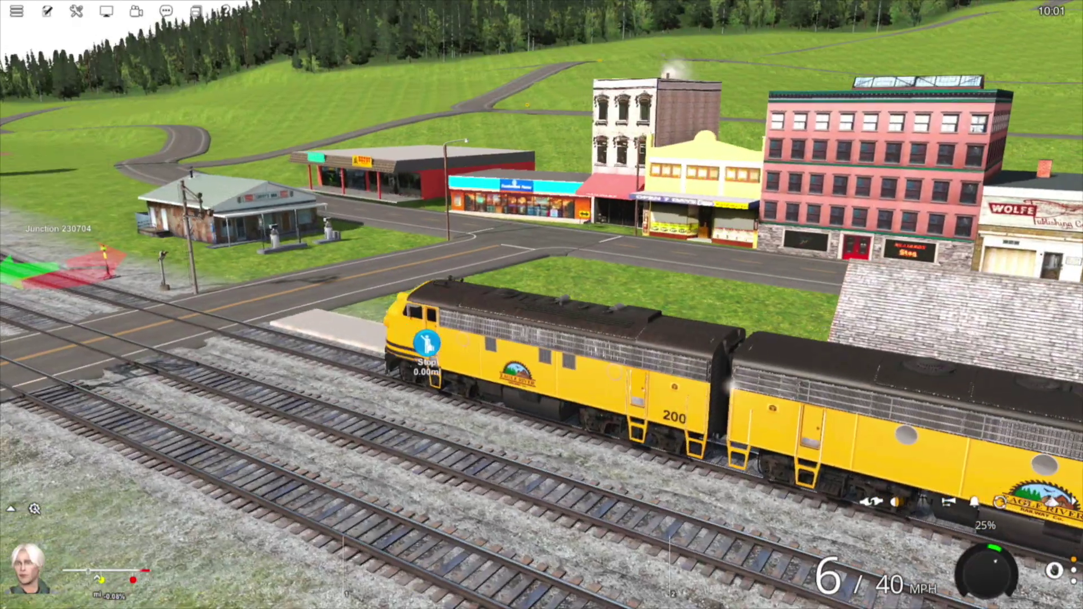
{"action": "key", "text": "Left"}
{"action": "key", "text": "Down"}
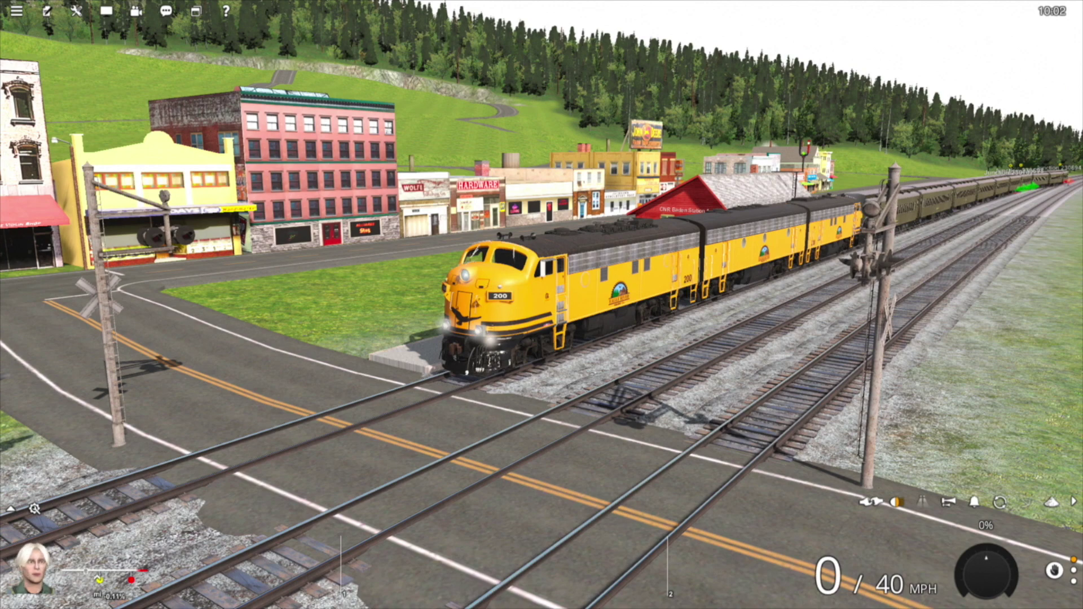
- In Surveyor, set Junction 230694 and the next junction toward the station track and save, overwriting the existing session
{"action": "right_click_drag", "start_coordinate": [508, 384], "coordinate": [533, 265]}
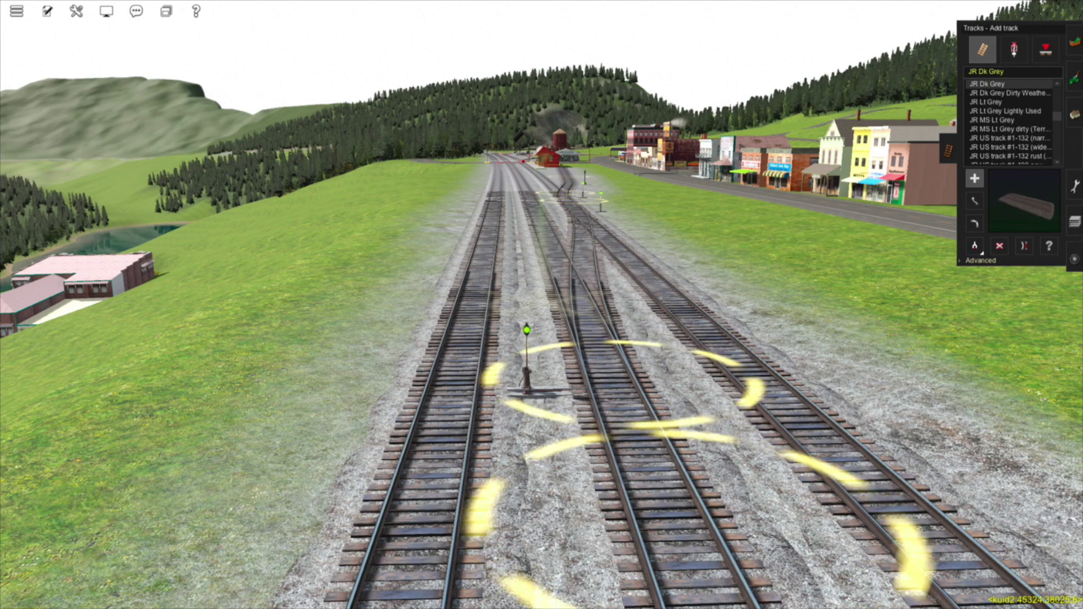
{"action": "left_click", "coordinate": [1014, 50]}
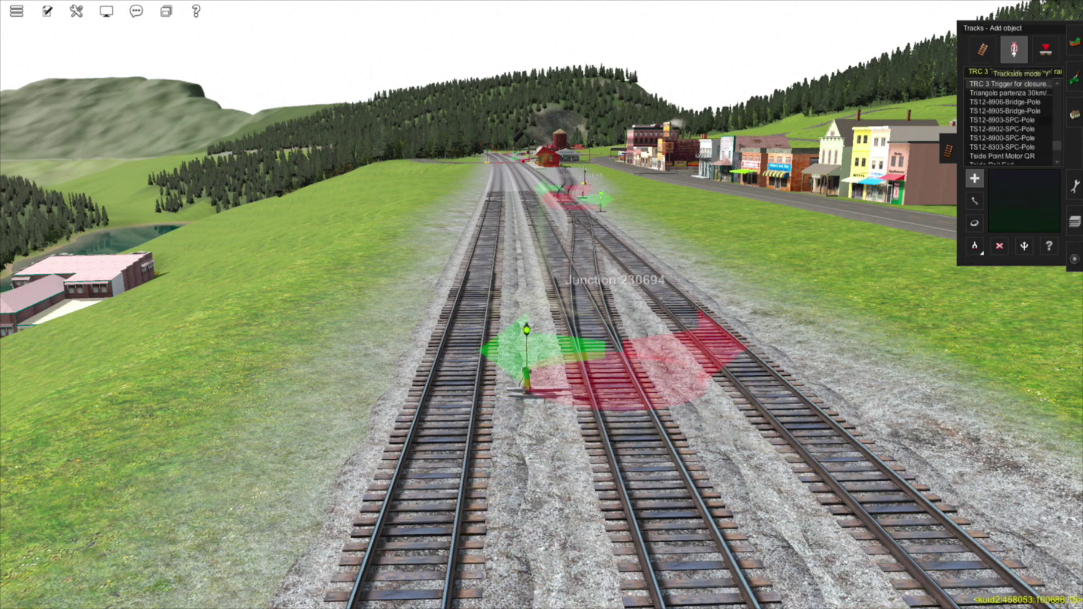
{"action": "left_click", "coordinate": [1024, 246]}
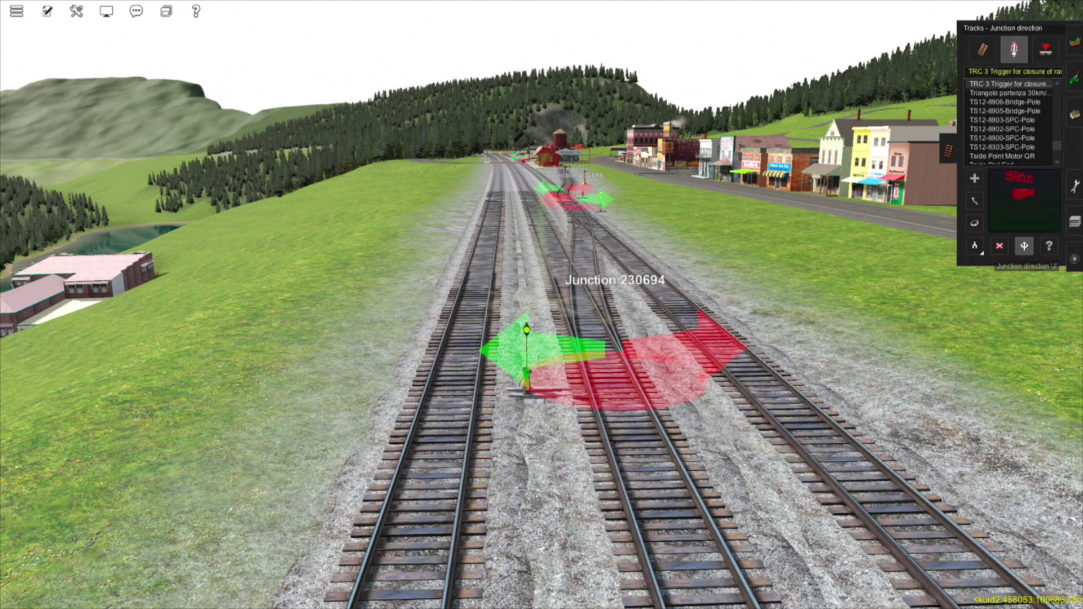
{"action": "left_click", "coordinate": [527, 356]}
{"action": "left_click", "coordinate": [584, 202]}
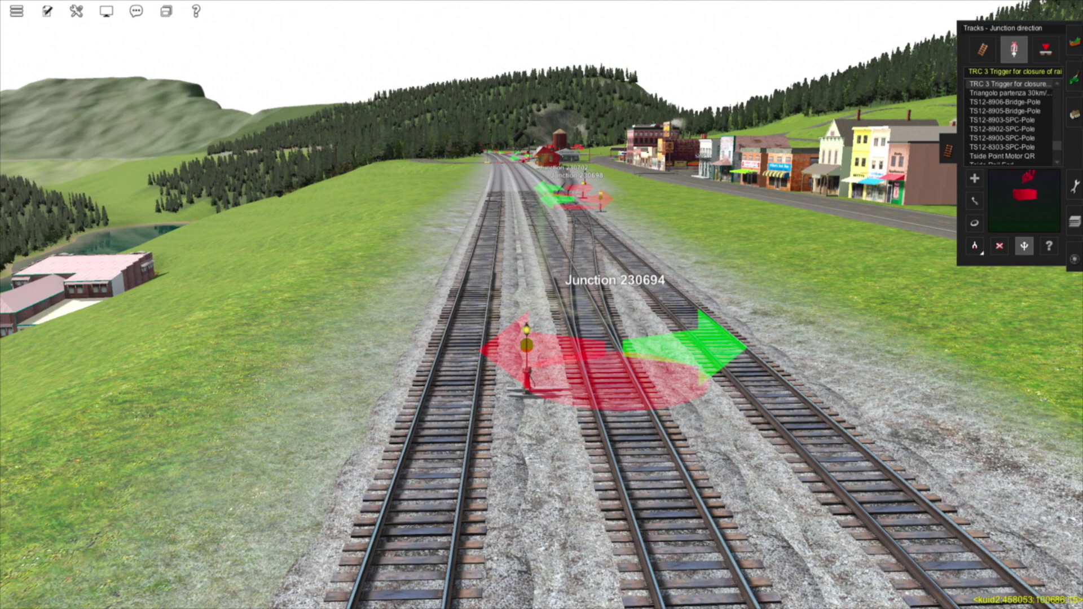
{"action": "key", "text": "ctrl+s"}
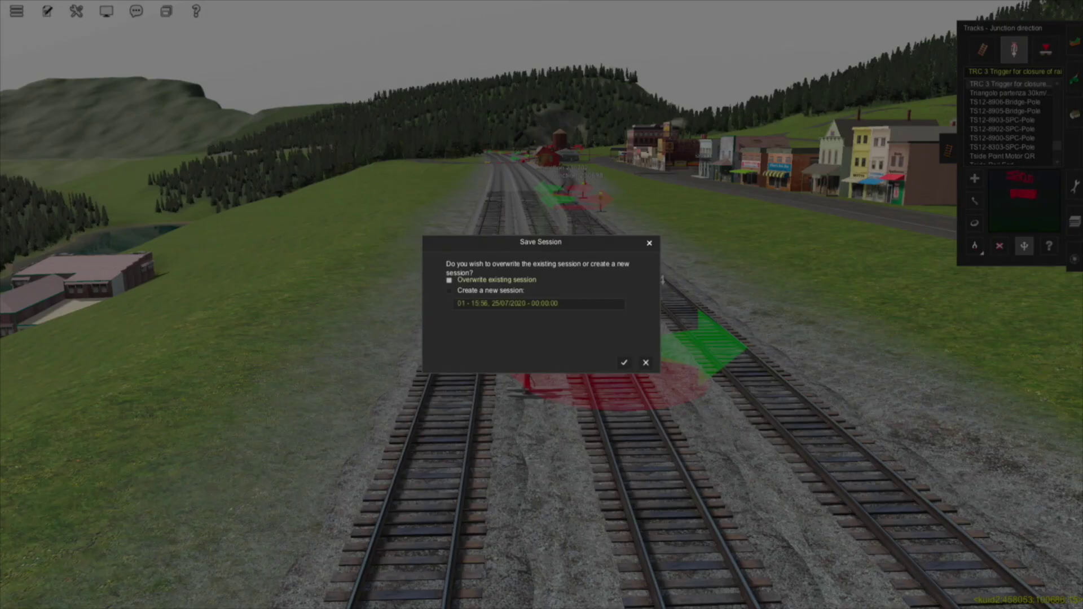
{"action": "key", "text": "Return"}
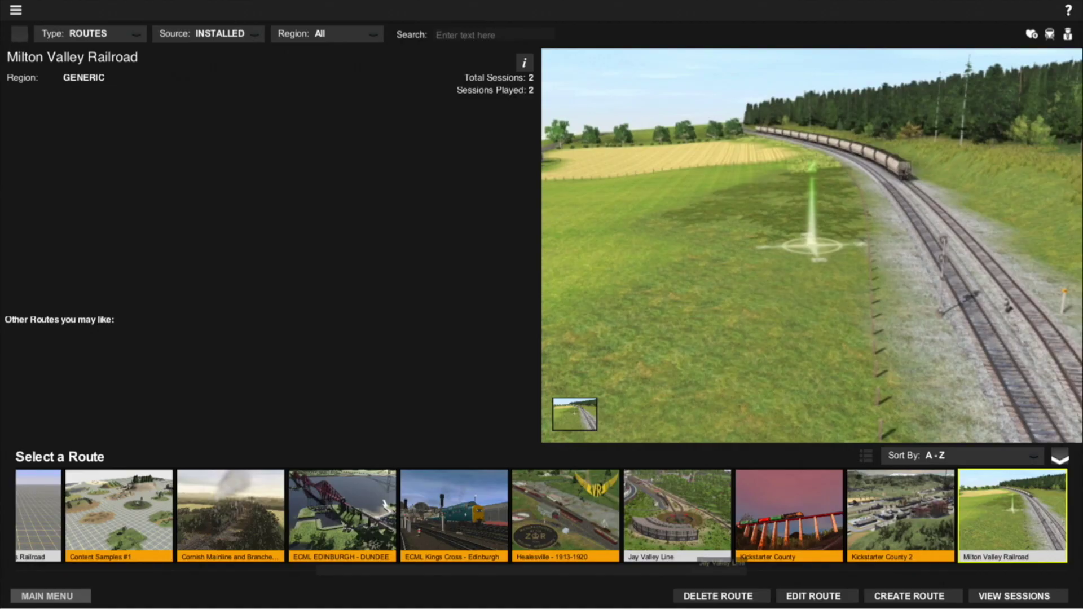
{"action": "left_click", "coordinate": [814, 596]}
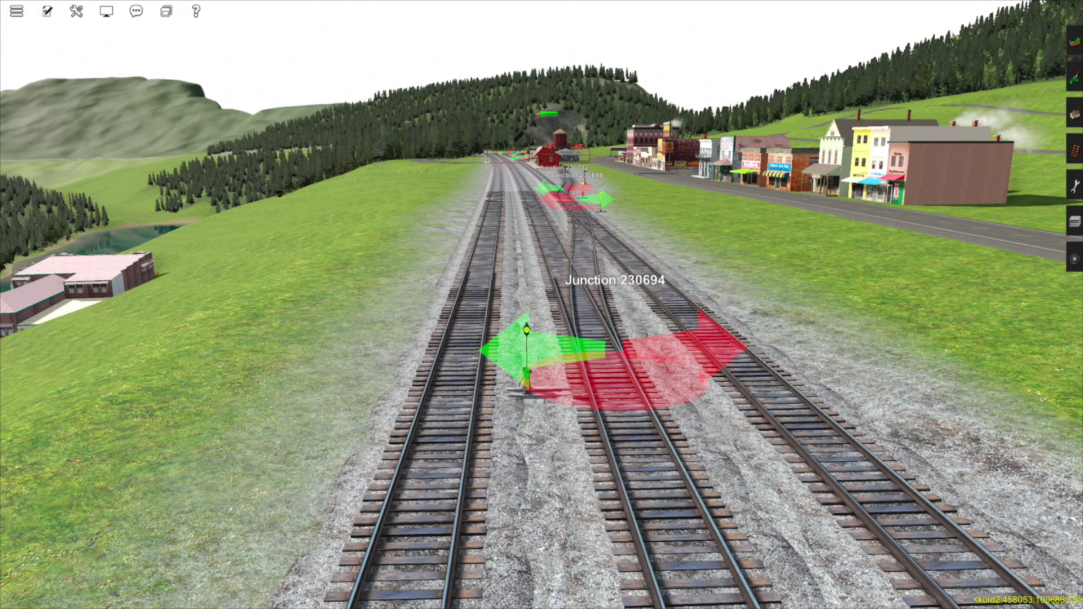
{"action": "key", "text": "Escape"}
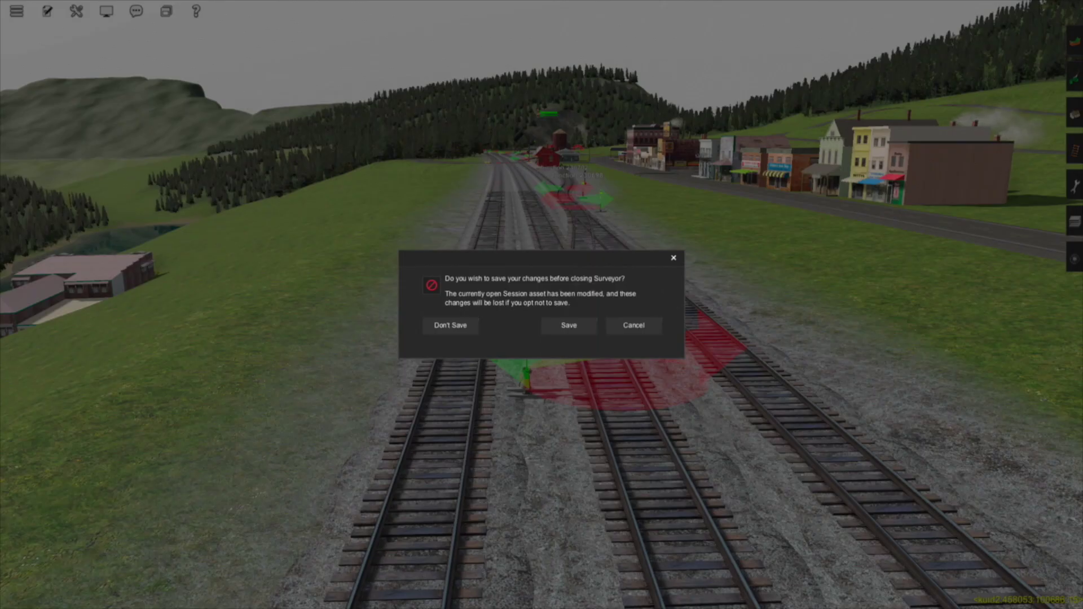
{"action": "left_click", "coordinate": [451, 327]}
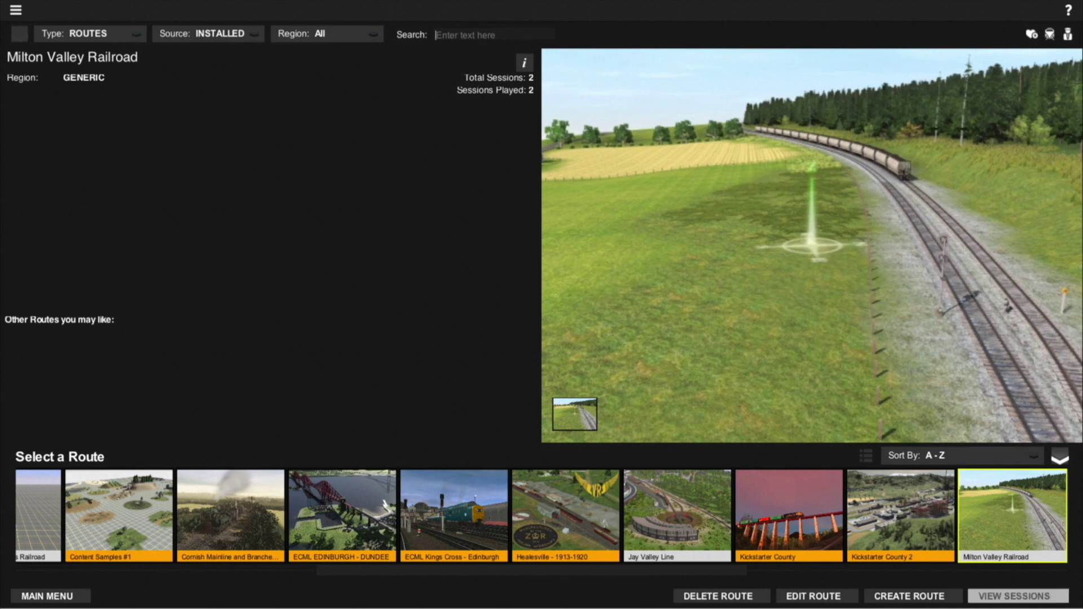
- Open the 01 - Fun Run session of Milton Valley Railroad for editing and bring up the track tools near the station
{"action": "left_click", "coordinate": [1018, 596]}
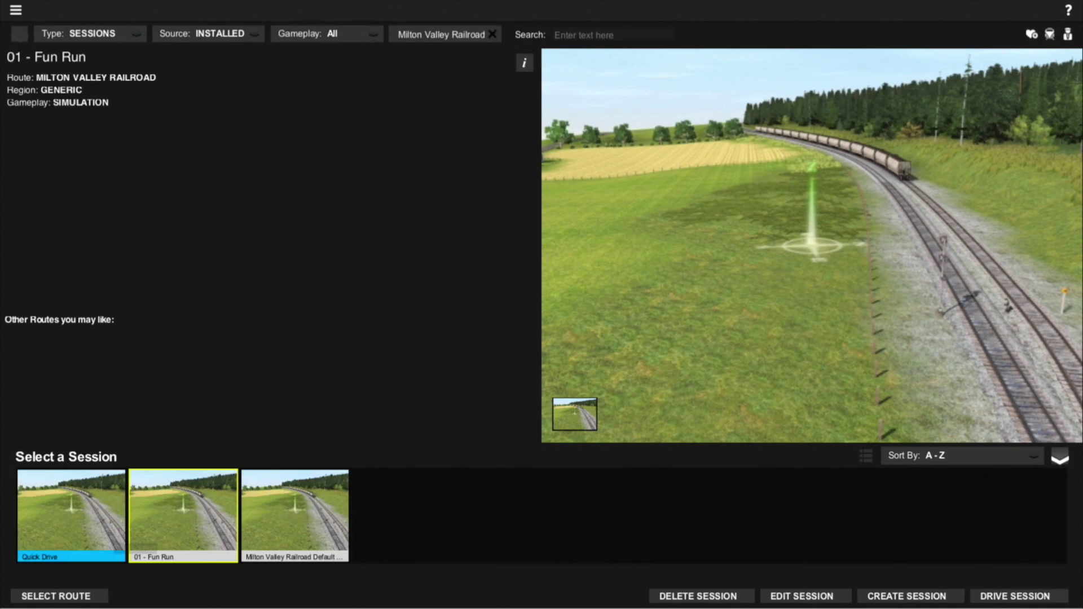
{"action": "left_click", "coordinate": [802, 597]}
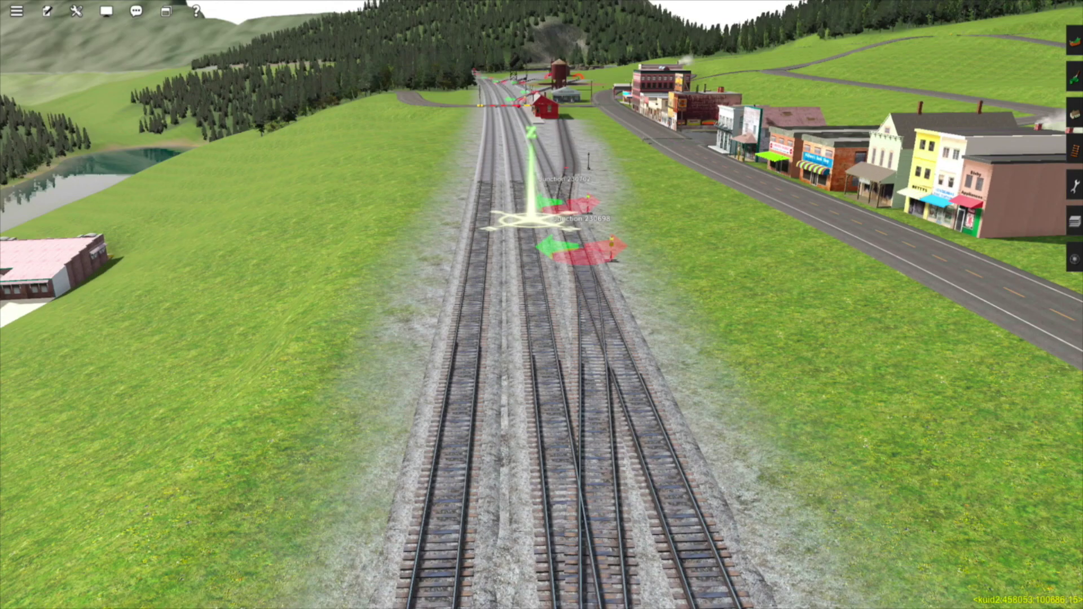
{"action": "key", "text": "Up"}
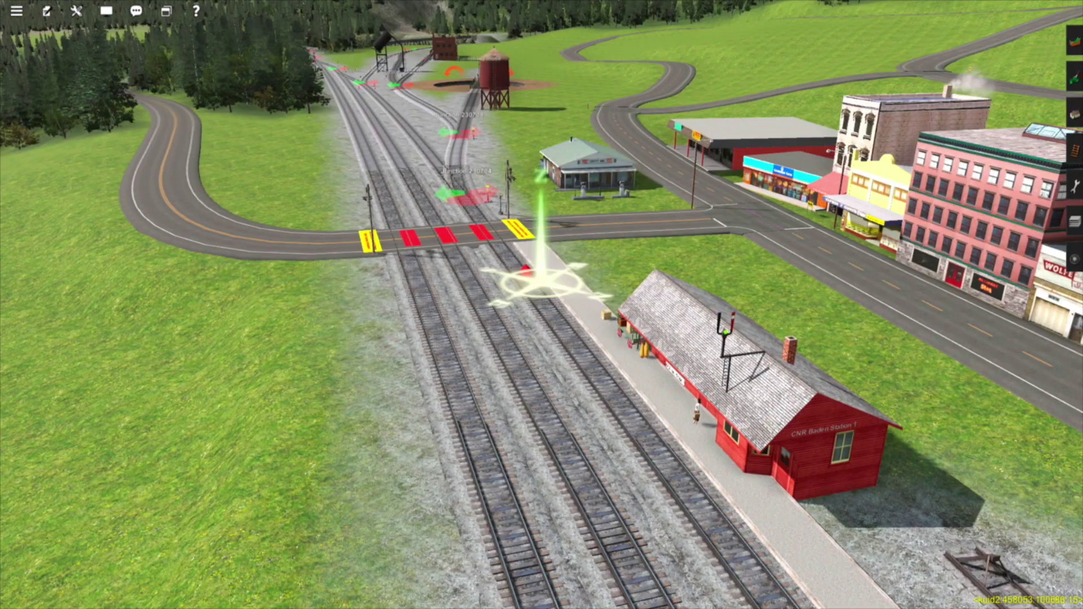
{"action": "scroll", "coordinate": [542, 293], "scroll_direction": "up", "scroll_amount": 3}
{"action": "key", "text": "F4"}
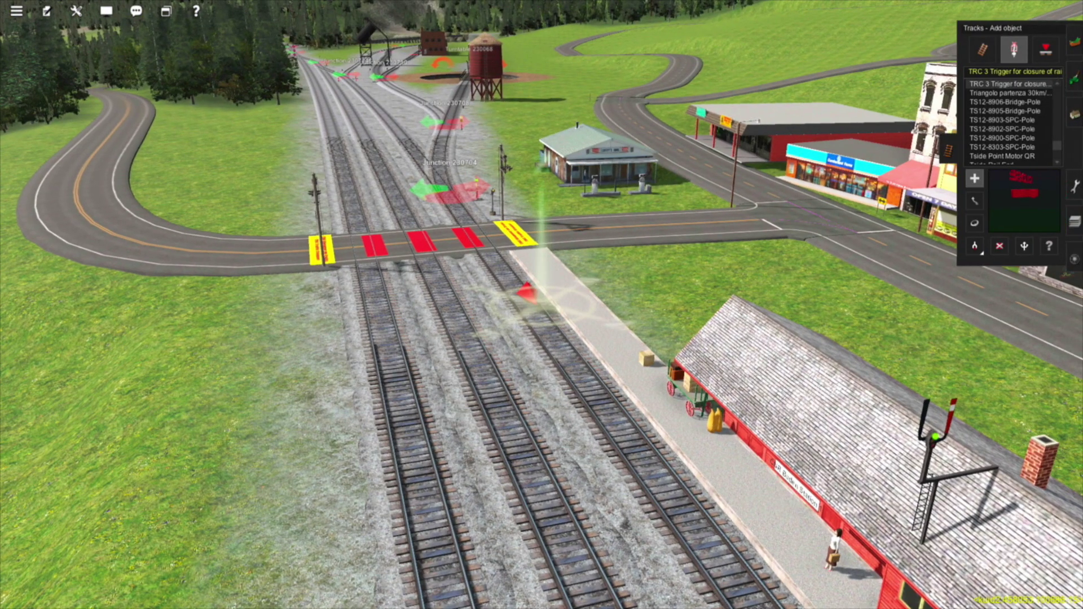
- Add a track marker named TM 2 on the right-hand branch just past Junction 230684 in the woods
{"action": "key", "text": "m"}
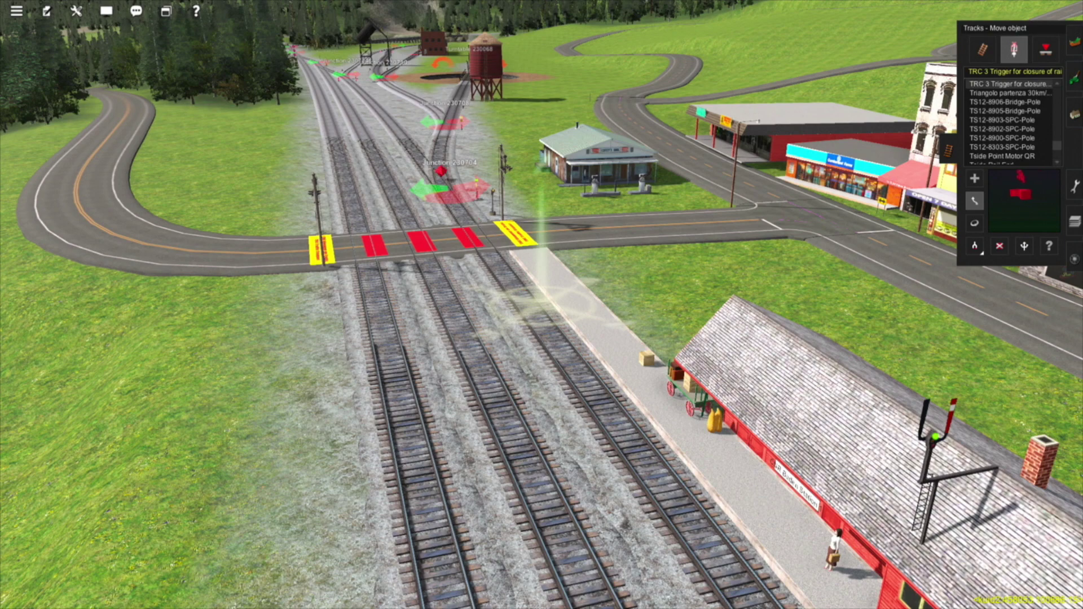
{"action": "left_click_drag", "start_coordinate": [441, 170], "coordinate": [417, 149]}
{"action": "right_click", "coordinate": [387, 196]}
{"action": "key", "text": "Left"}
{"action": "key", "text": "Left"}
{"action": "scroll", "coordinate": [542, 304], "scroll_direction": "down", "scroll_amount": 1}
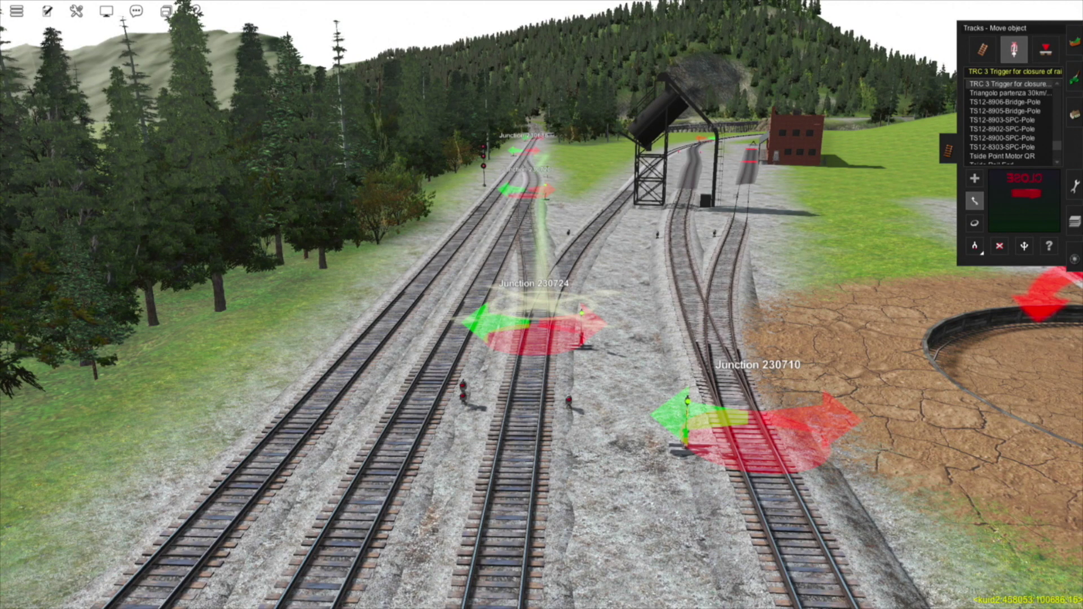
{"action": "mouse_move", "coordinate": [533, 207]}
{"action": "right_mouse_down"}
{"action": "mouse_move", "coordinate": [513, 222]}
{"action": "mouse_move", "coordinate": [557, 264]}
{"action": "right_mouse_up"}
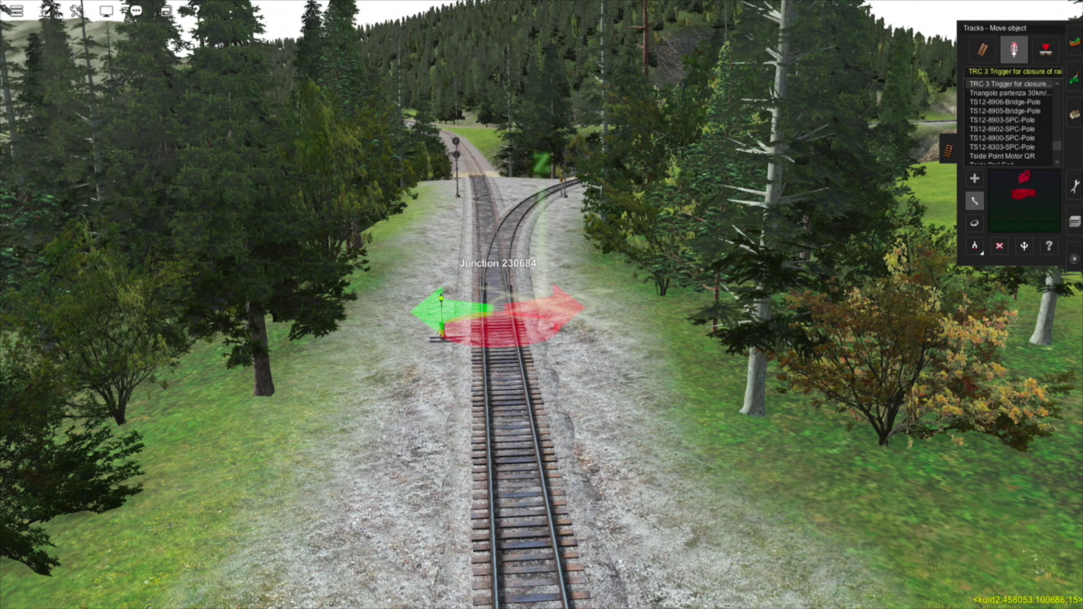
{"action": "left_click", "coordinate": [1046, 50]}
{"action": "left_click", "coordinate": [518, 182]}
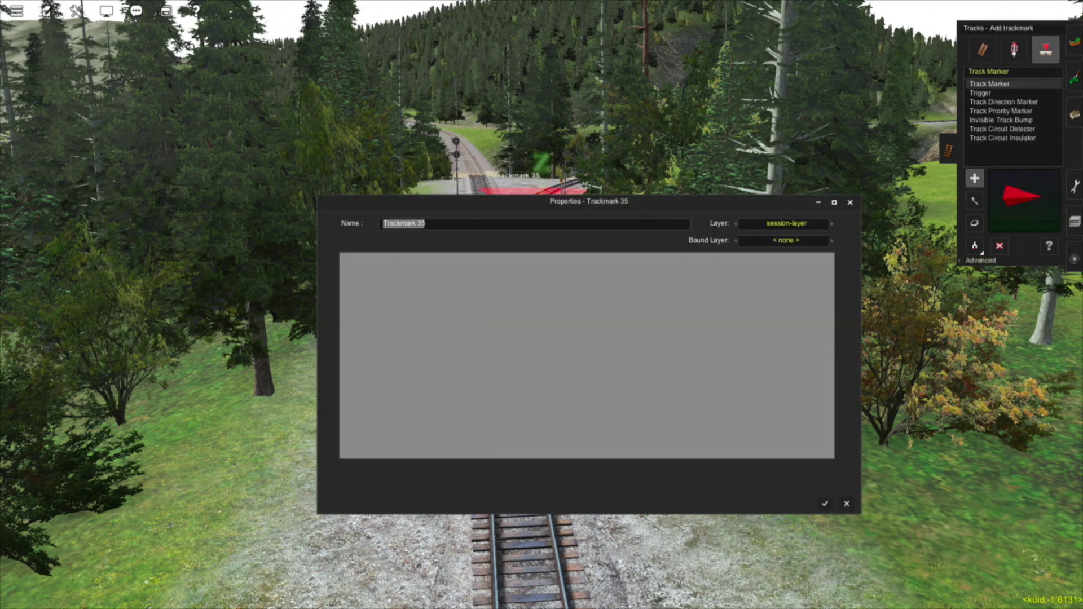
{"action": "key", "text": "BackSpace"}
{"action": "type", "text": "TM 2"}
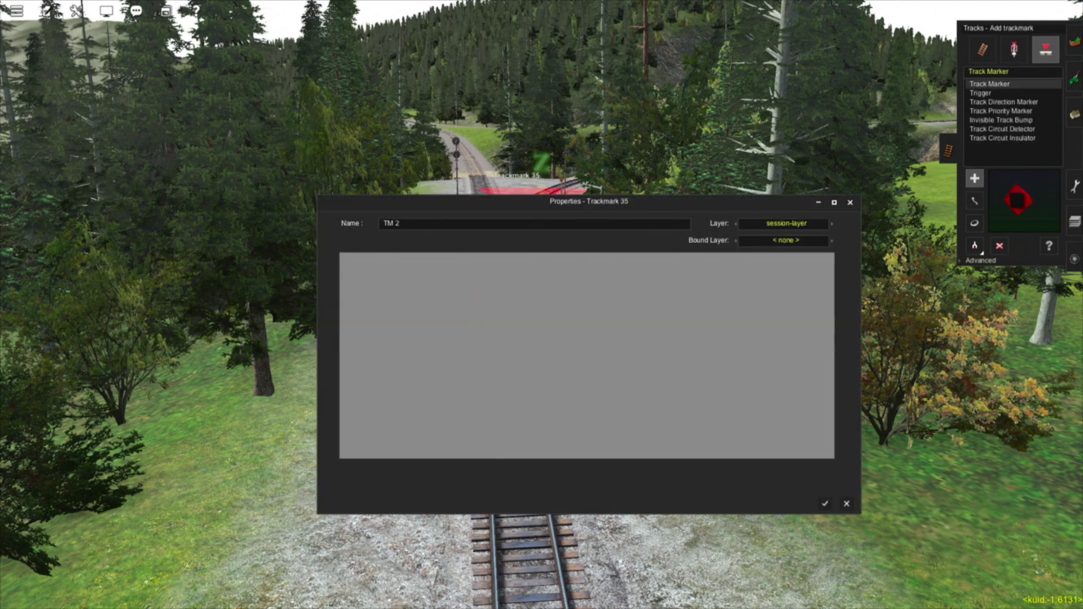
{"action": "key", "text": "Return"}
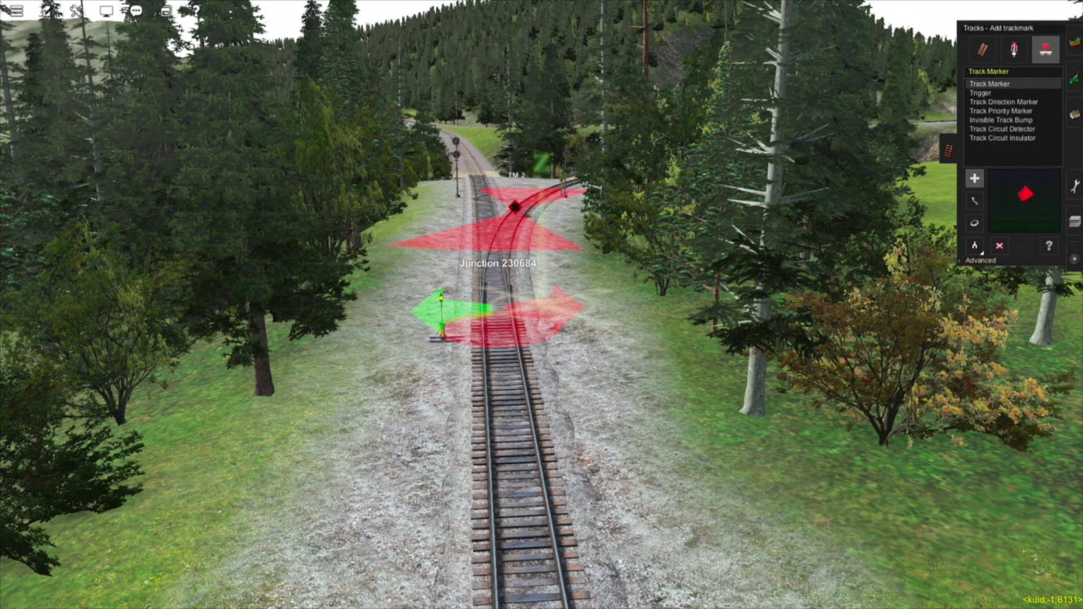
- Open the session's Navigation Display rule for editing and add a second navigation point after TM Stn 1
{"action": "left_click", "coordinate": [46, 10]}
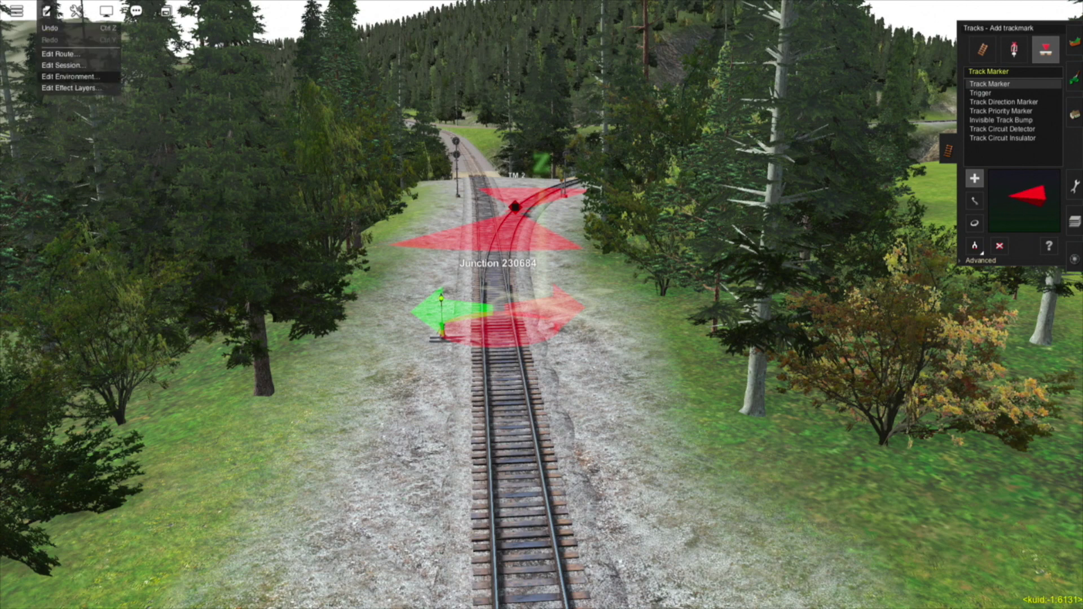
{"action": "left_click", "coordinate": [61, 65]}
{"action": "left_click", "coordinate": [440, 334]}
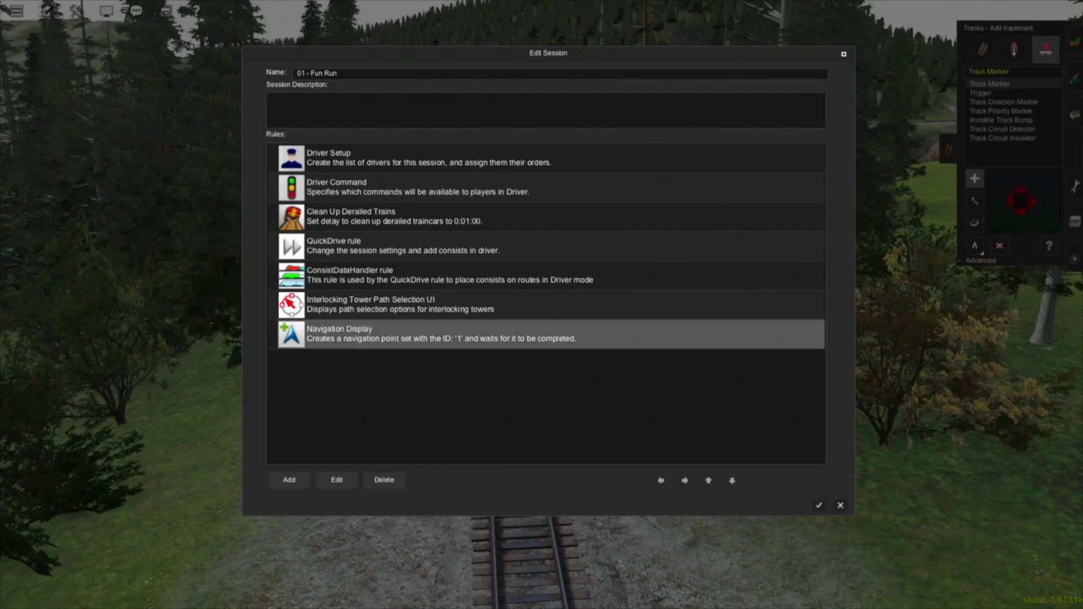
{"action": "left_click", "coordinate": [336, 479]}
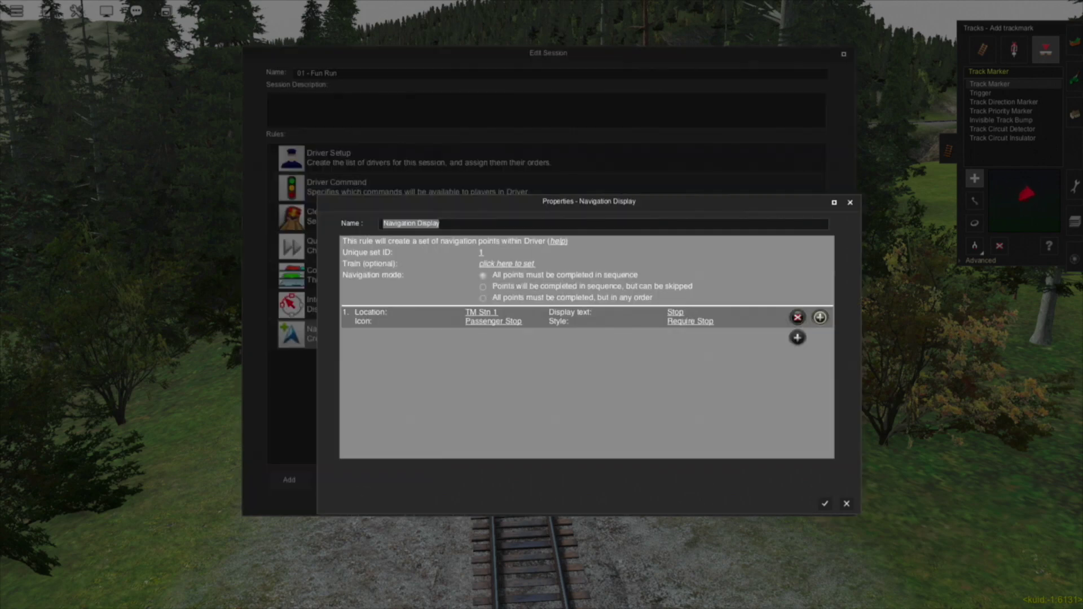
{"action": "left_click", "coordinate": [819, 317]}
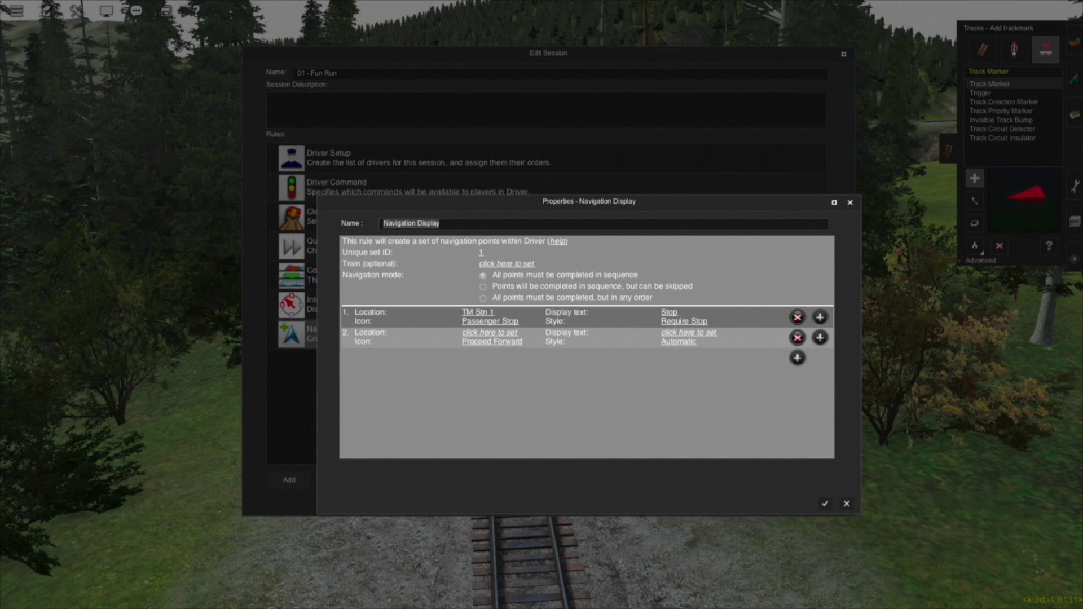
- Set the second navigation point's location to the TM 2 track marker
{"action": "left_click", "coordinate": [490, 333]}
{"action": "scroll", "coordinate": [716, 393], "scroll_direction": "down", "scroll_amount": 4}
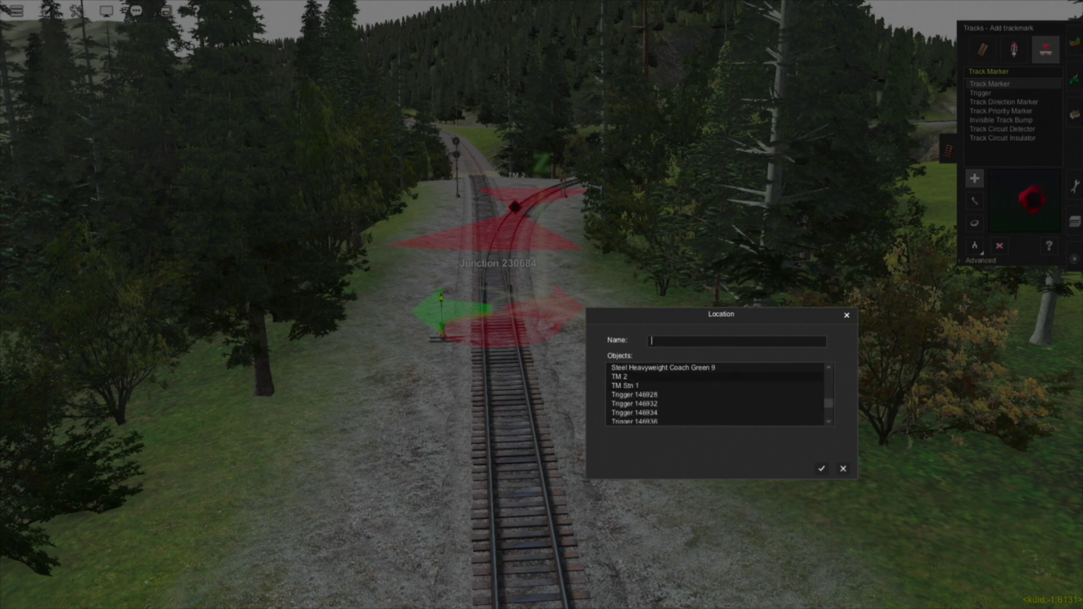
{"action": "left_click", "coordinate": [619, 377]}
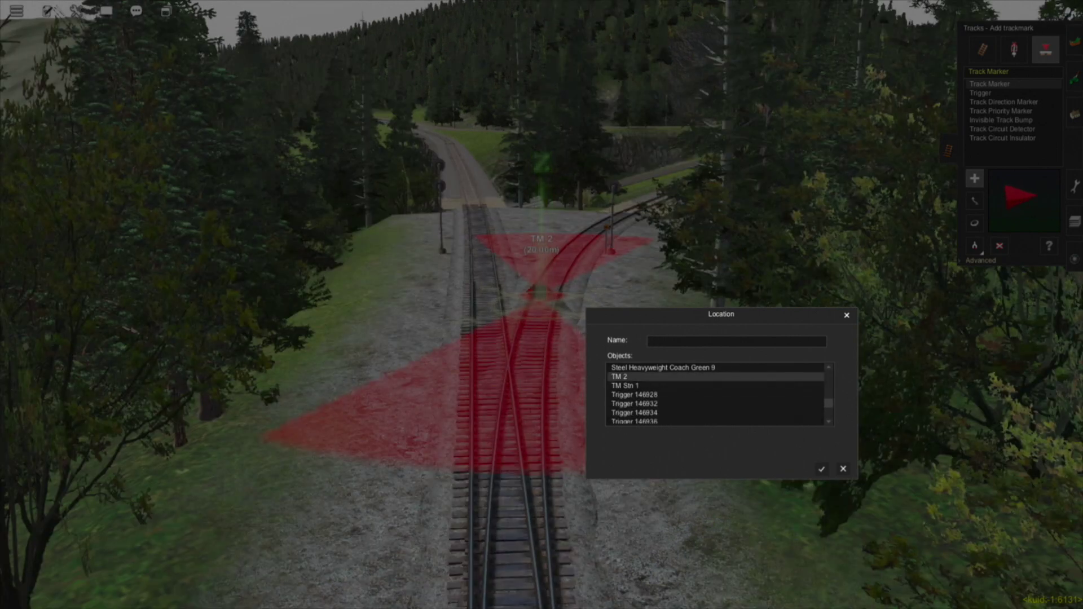
{"action": "left_click", "coordinate": [822, 468]}
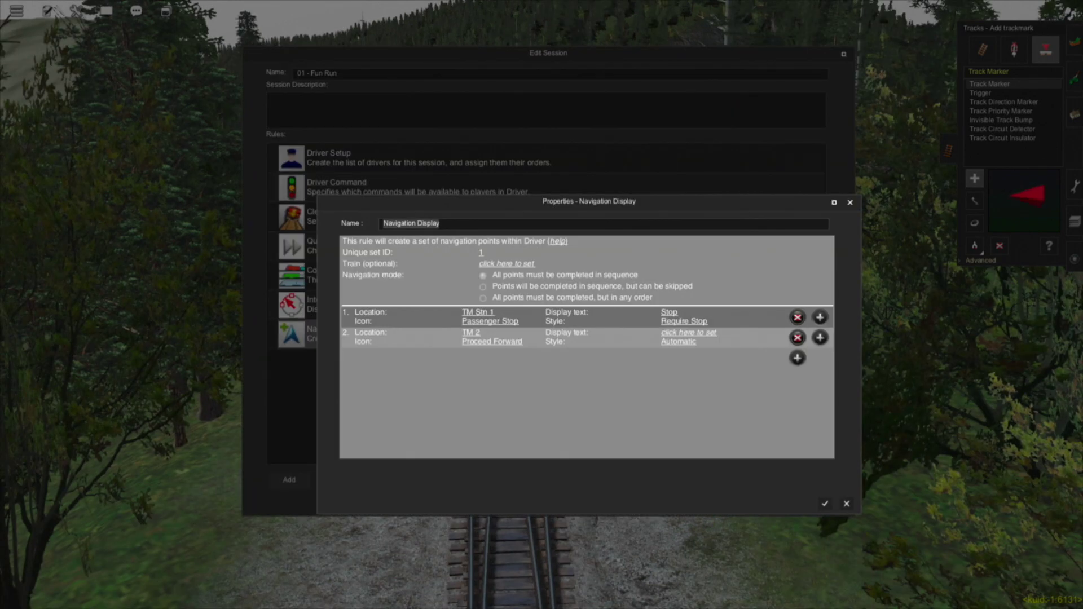
- Set the second navigation point's icon to Proceed Right and accept the rule and session changes
{"action": "left_click", "coordinate": [492, 342]}
{"action": "scroll", "coordinate": [492, 342], "scroll_direction": "down", "scroll_amount": 5}
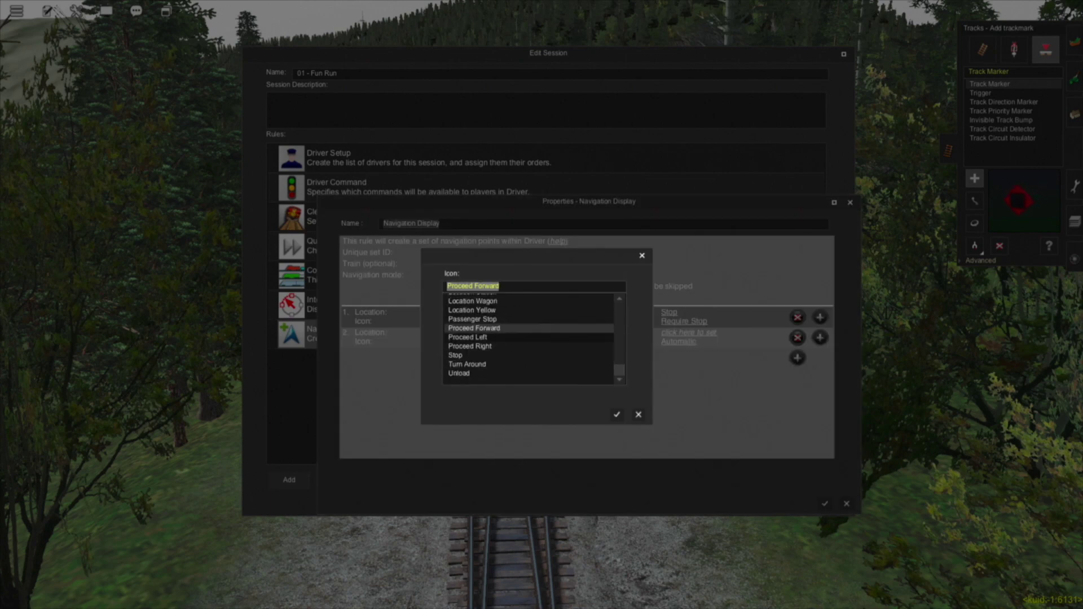
{"action": "left_click", "coordinate": [486, 346]}
{"action": "left_click", "coordinate": [617, 415]}
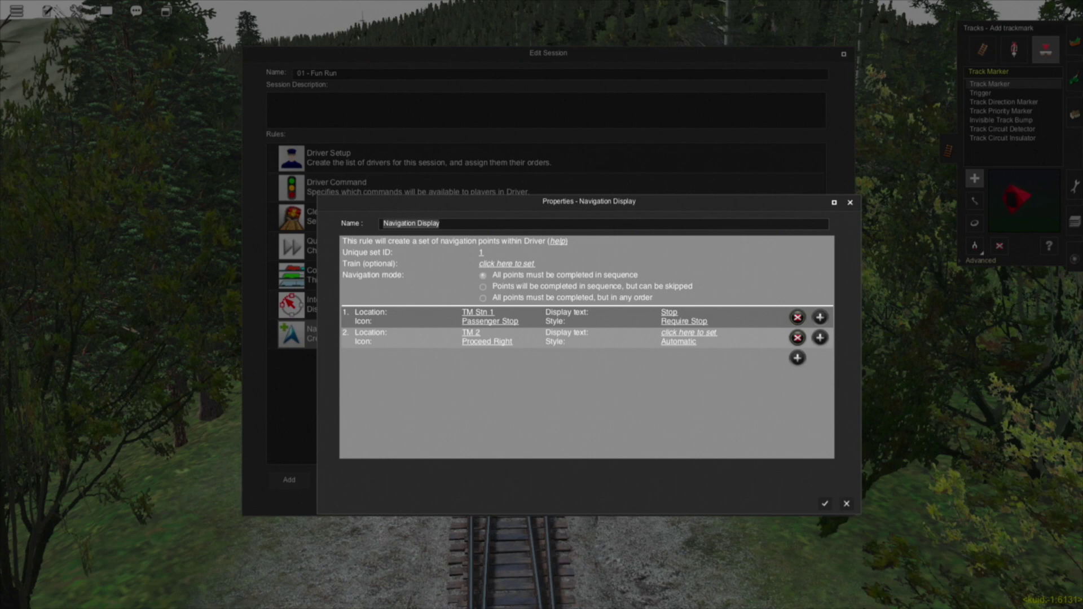
{"action": "left_click", "coordinate": [824, 504]}
{"action": "left_click", "coordinate": [818, 505]}
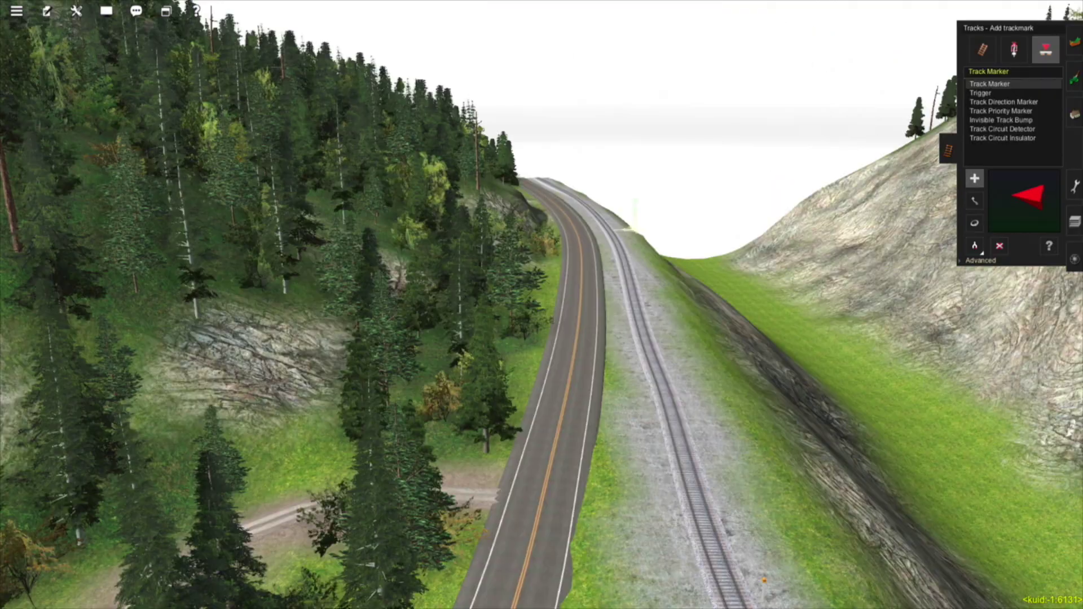
- Add a track marker named TM Stop on the track just before its dead end beside the road's end
{"action": "key", "text": "Right"}
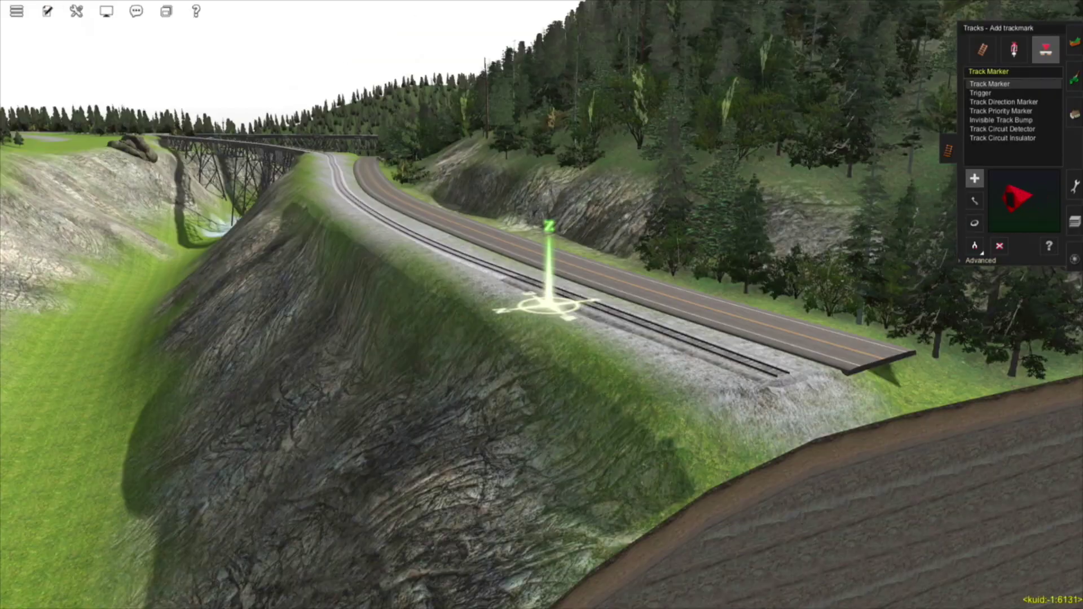
{"action": "key", "text": "Right"}
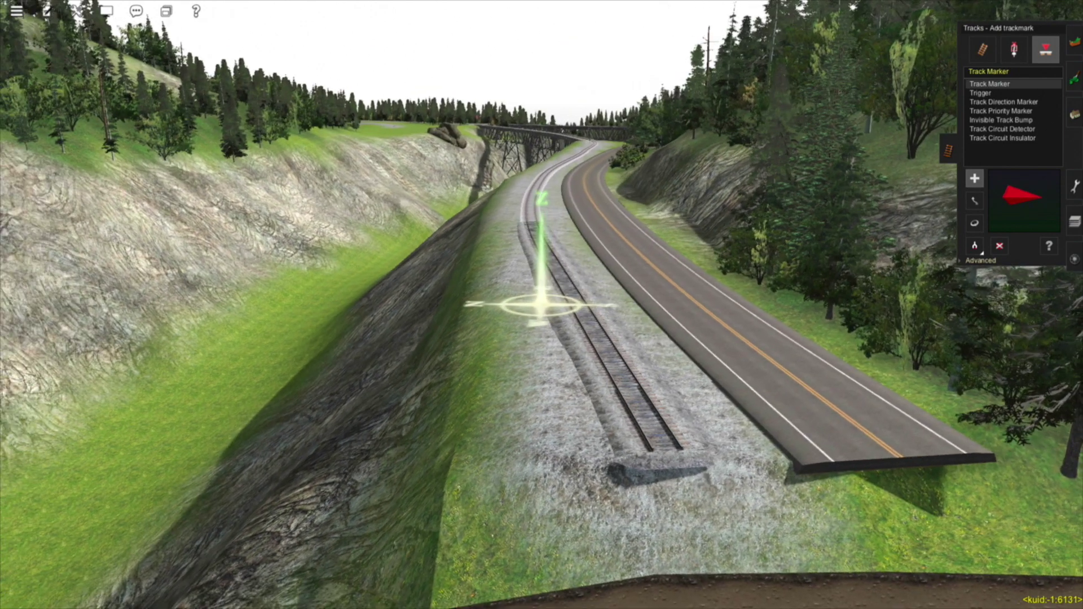
{"action": "left_click", "coordinate": [605, 338]}
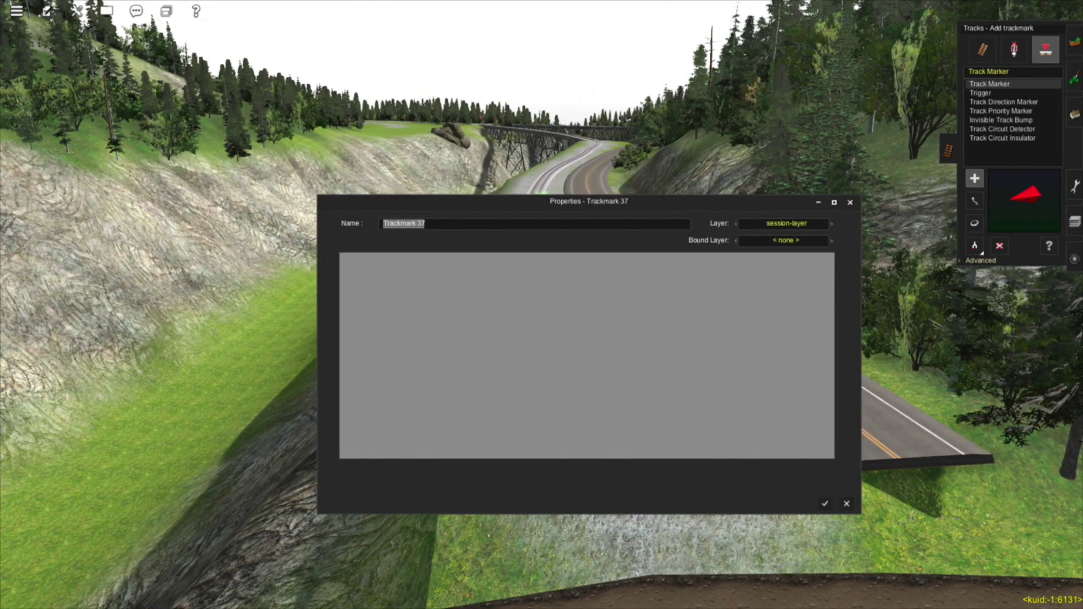
{"action": "type", "text": "TM Stop"}
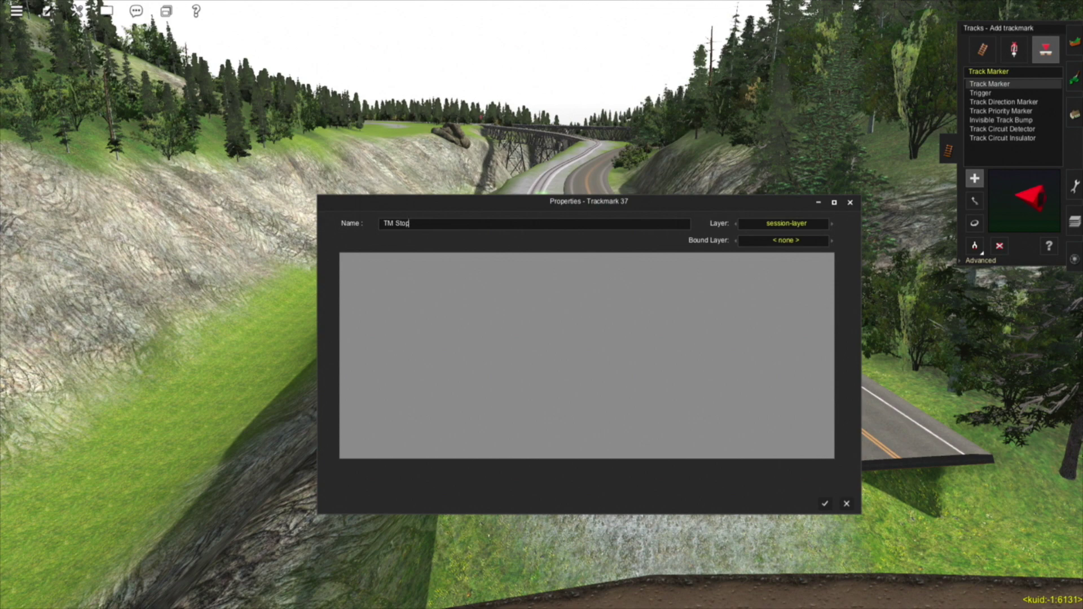
{"action": "key", "text": "Return"}
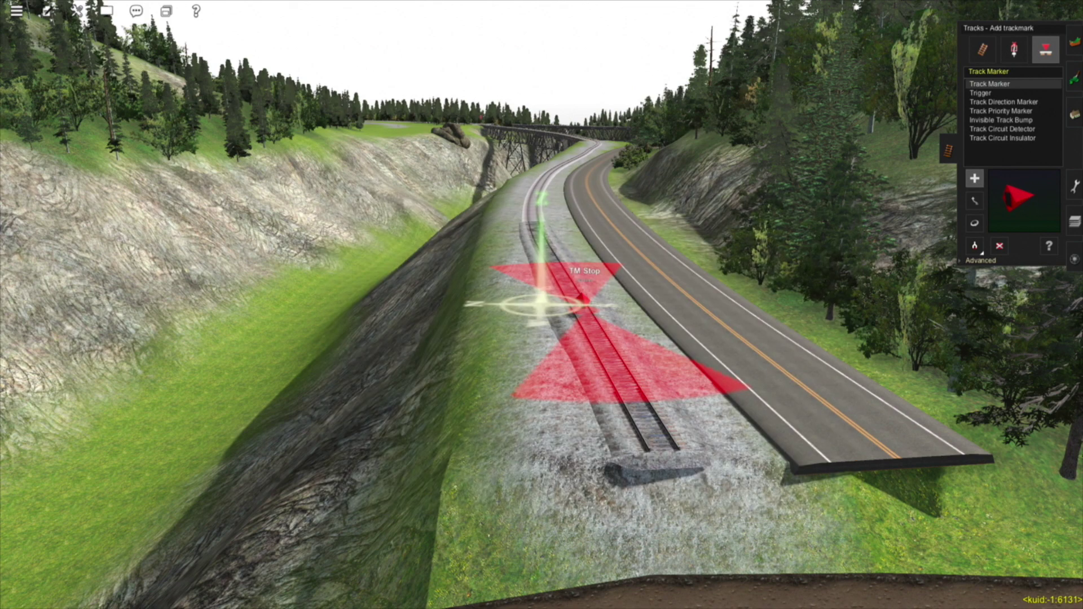
- Add a third navigation point to the session's Navigation Display rule and set its location to TM Stop
{"action": "left_click", "coordinate": [47, 11]}
{"action": "left_click", "coordinate": [60, 63]}
{"action": "left_click", "coordinate": [349, 334]}
{"action": "left_click", "coordinate": [337, 480]}
{"action": "left_click", "coordinate": [820, 338]}
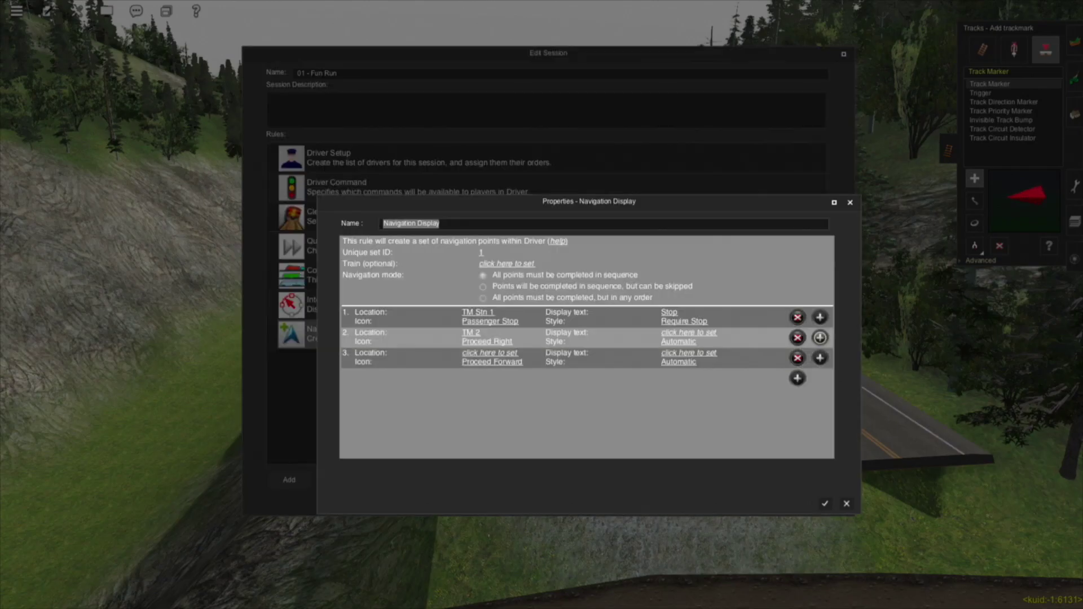
{"action": "left_click", "coordinate": [490, 353]}
{"action": "left_click_drag", "start_coordinate": [830, 369], "coordinate": [829, 409]}
{"action": "left_click", "coordinate": [627, 368]}
{"action": "left_click", "coordinate": [822, 468]}
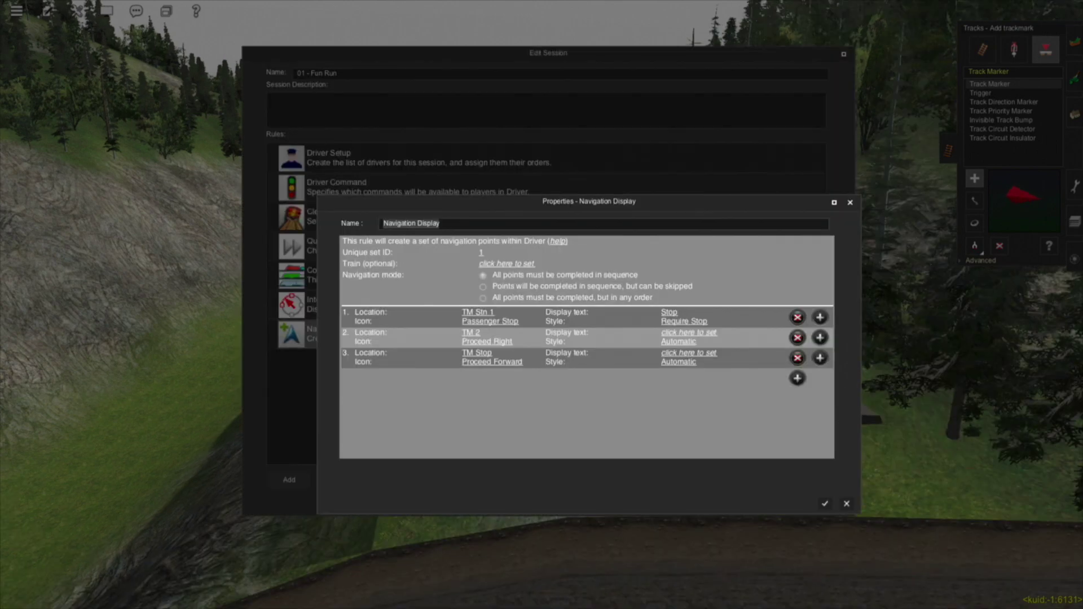
- Set the third navigation point's icon to Stop and its display text to STOP
{"action": "left_click", "coordinate": [492, 362]}
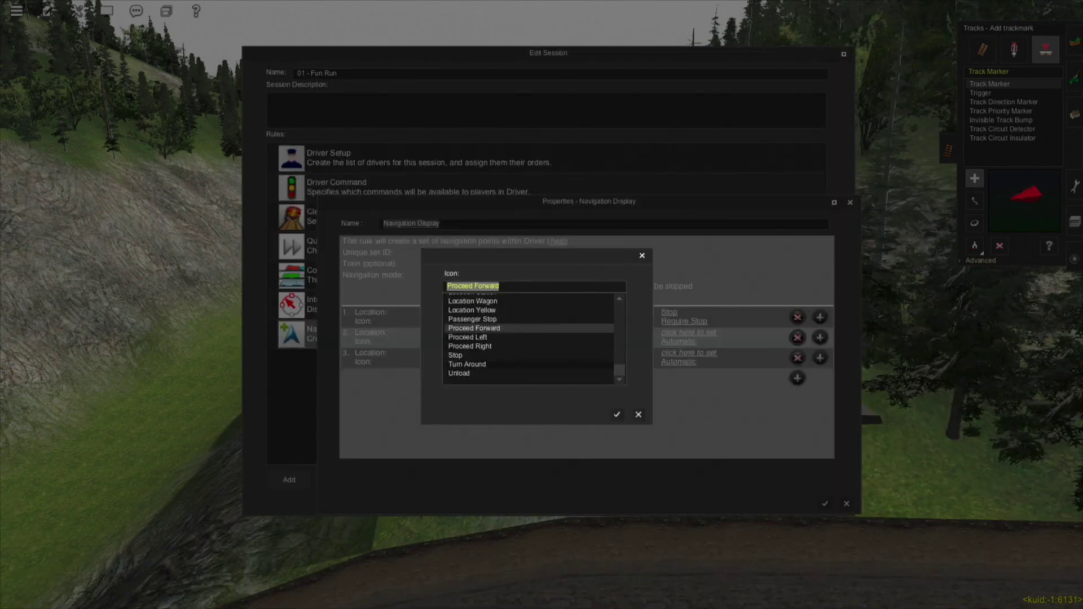
{"action": "left_click", "coordinate": [455, 356]}
{"action": "left_click", "coordinate": [616, 415]}
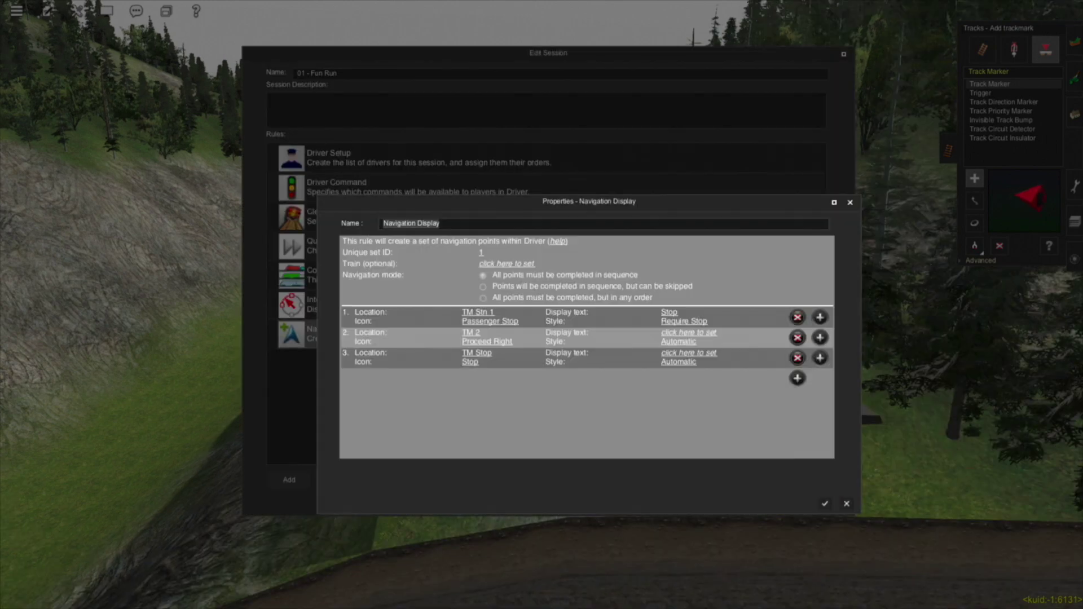
{"action": "left_click", "coordinate": [689, 353]}
{"action": "type", "text": "STOP"}
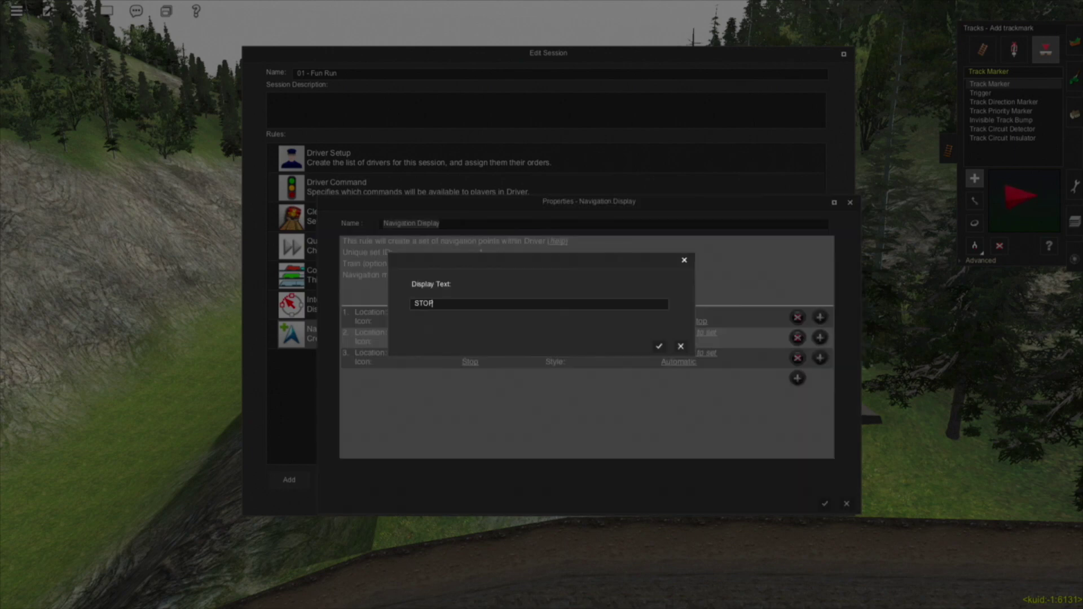
{"action": "key", "text": "Return"}
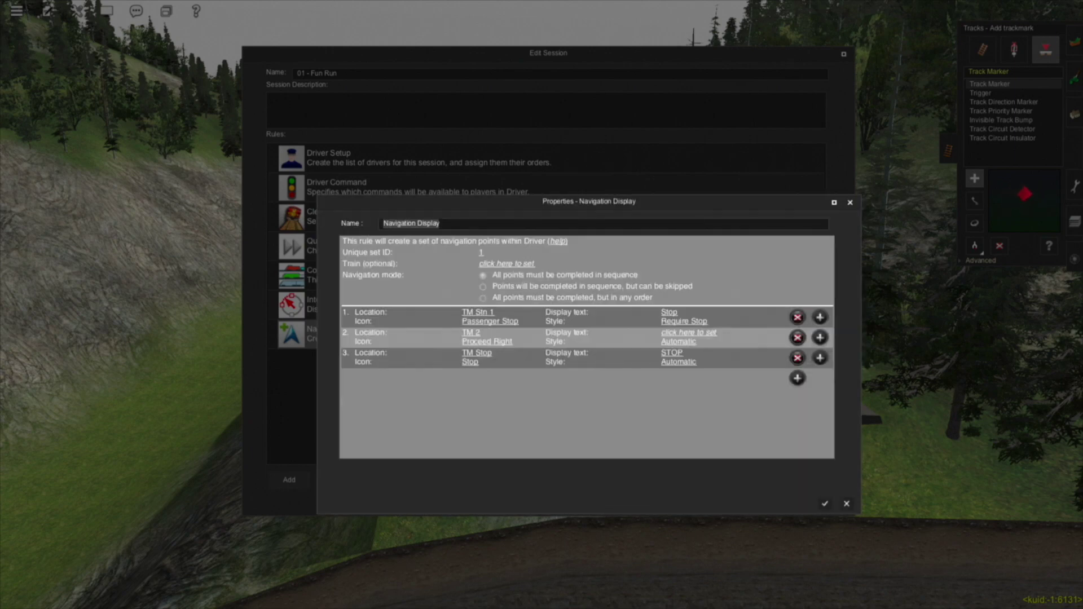
- Set the third navigation point's style to Require Stop and accept the rule and session changes
{"action": "left_click", "coordinate": [675, 362]}
{"action": "left_click", "coordinate": [676, 362]}
{"action": "key", "text": "Return"}
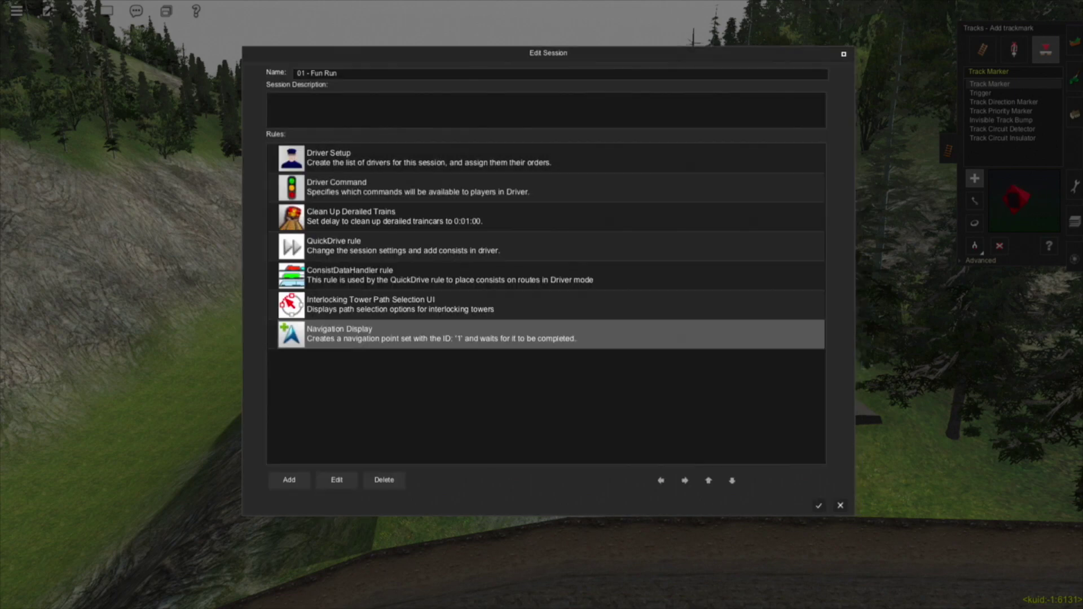
{"action": "key", "text": "Return"}
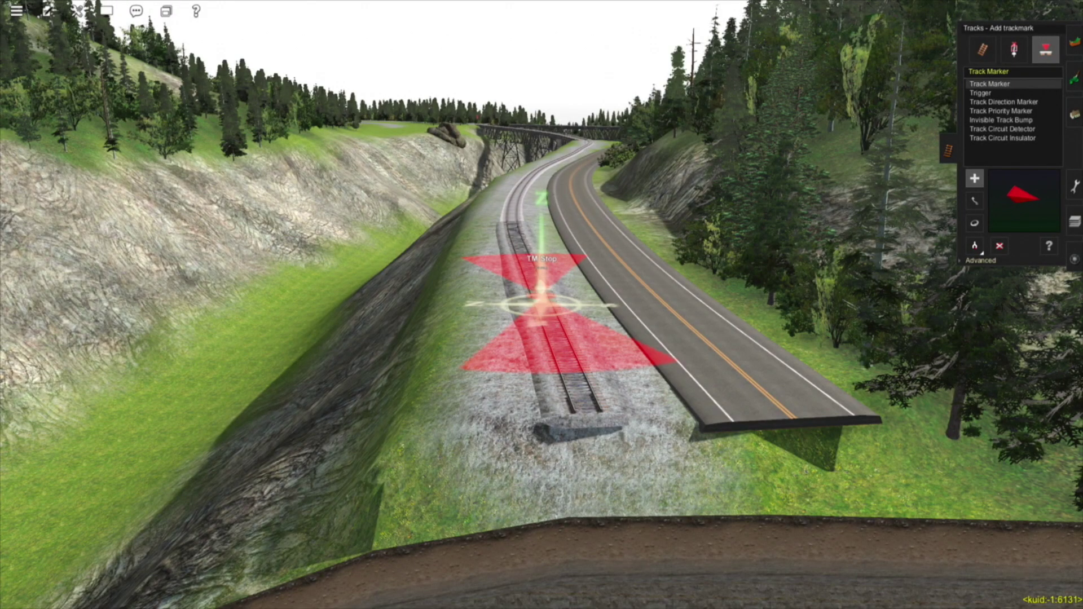
- Run the session in Driver and power the passenger train toward the station's Stop navigation point
{"action": "left_click", "coordinate": [78, 10]}
{"action": "left_click", "coordinate": [84, 28]}
{"action": "left_click", "coordinate": [568, 325]}
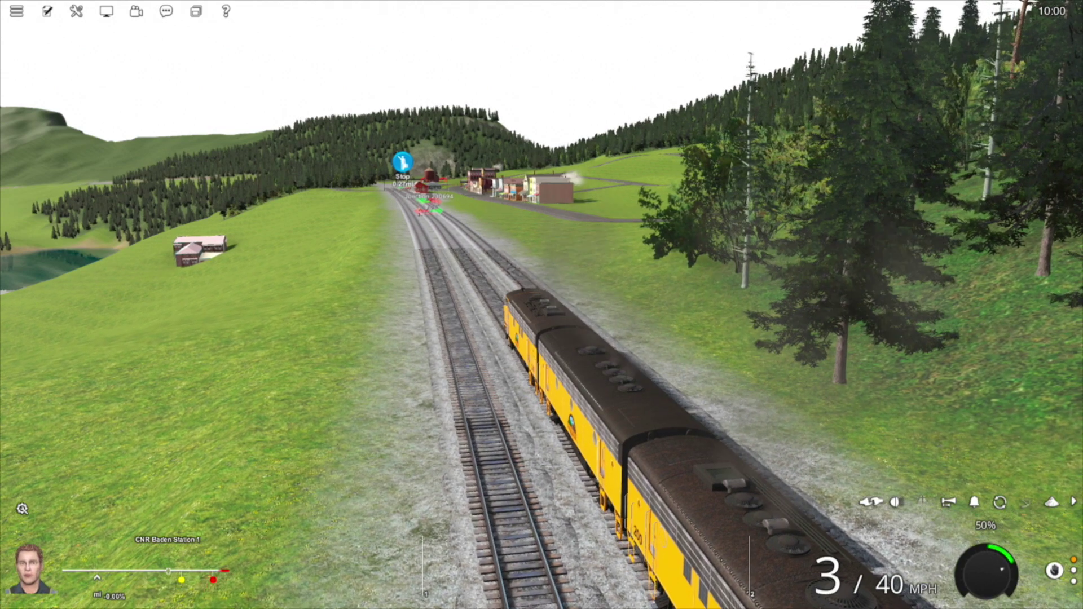
{"action": "key", "text": "w"}
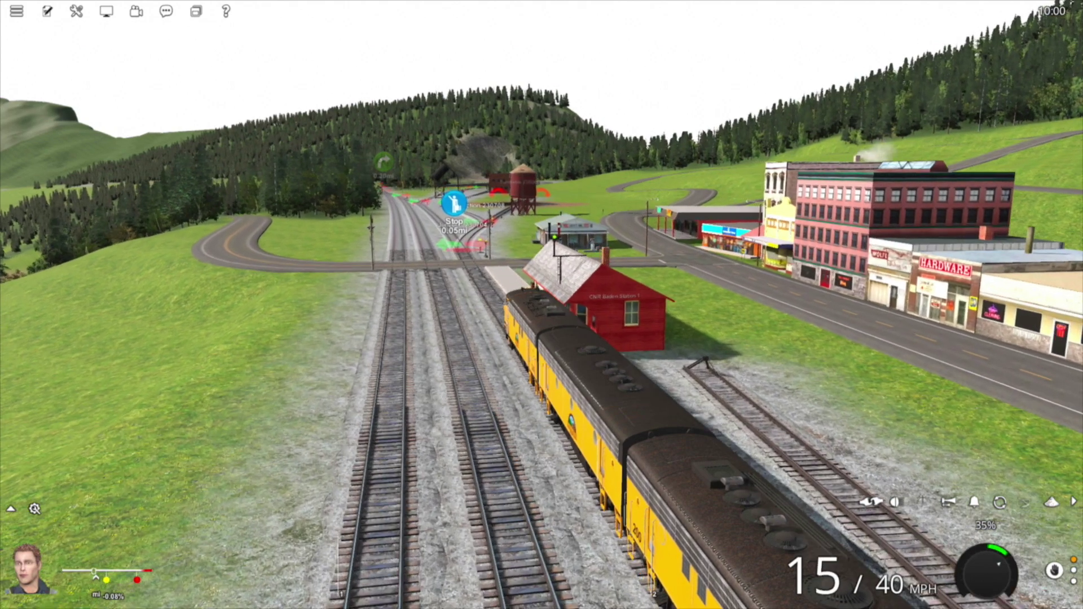
- Drive the train past the station platform and bring it to a halt at the passenger Stop point by Junction 230704
{"action": "key", "text": "Up"}
{"action": "key", "text": "Left"}
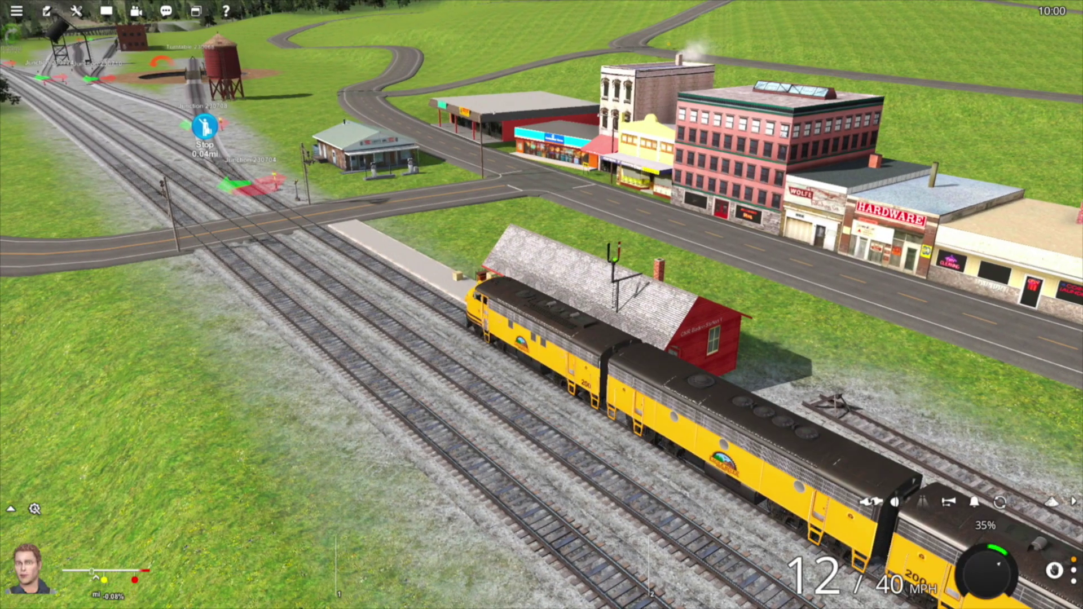
{"action": "key", "text": "w"}
{"action": "key", "text": "w"}
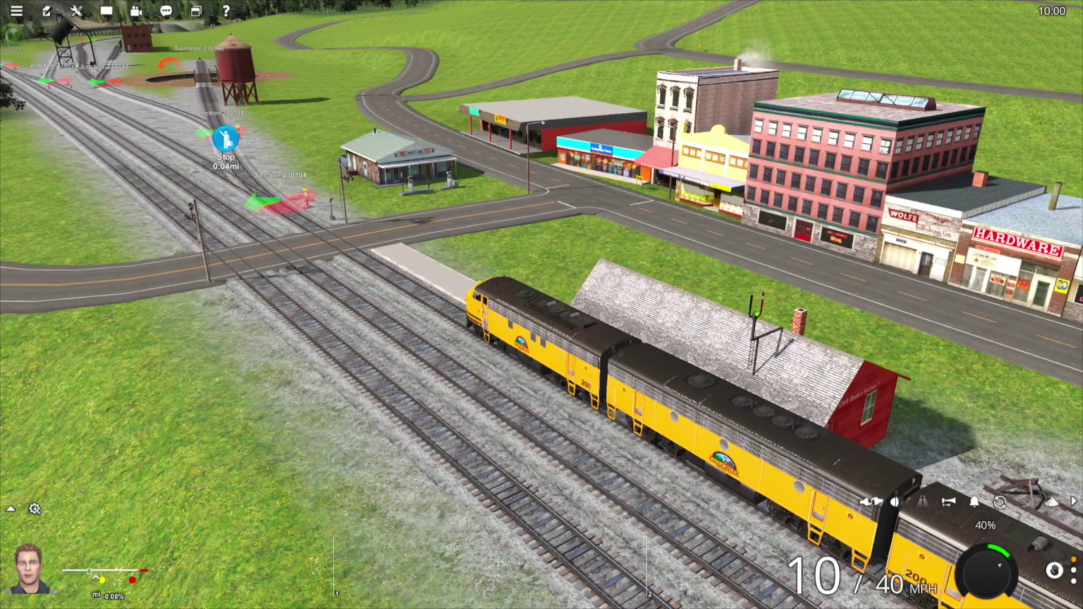
{"action": "key", "text": "Left"}
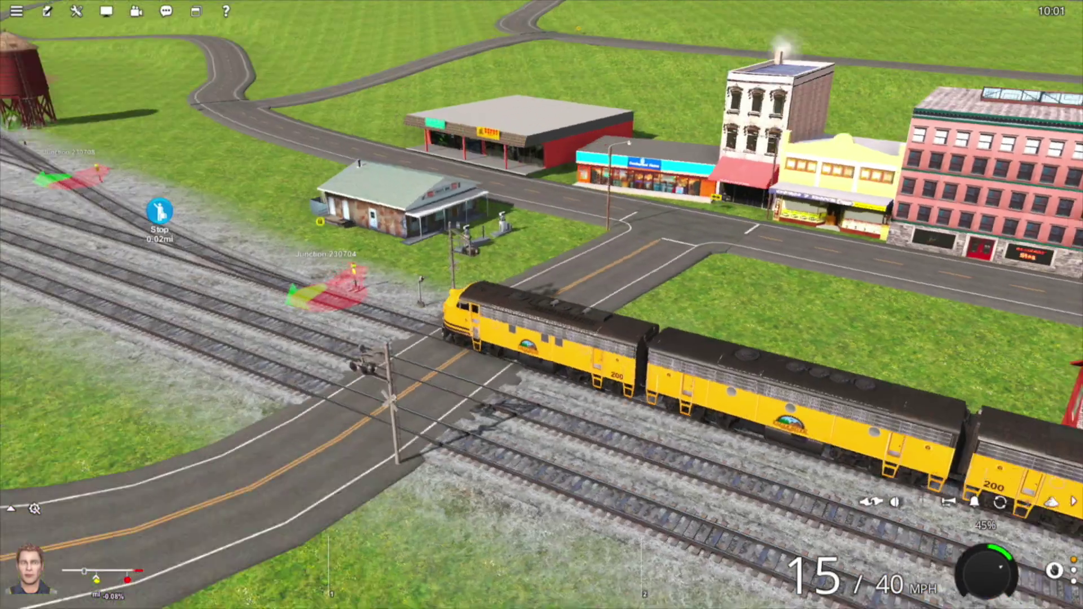
{"action": "key", "text": "x"}
{"action": "key", "text": "x"}
{"action": "key", "text": "x"}
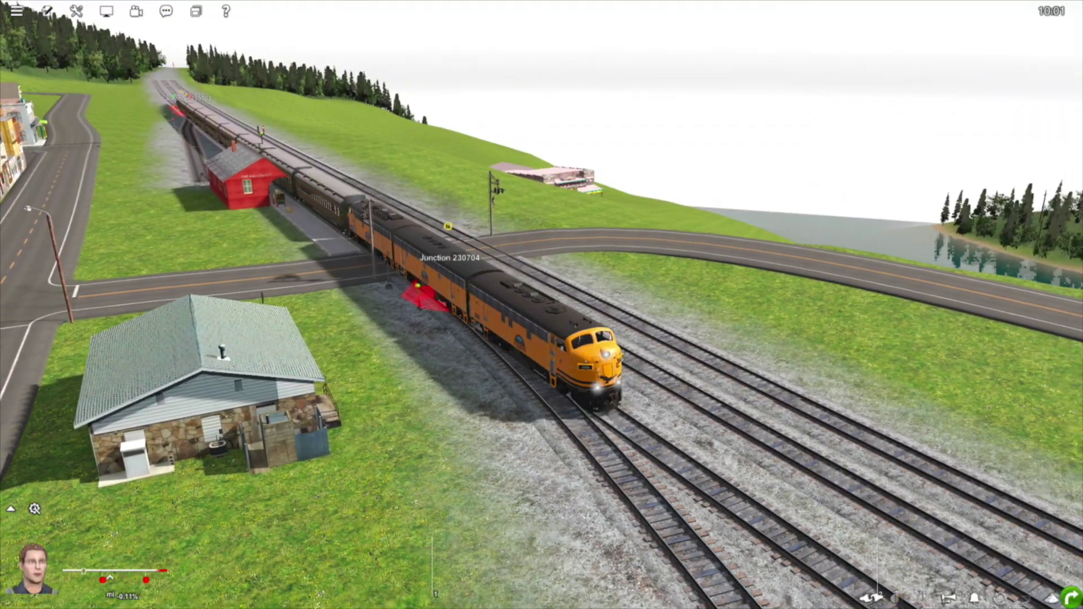
{"action": "key", "text": "Left"}
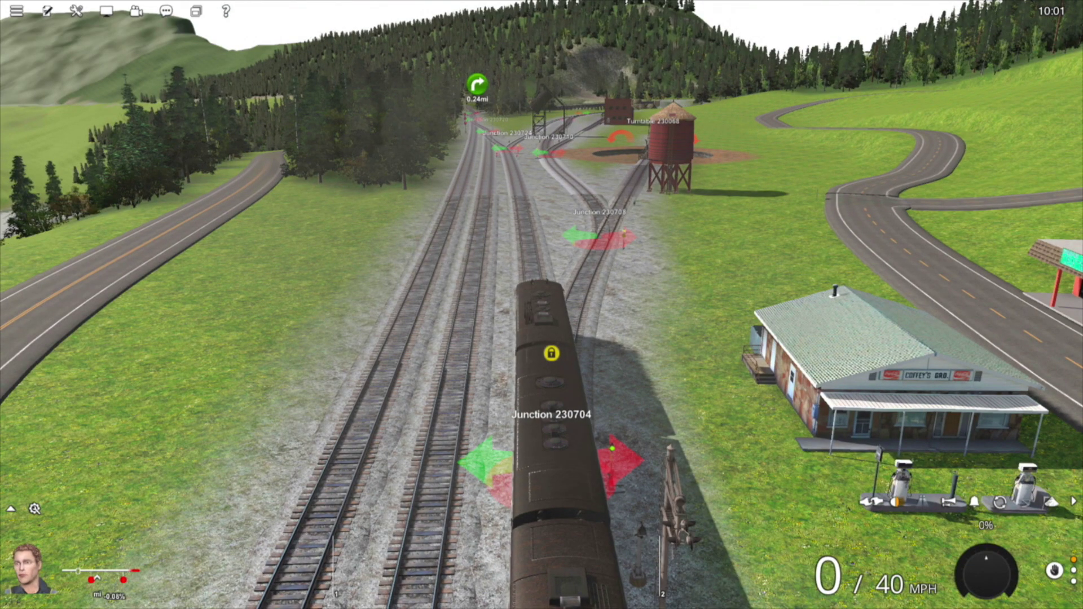
{"action": "key", "text": "Left"}
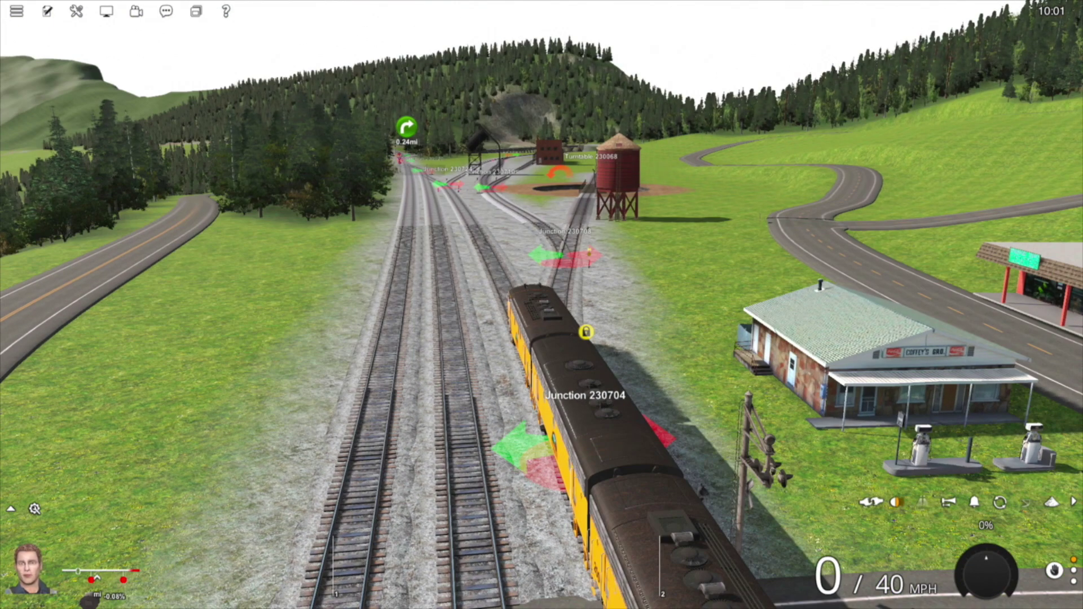
- Power the train away from the station stop toward the Proceed Right navigation point while checking its route through the junctions
{"action": "key", "text": "w"}
{"action": "key", "text": "Down"}
{"action": "key", "text": "Page_Up"}
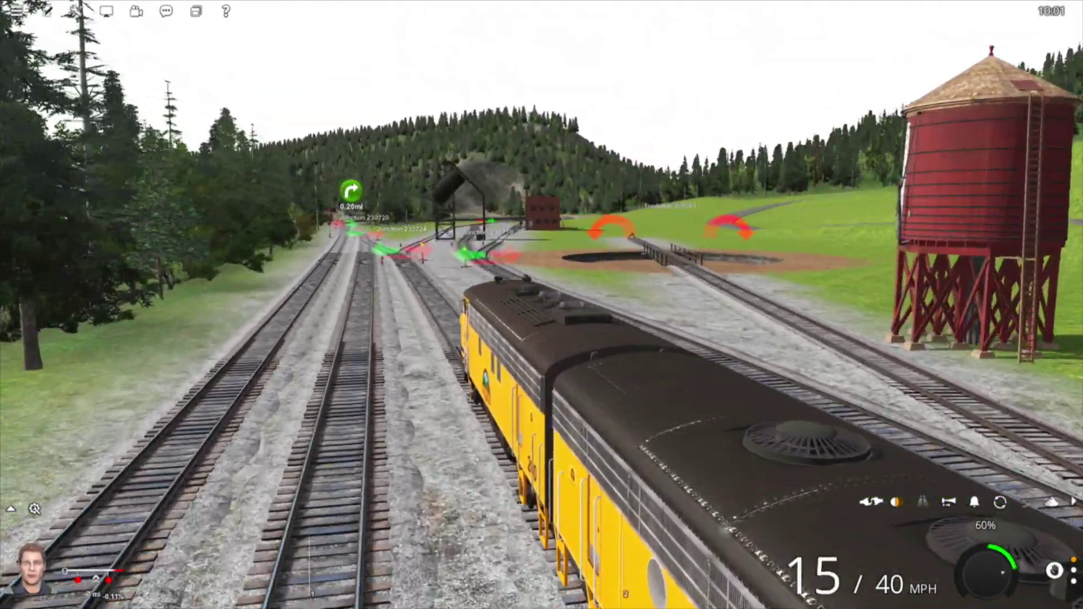
{"action": "key", "text": "Right"}
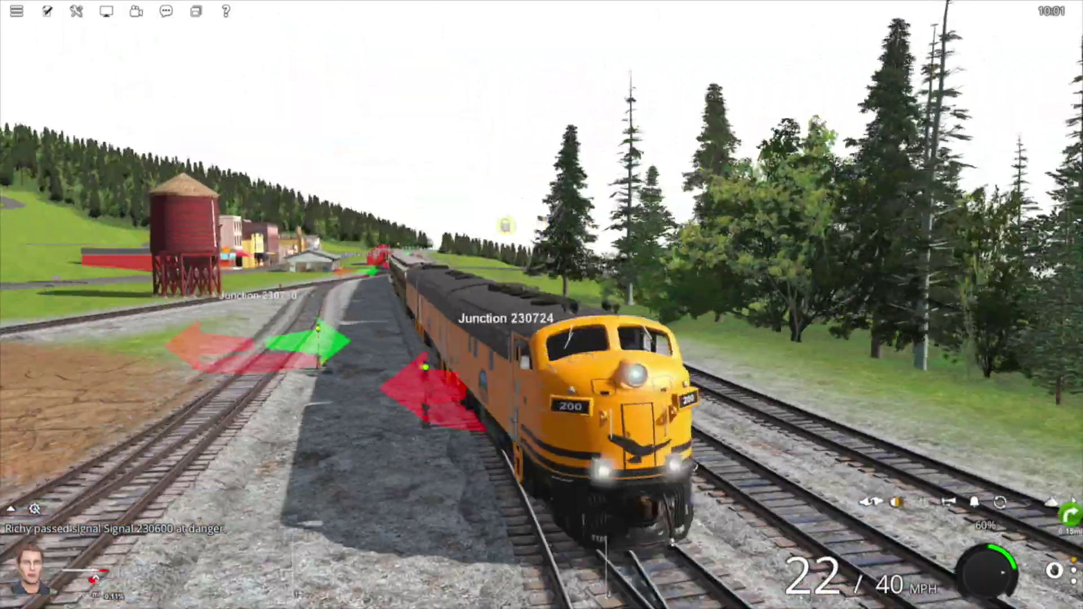
{"action": "key", "text": "Left"}
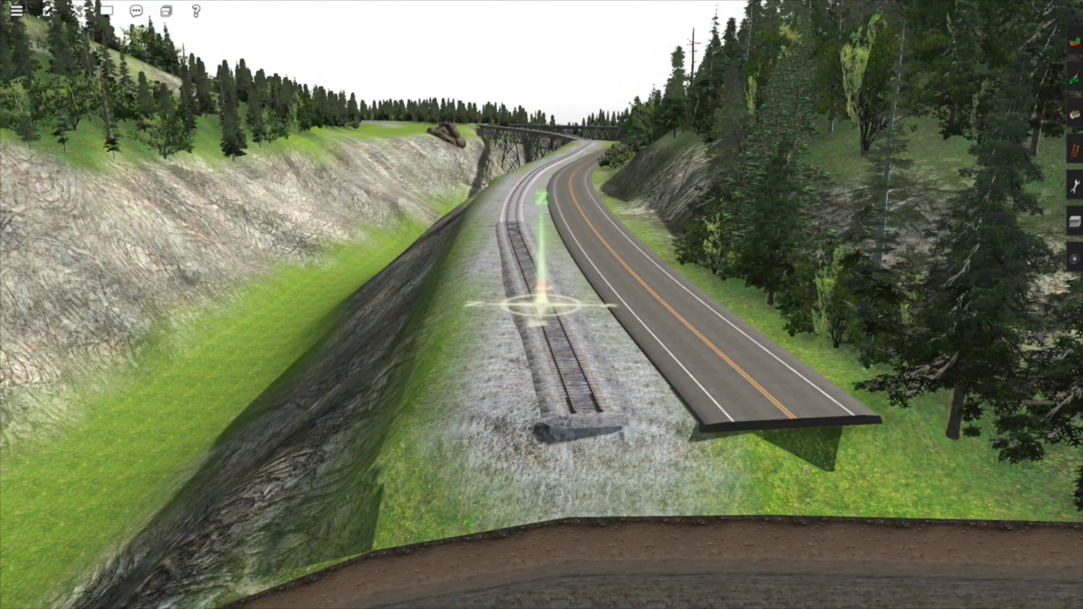
- Add a Wait on Navigation Point rule to the 01 - Fun Run session
{"action": "left_click", "coordinate": [46, 10]}
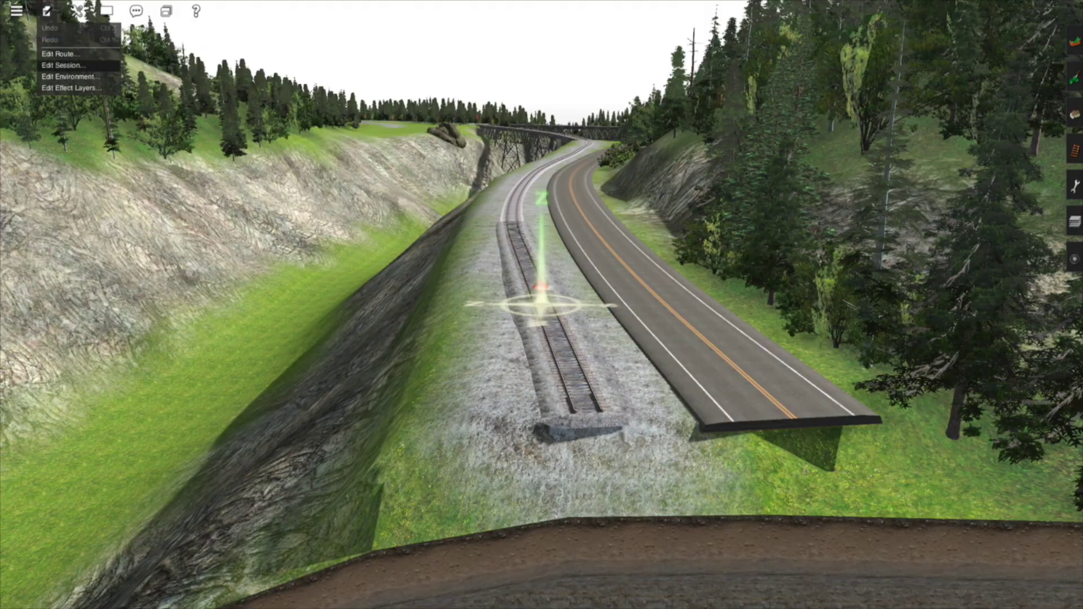
{"action": "left_click", "coordinate": [62, 65]}
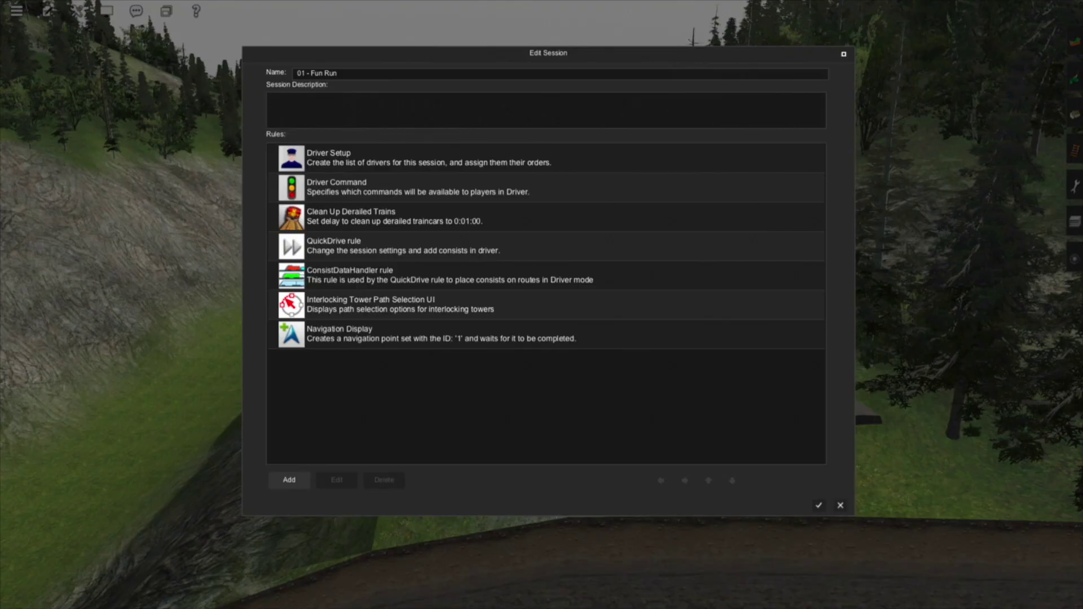
{"action": "left_click", "coordinate": [289, 480]}
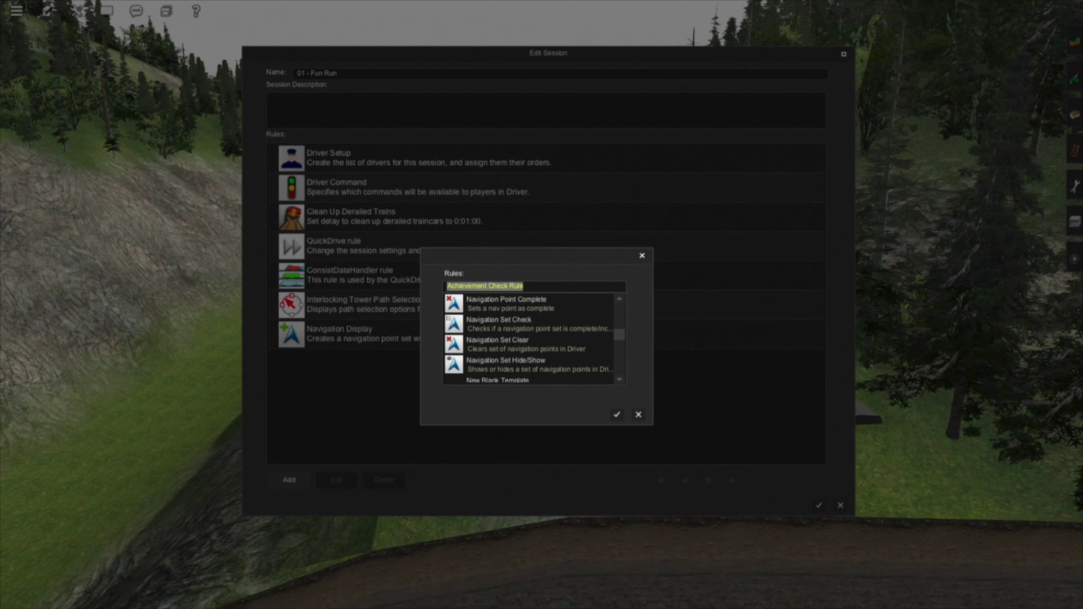
{"action": "left_click", "coordinate": [508, 324]}
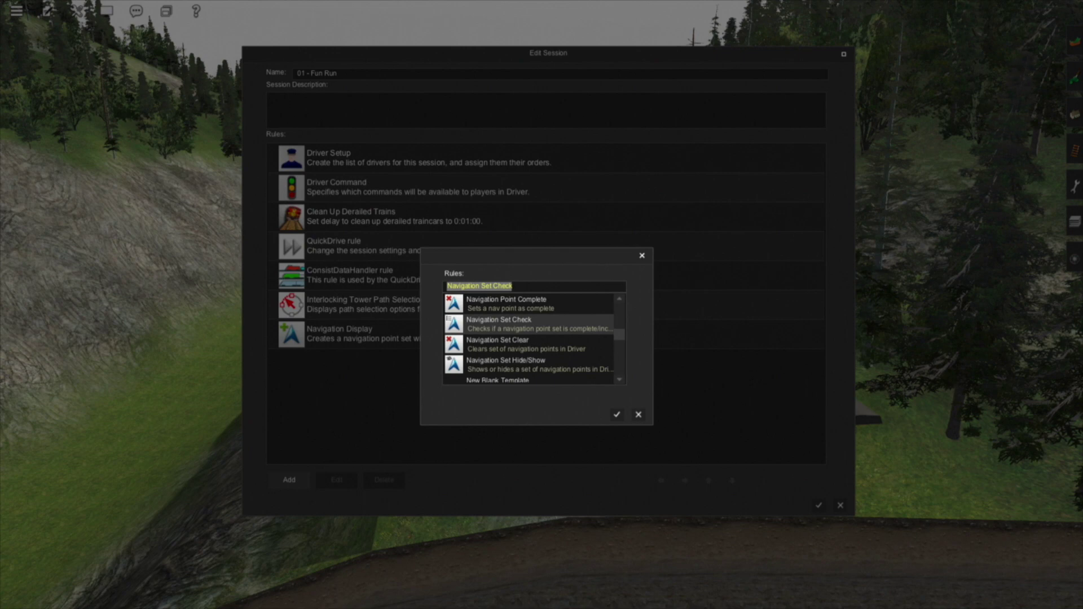
{"action": "scroll", "coordinate": [529, 339], "scroll_direction": "down", "scroll_amount": 5}
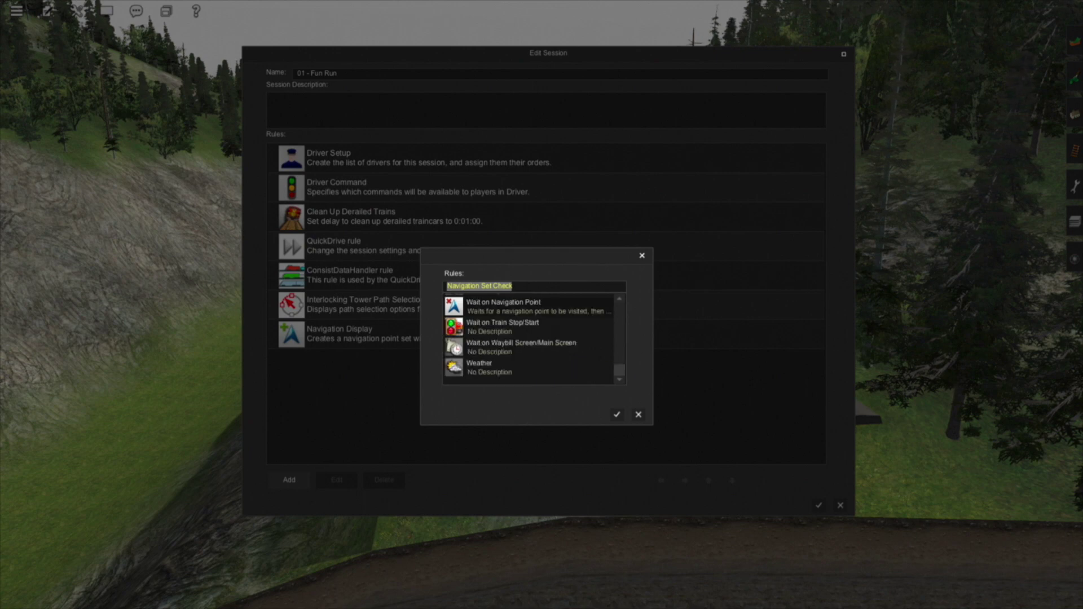
{"action": "left_click", "coordinate": [508, 307]}
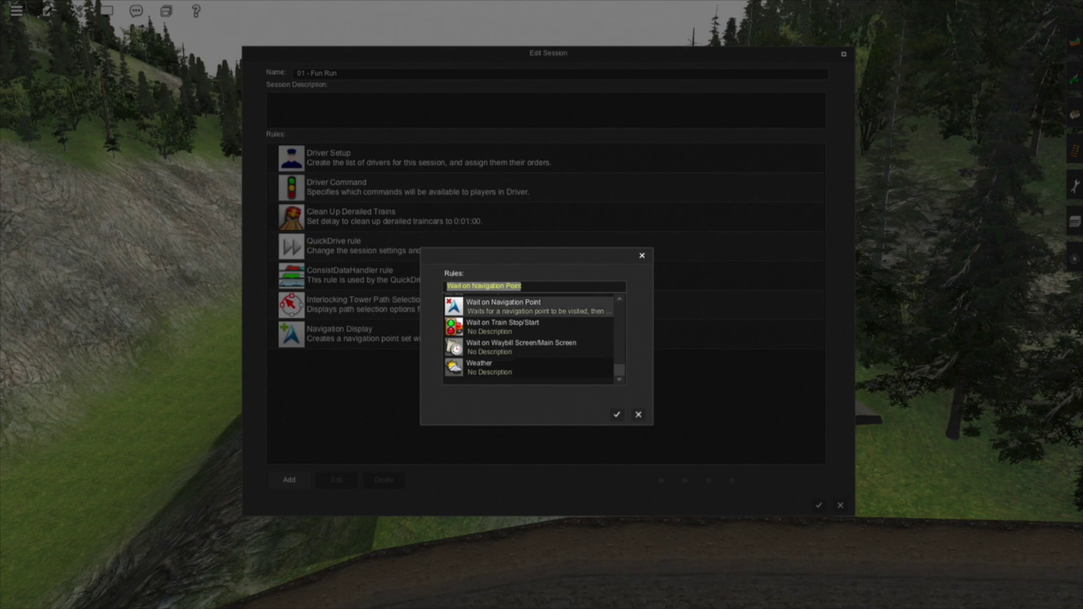
{"action": "left_click", "coordinate": [617, 415]}
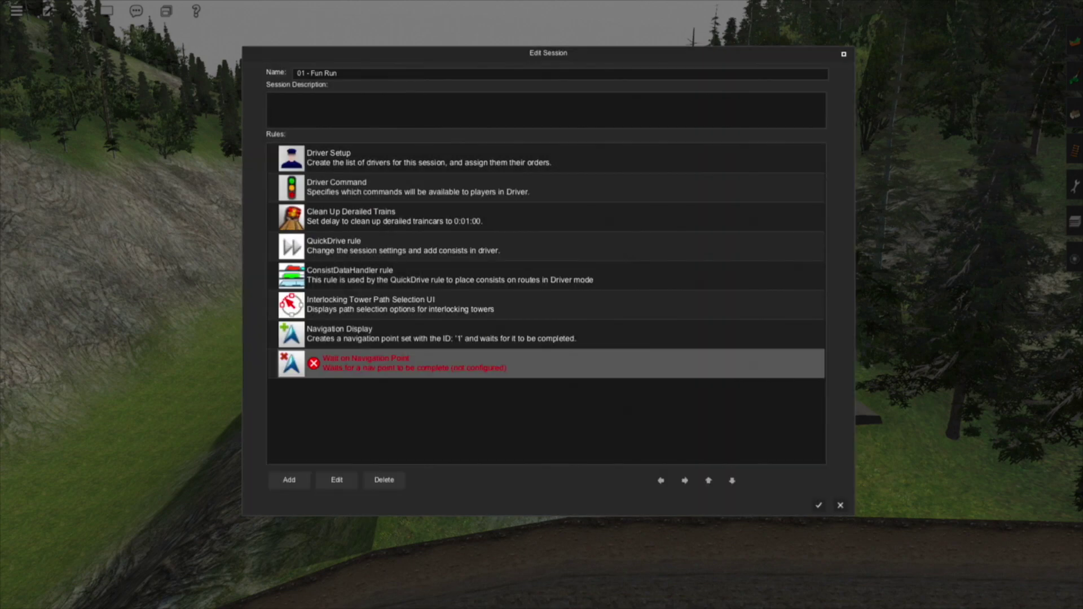
- Review the Wait on Navigation Point rule's unset fields and the Navigation Display rule's set ID and points, leaving both unchanged
{"action": "left_click", "coordinate": [337, 480]}
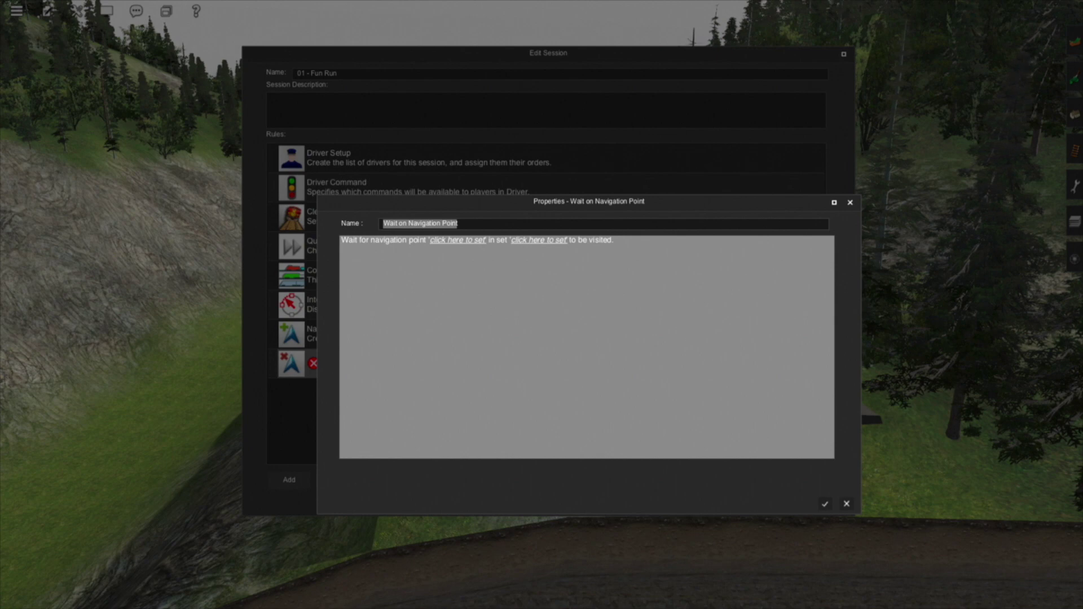
{"action": "key", "text": "Escape"}
{"action": "left_click", "coordinate": [395, 334]}
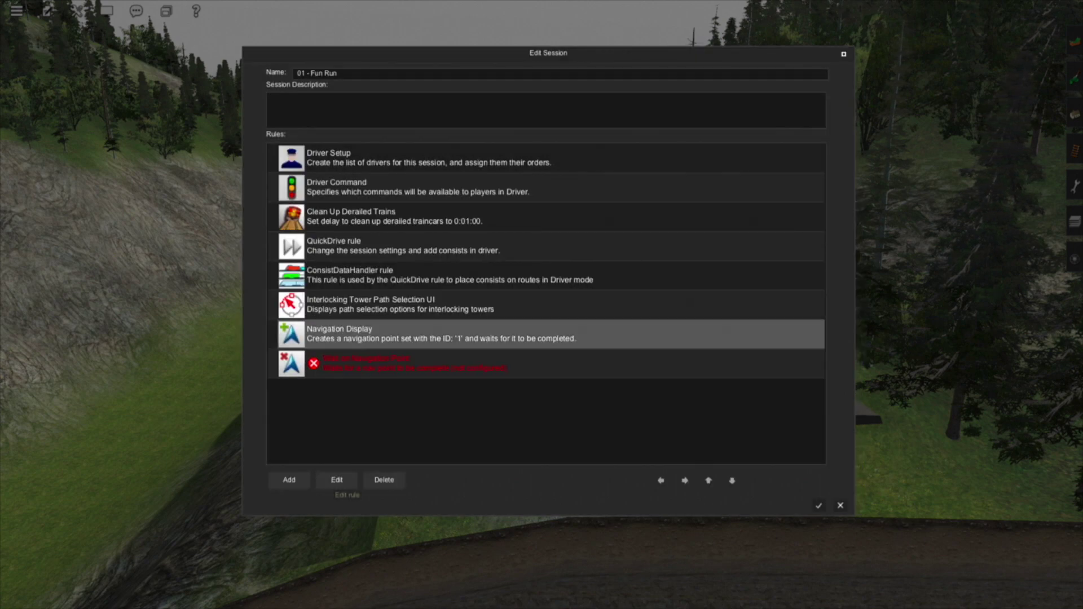
{"action": "left_click", "coordinate": [337, 481]}
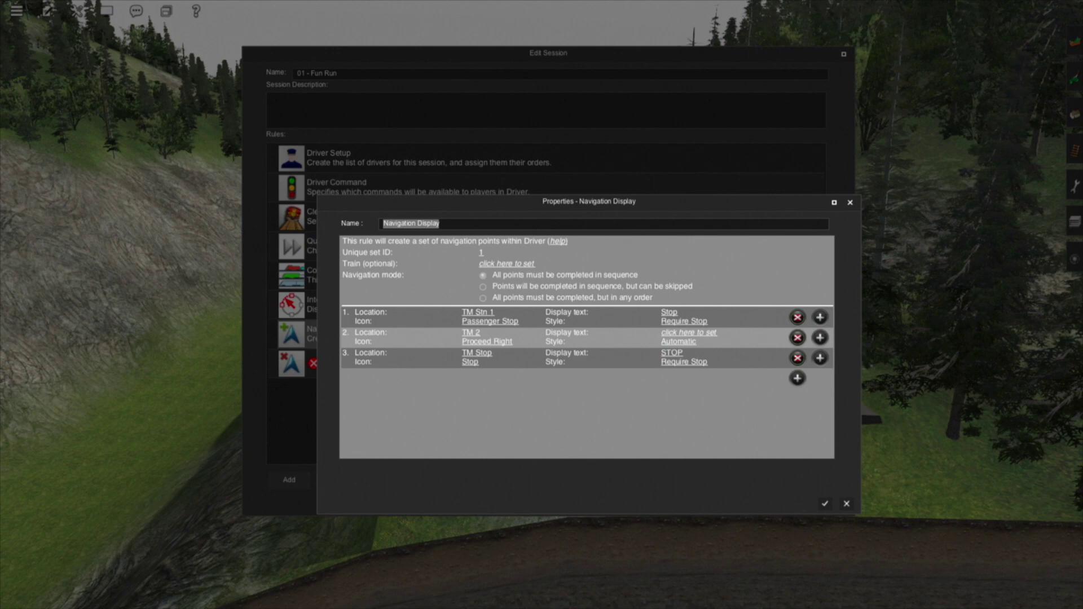
{"action": "key", "text": "Escape"}
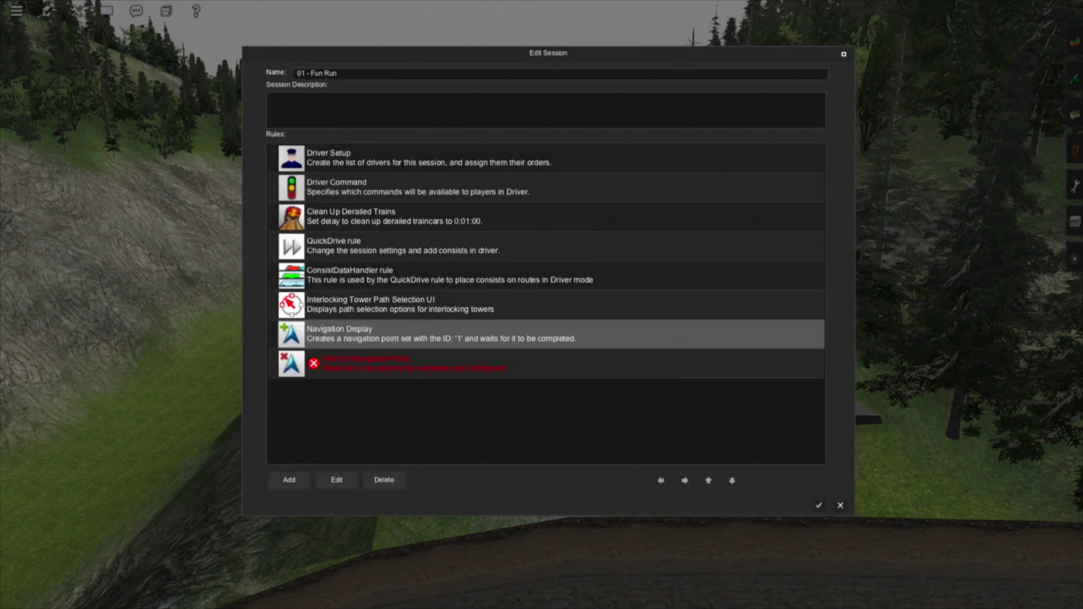
- Set the Wait on Navigation Point rule to wait for navigation point 3 in set 1
{"action": "left_click", "coordinate": [395, 364]}
{"action": "left_click", "coordinate": [337, 481]}
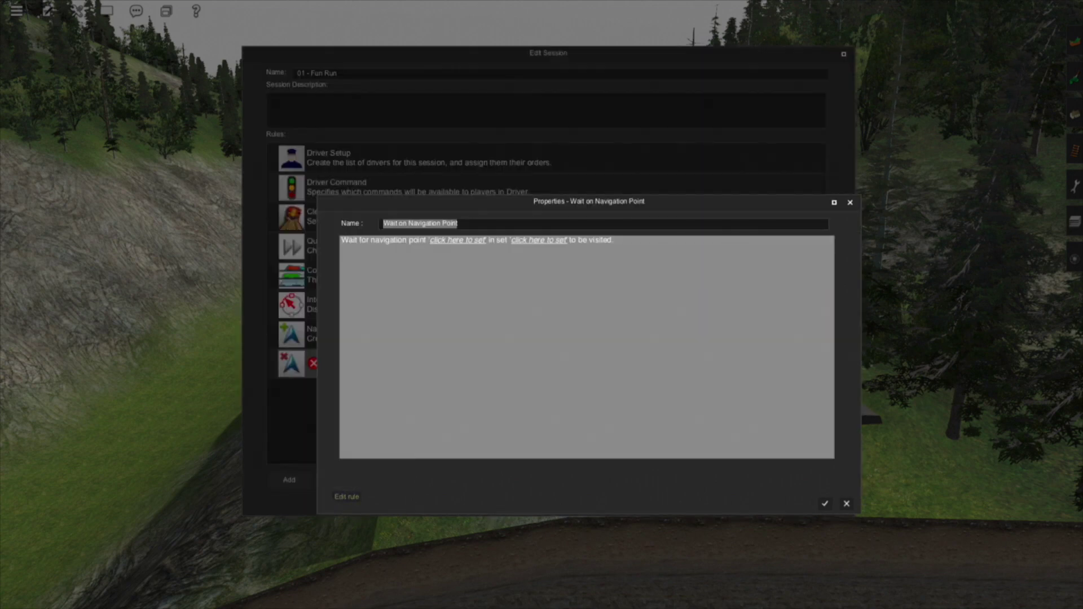
{"action": "left_click", "coordinate": [457, 241]}
{"action": "type", "text": "3"}
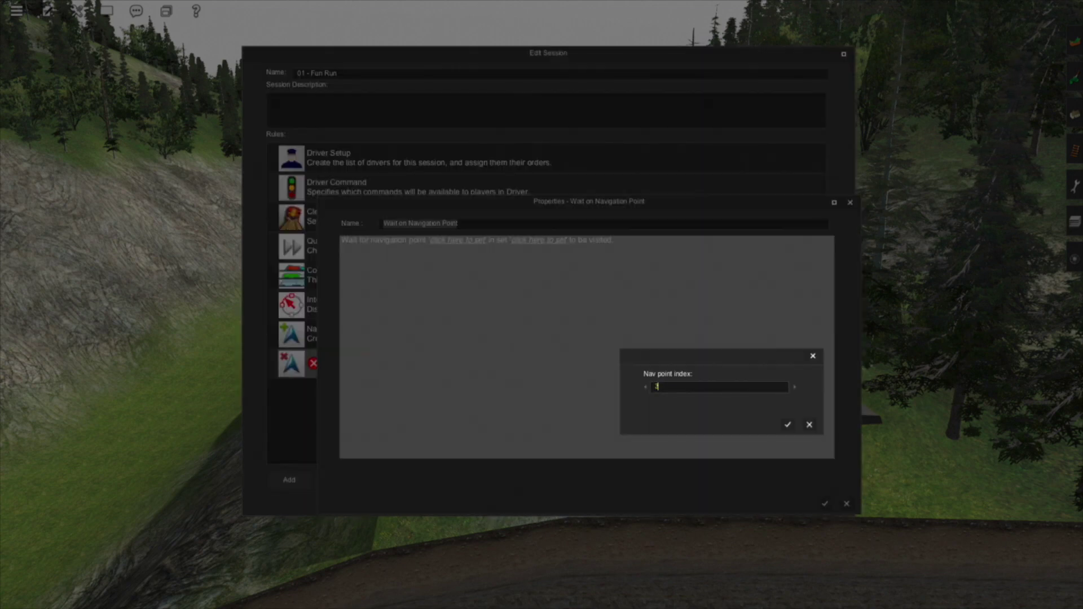
{"action": "key", "text": "Return"}
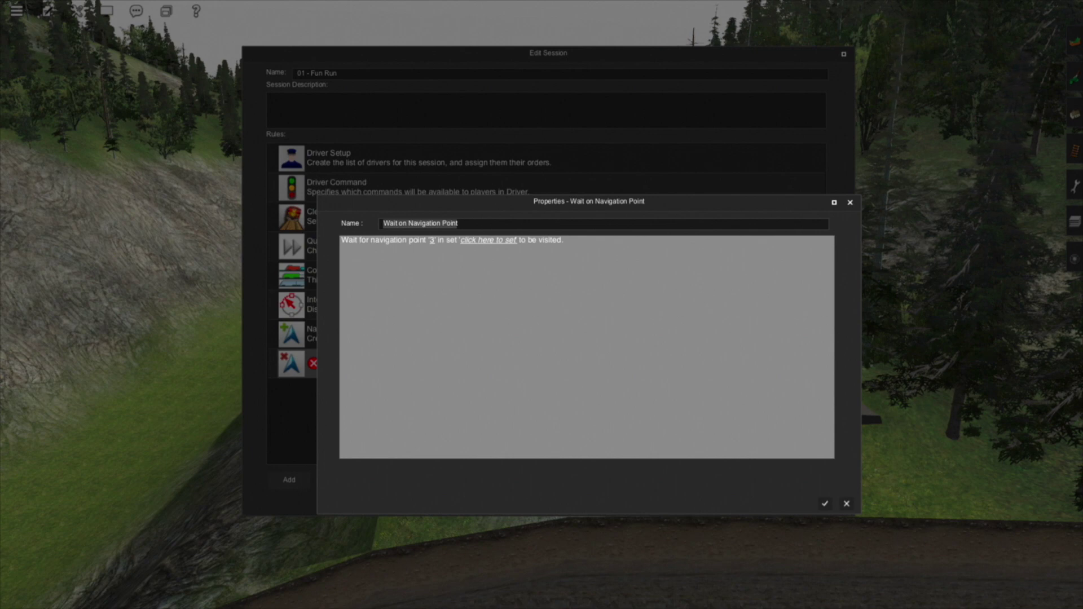
{"action": "left_click", "coordinate": [488, 241]}
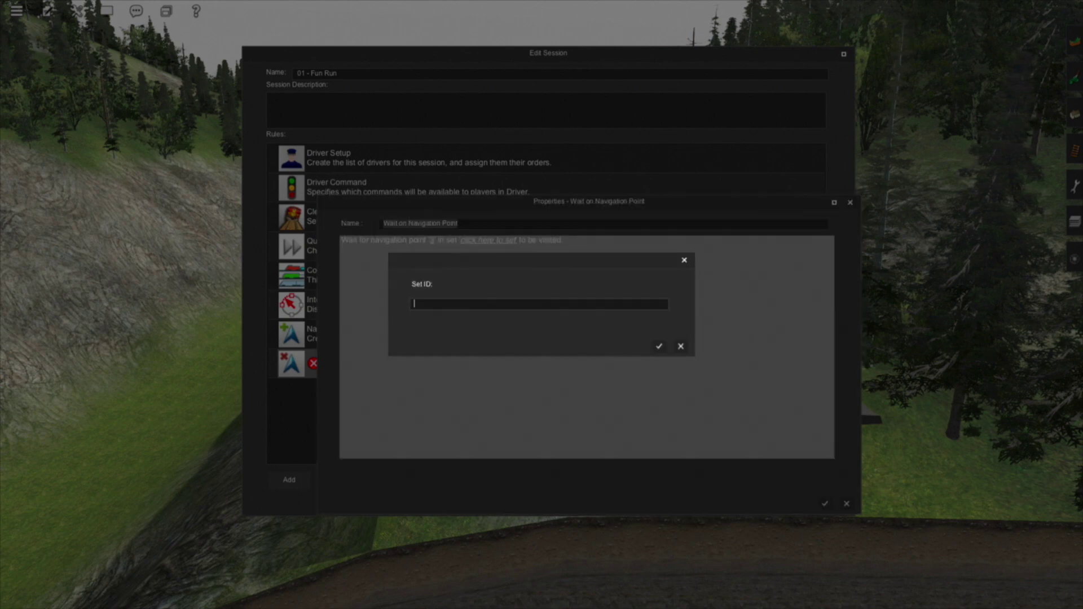
{"action": "key", "text": "Return"}
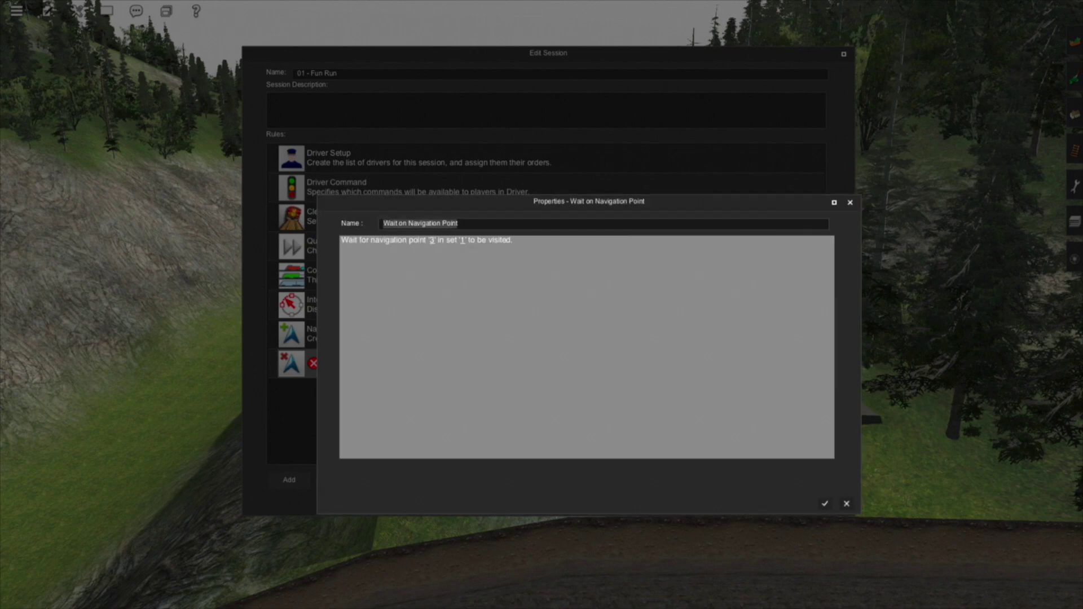
{"action": "key", "text": "Return"}
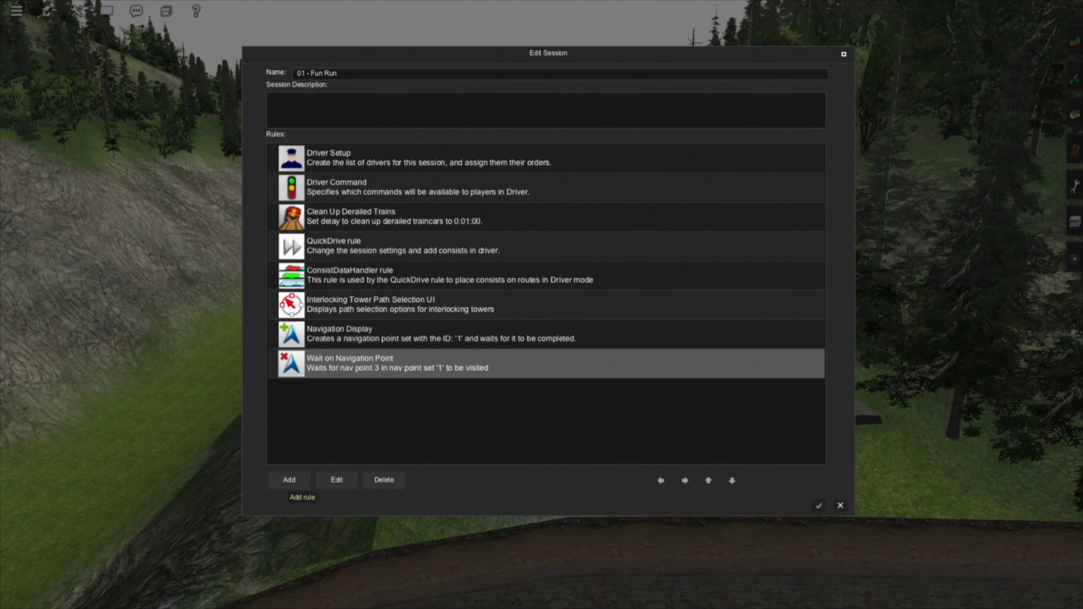
- Add an End Session rule and nest it as a child of the Wait on Navigation Point rule
{"action": "left_click", "coordinate": [289, 481]}
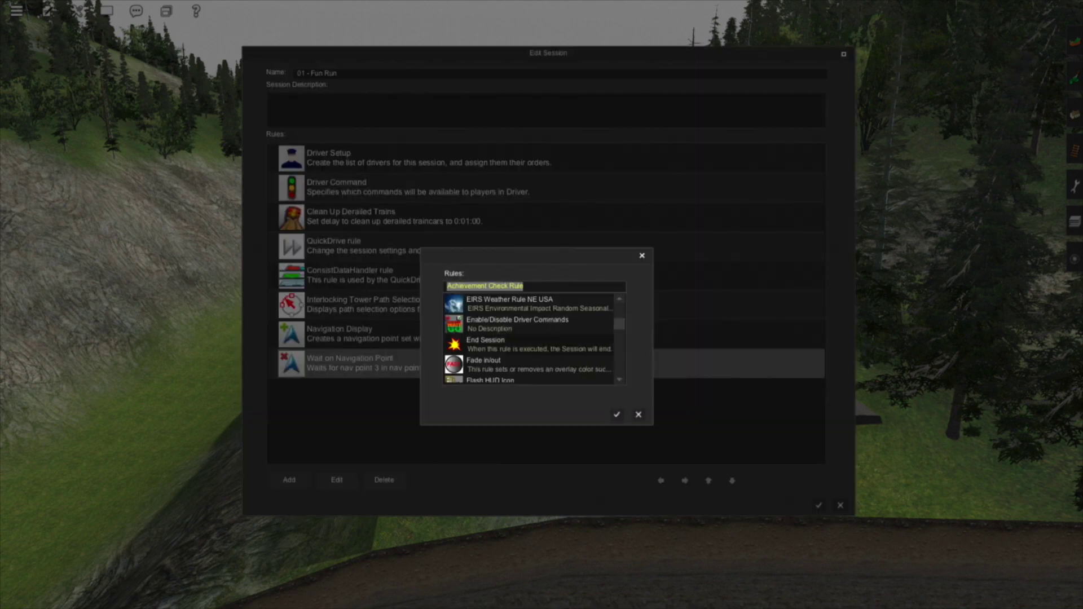
{"action": "left_click", "coordinate": [511, 345]}
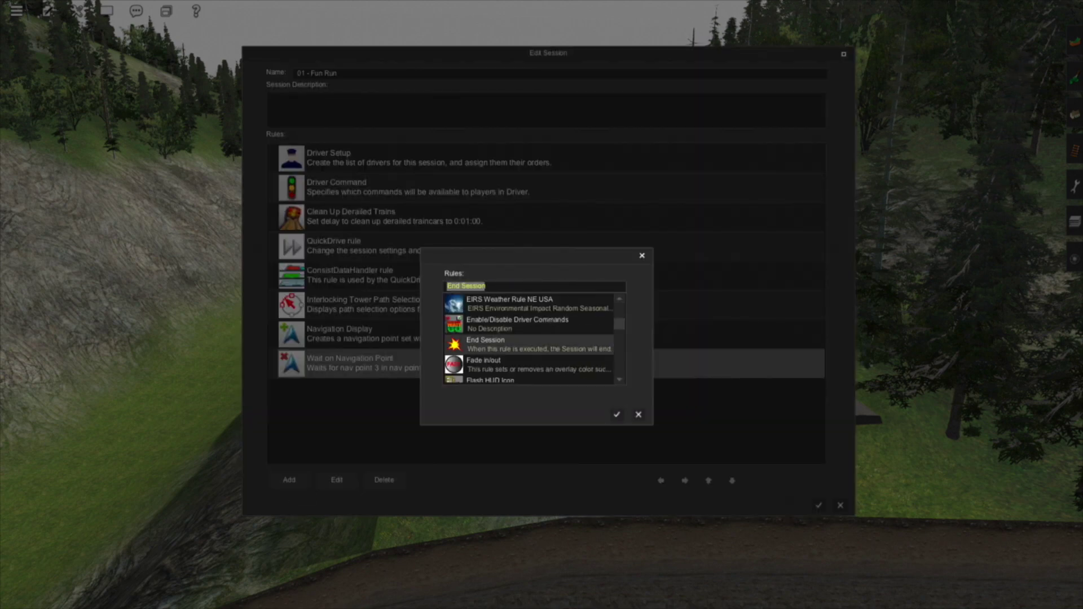
{"action": "left_click", "coordinate": [617, 415]}
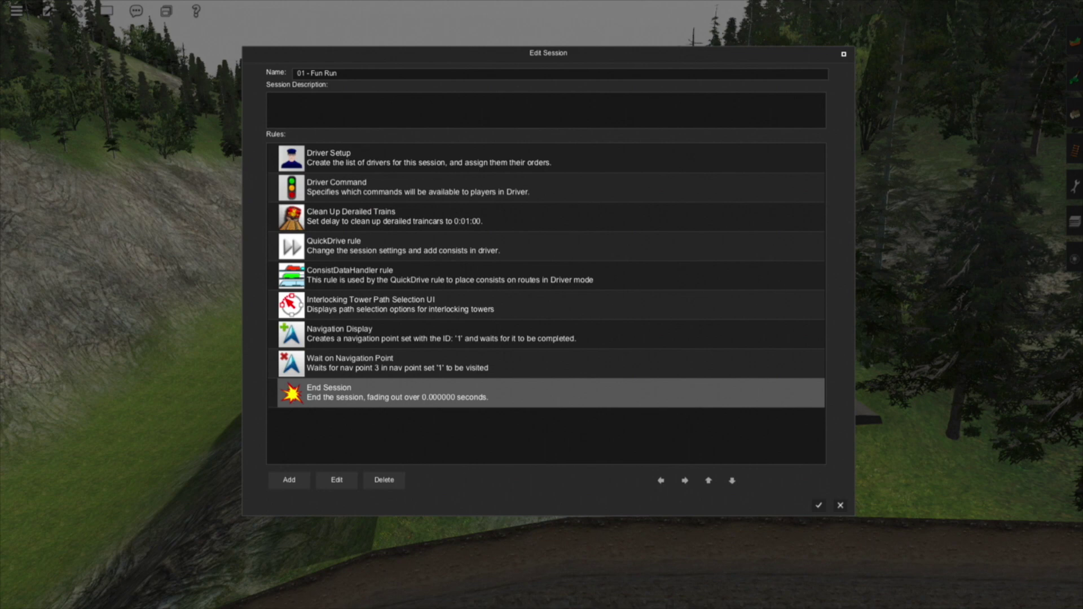
{"action": "left_click", "coordinate": [397, 364]}
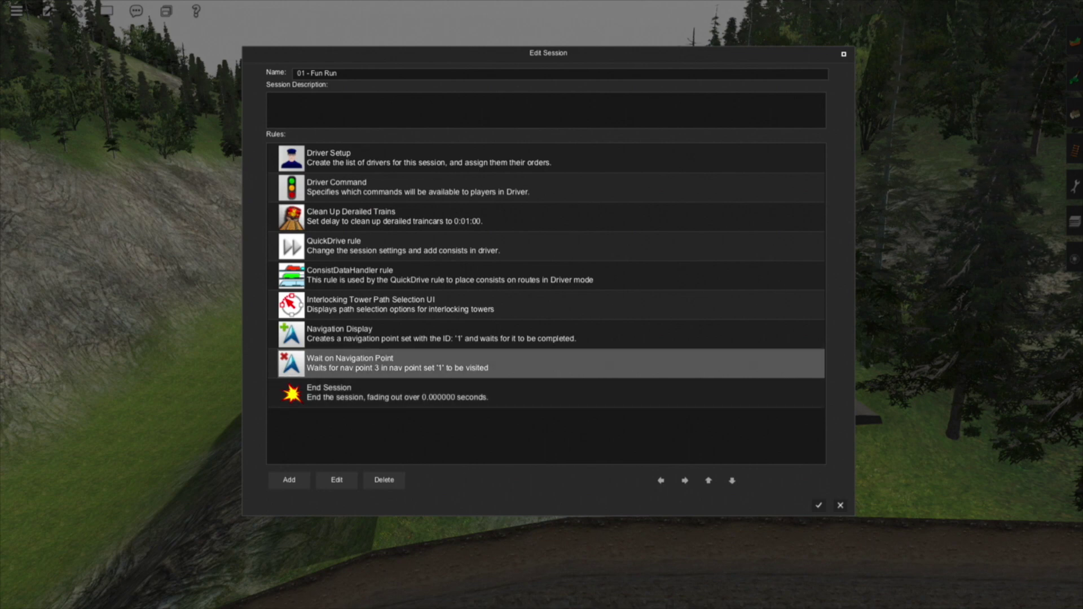
{"action": "left_click", "coordinate": [397, 393]}
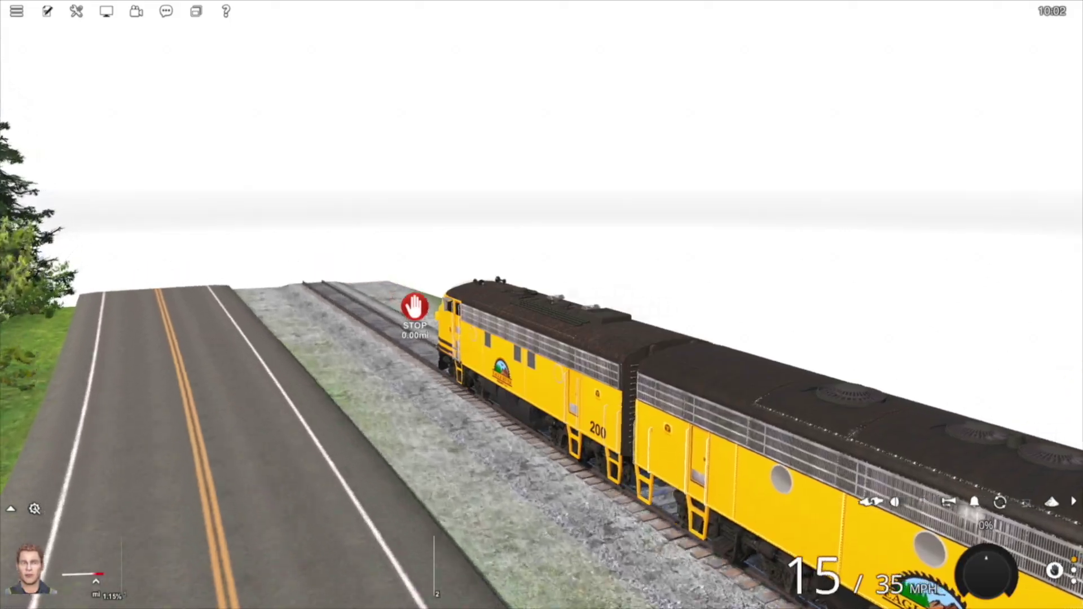
- Look around the train as it reaches the final Stop navigation point in the test drive
{"action": "key", "text": "Right"}
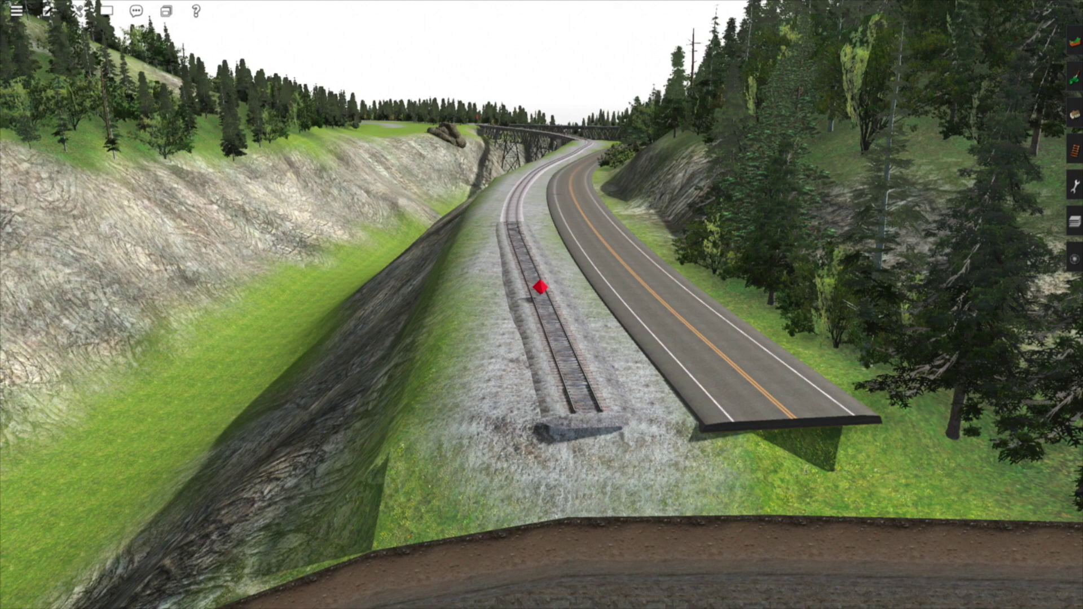
- Reopen the session's rules and examine the Driver Setup rule's driver owner options and available driver orders, then discard any changes
{"action": "left_click", "coordinate": [47, 10]}
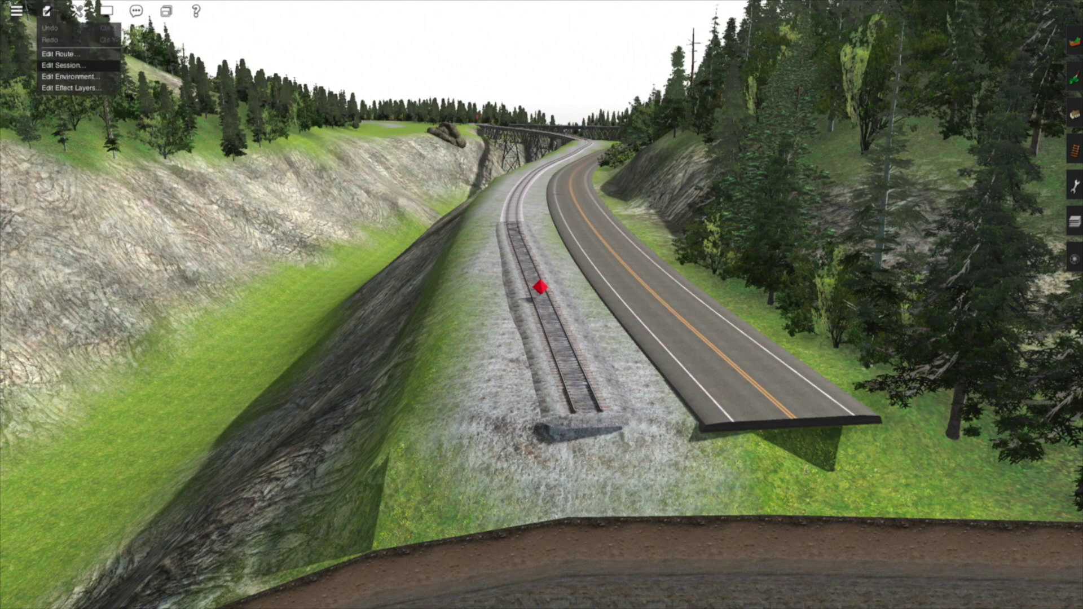
{"action": "left_click", "coordinate": [63, 65]}
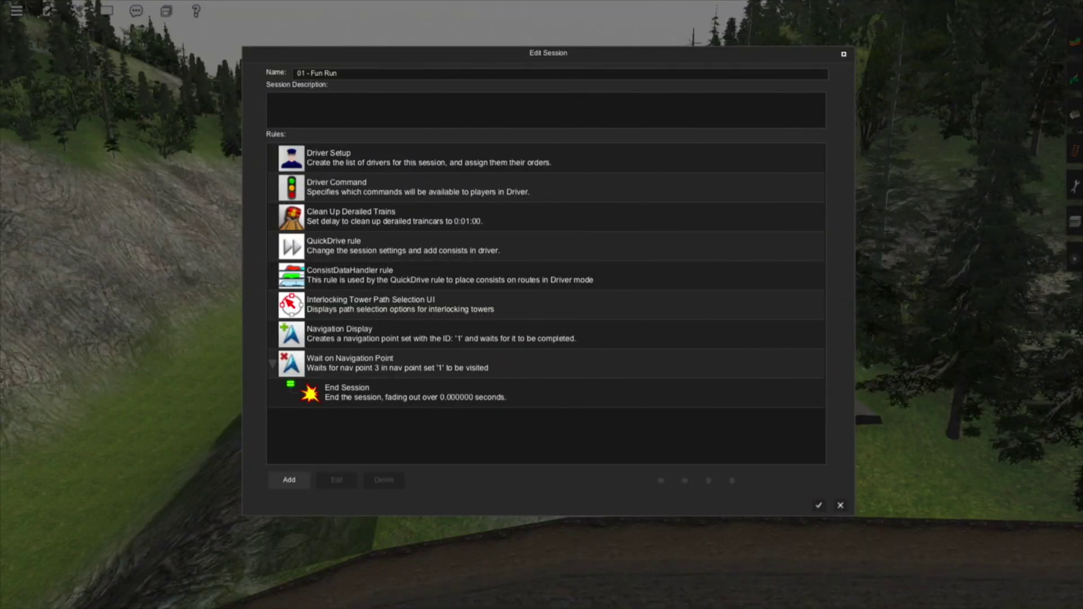
{"action": "left_click", "coordinate": [429, 158]}
{"action": "left_click", "coordinate": [337, 479]}
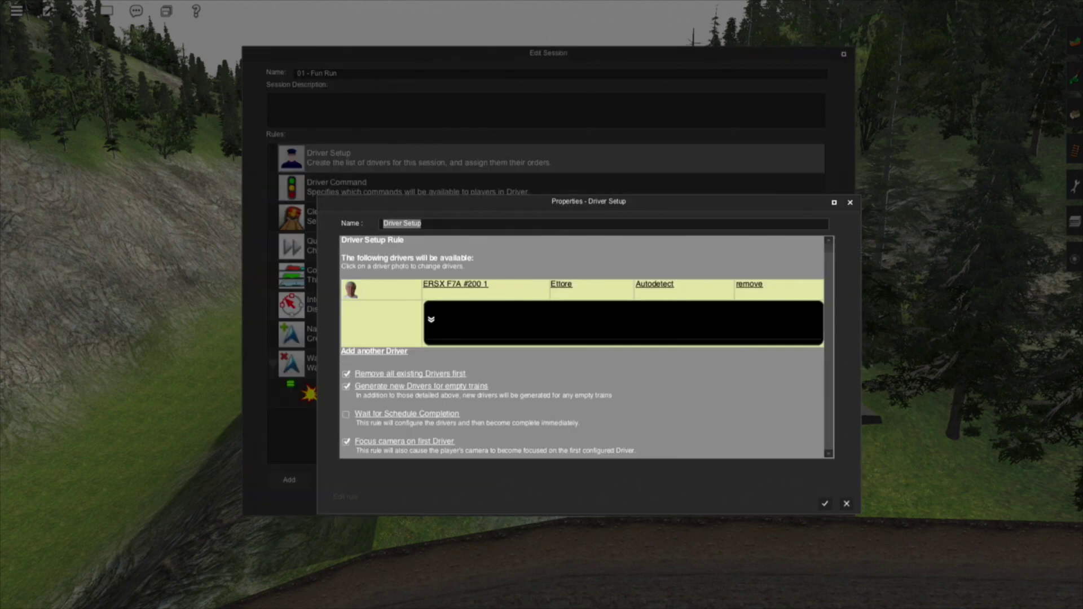
{"action": "scroll", "coordinate": [582, 347], "scroll_direction": "down", "scroll_amount": 1}
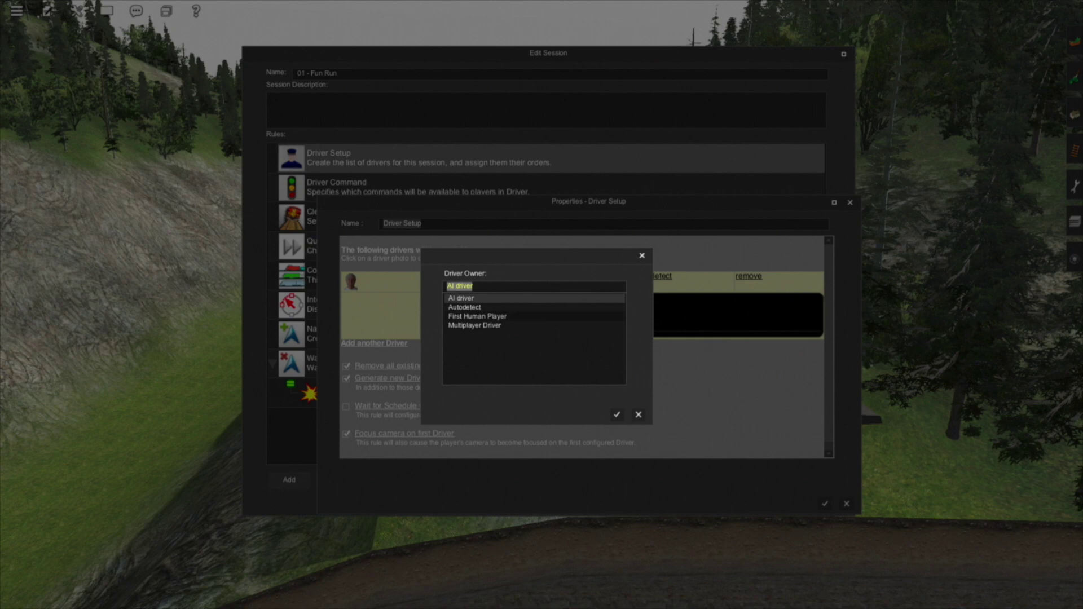
{"action": "left_click", "coordinate": [478, 317]}
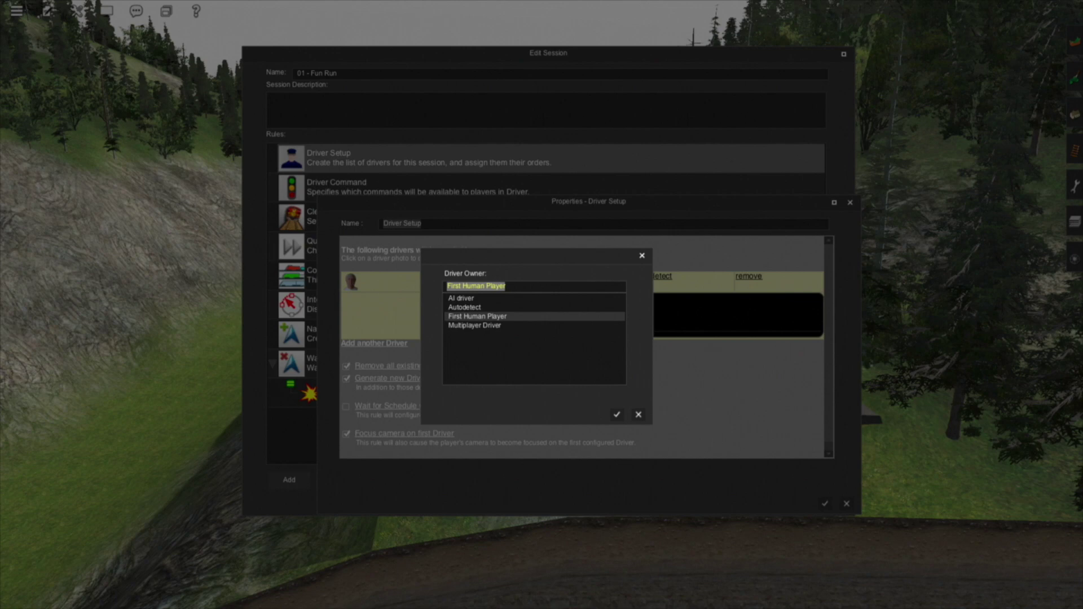
{"action": "left_click", "coordinate": [474, 325]}
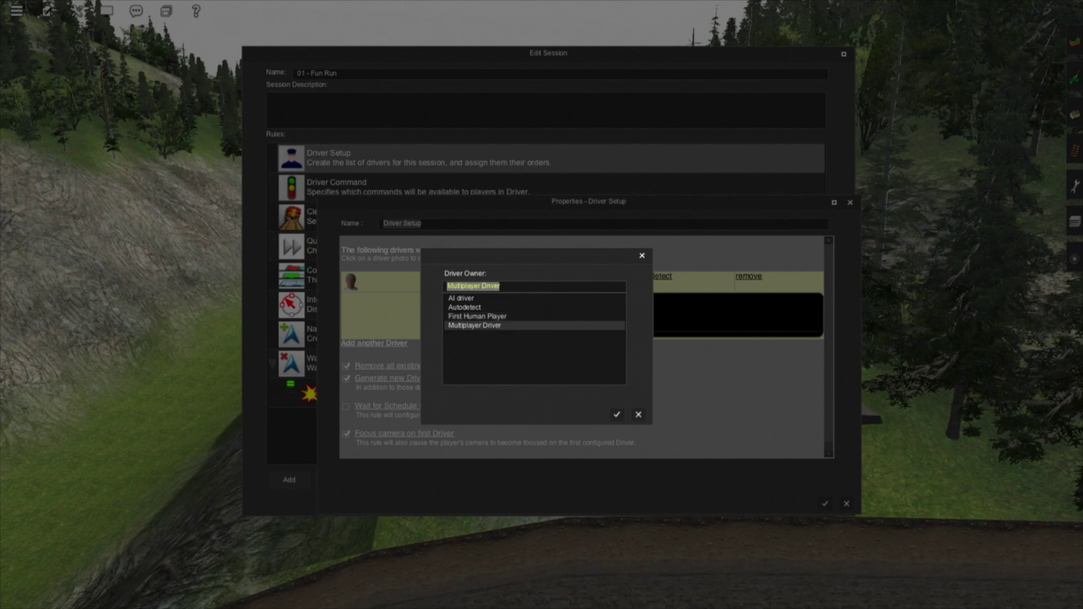
{"action": "key", "text": "Escape"}
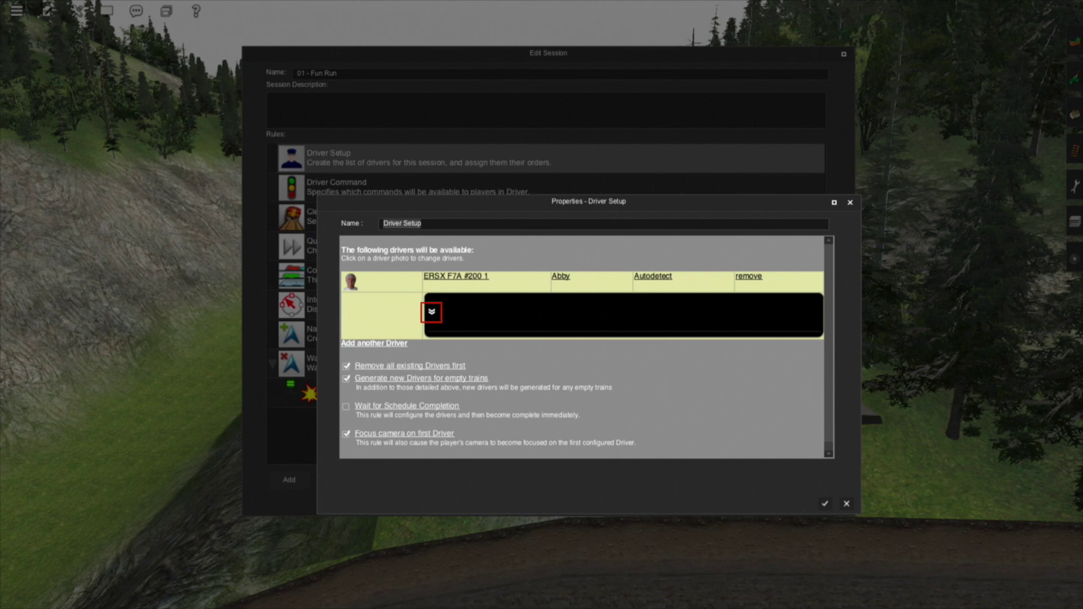
{"action": "left_click", "coordinate": [432, 312]}
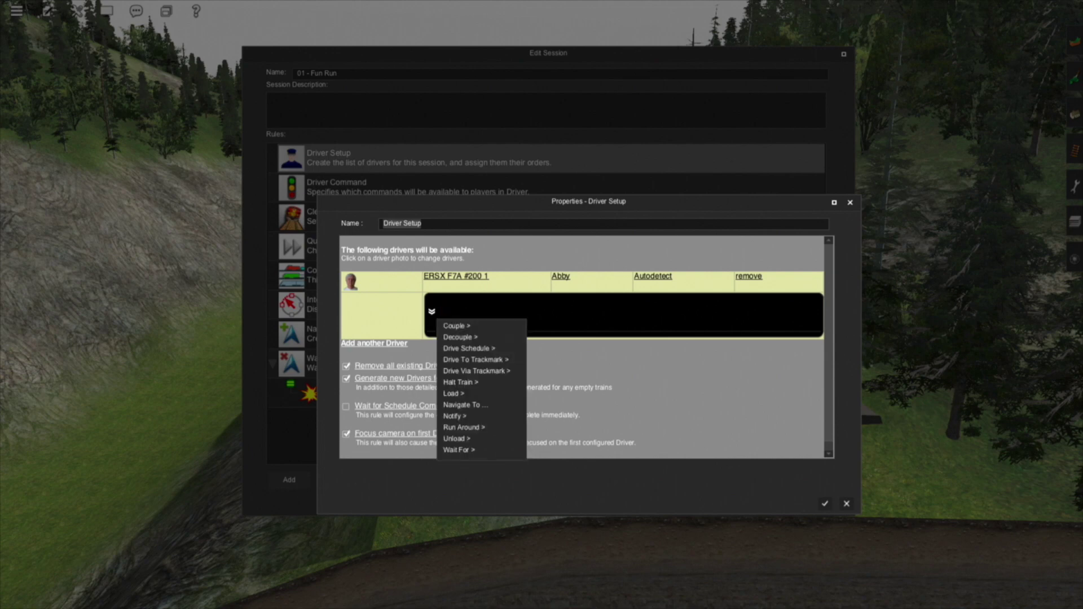
{"action": "mouse_move", "coordinate": [476, 371]}
{"action": "left_click", "coordinate": [846, 504]}
- Examine which commands the Driver Command rule makes available in Driver, then close it without changes
{"action": "left_click", "coordinate": [418, 188]}
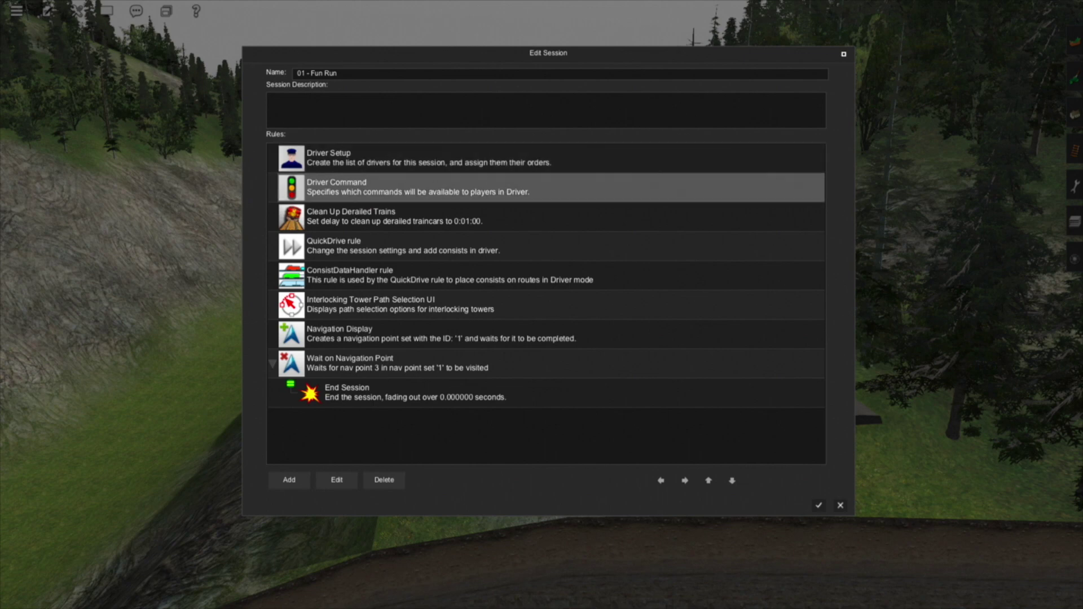
{"action": "left_click", "coordinate": [337, 480]}
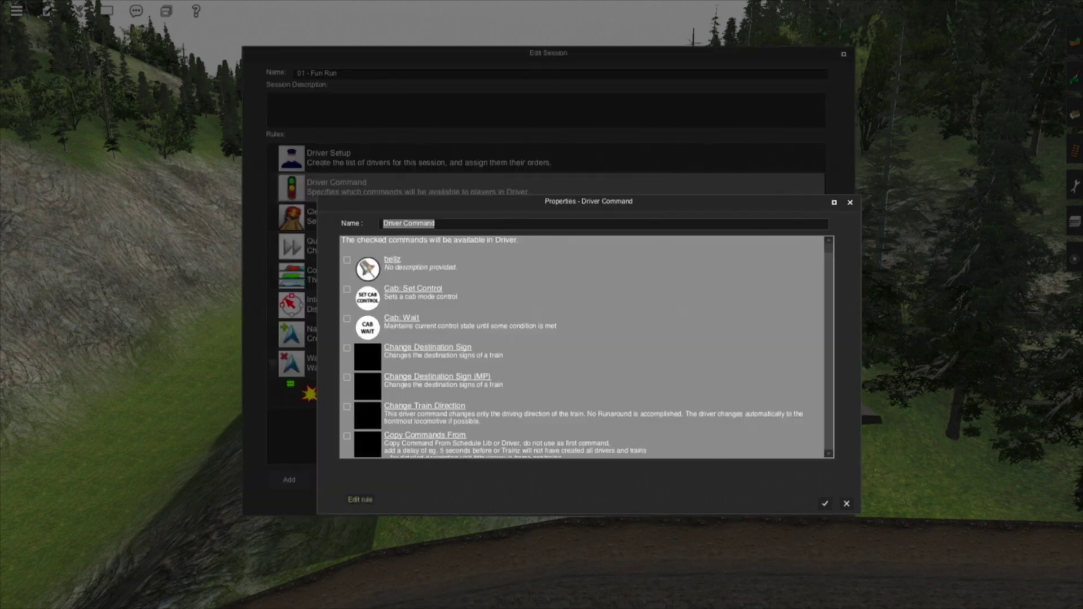
{"action": "scroll", "coordinate": [573, 347], "scroll_direction": "down", "scroll_amount": 10}
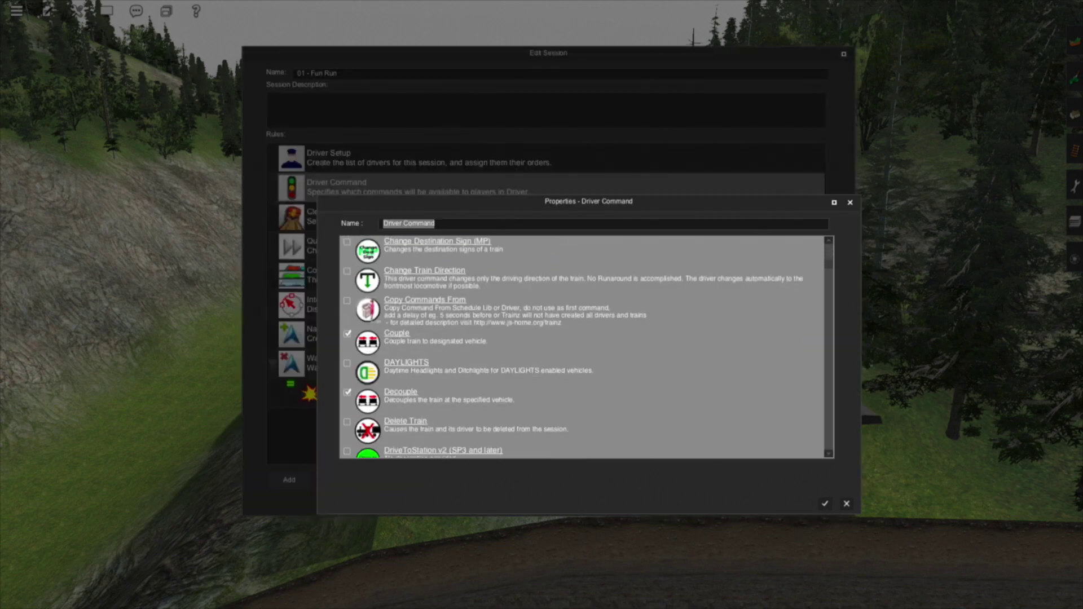
{"action": "scroll", "coordinate": [573, 347], "scroll_direction": "down", "scroll_amount": 5}
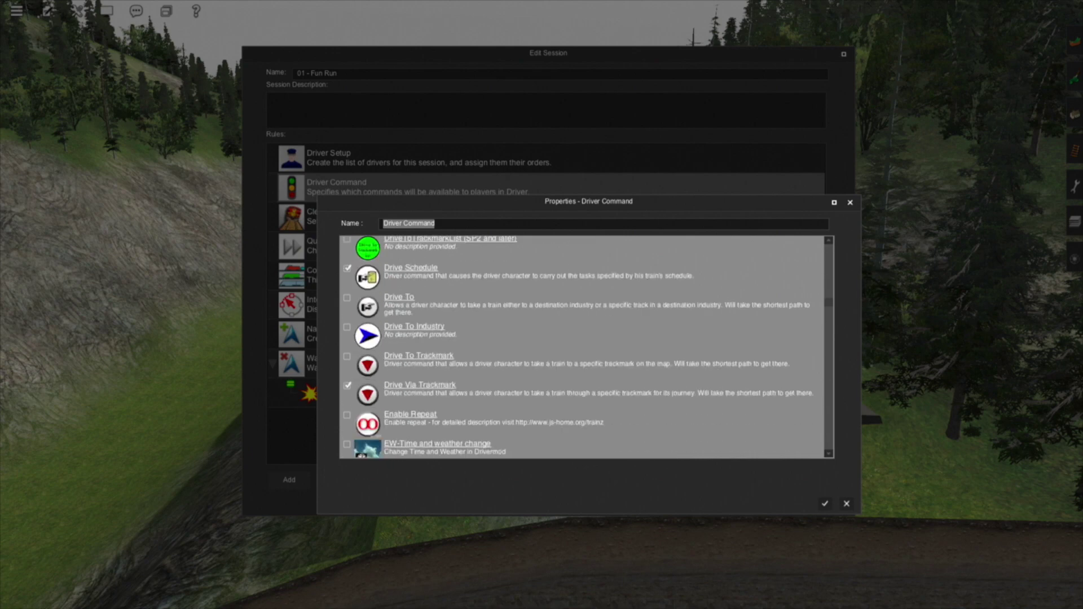
{"action": "scroll", "coordinate": [587, 347], "scroll_direction": "down", "scroll_amount": 8}
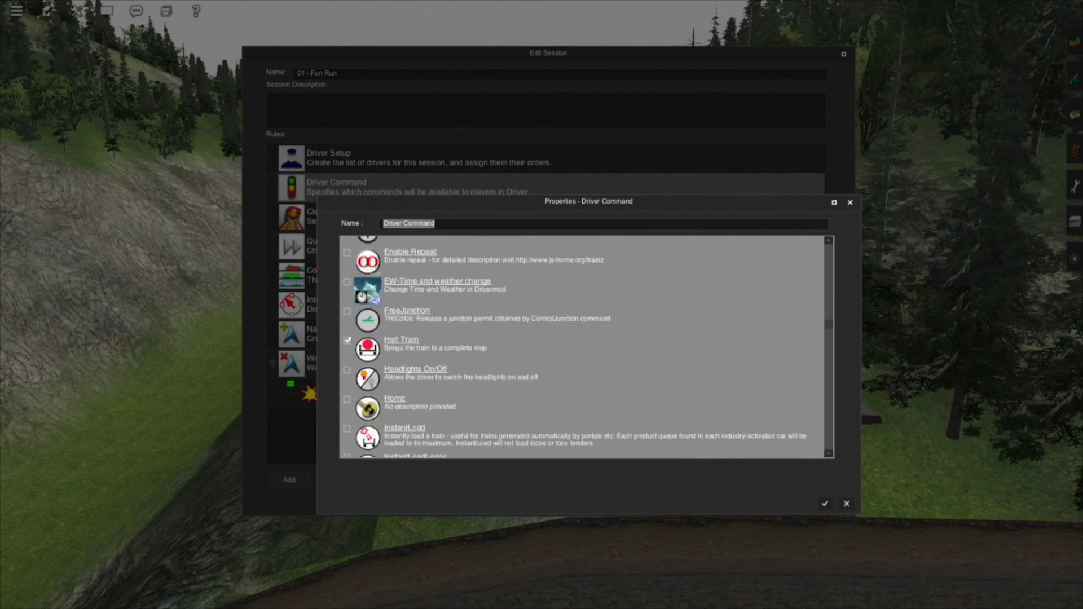
{"action": "scroll", "coordinate": [586, 347], "scroll_direction": "down", "scroll_amount": 4}
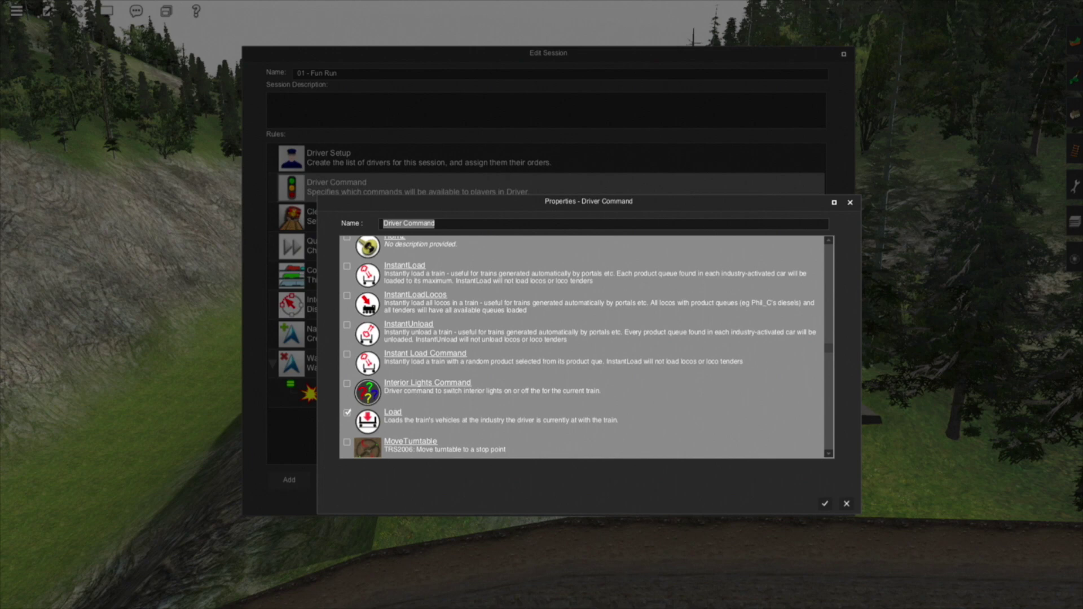
{"action": "scroll", "coordinate": [587, 347], "scroll_direction": "down", "scroll_amount": 3}
{"action": "scroll", "coordinate": [587, 347], "scroll_direction": "down", "scroll_amount": 5}
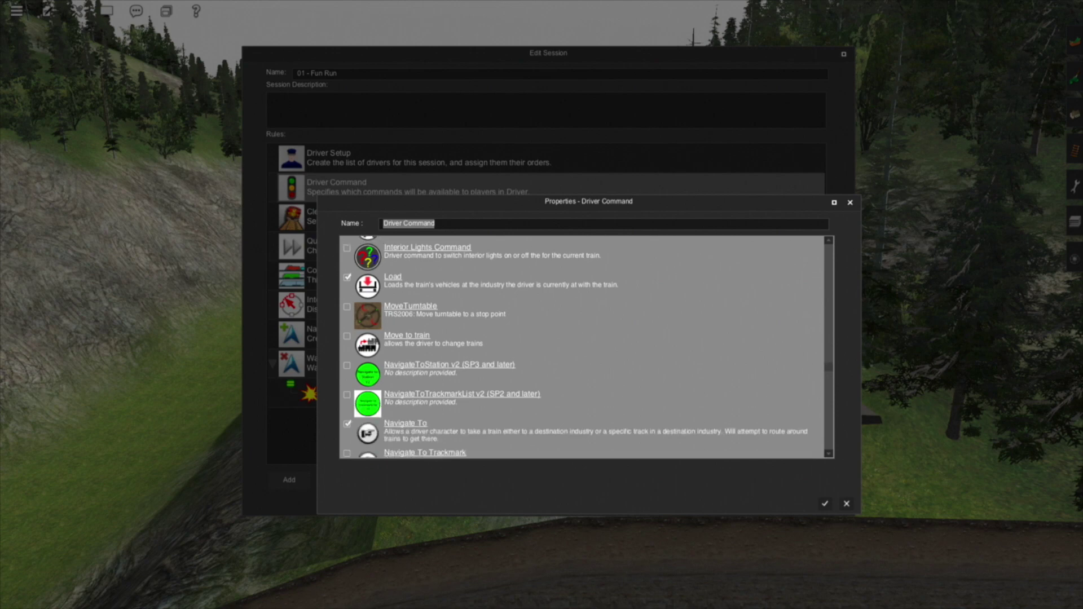
{"action": "scroll", "coordinate": [587, 347], "scroll_direction": "down", "scroll_amount": 1}
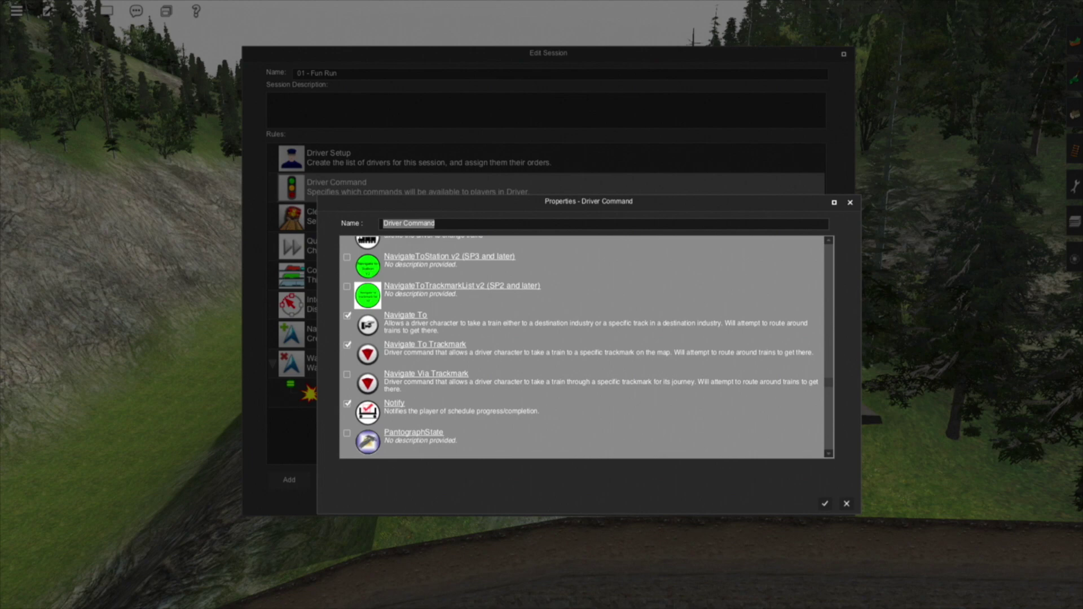
{"action": "key", "text": "Escape"}
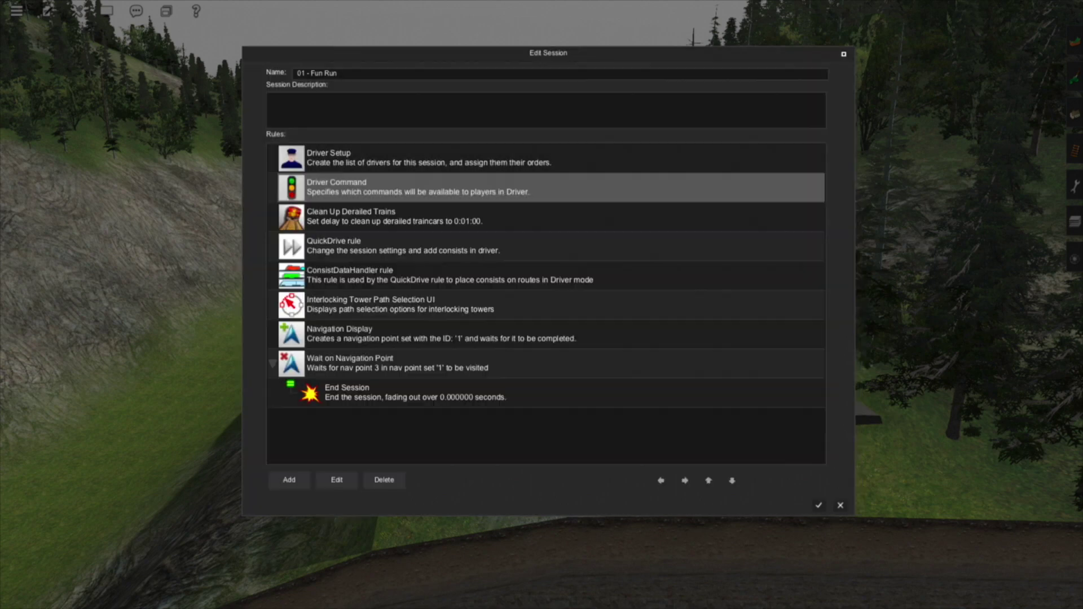
- Review the Clean Up Derailed Trains rule's delay and the QuickDrive rule's gameplay, control, derailment and units options, without saving changes
{"action": "left_click", "coordinate": [395, 218]}
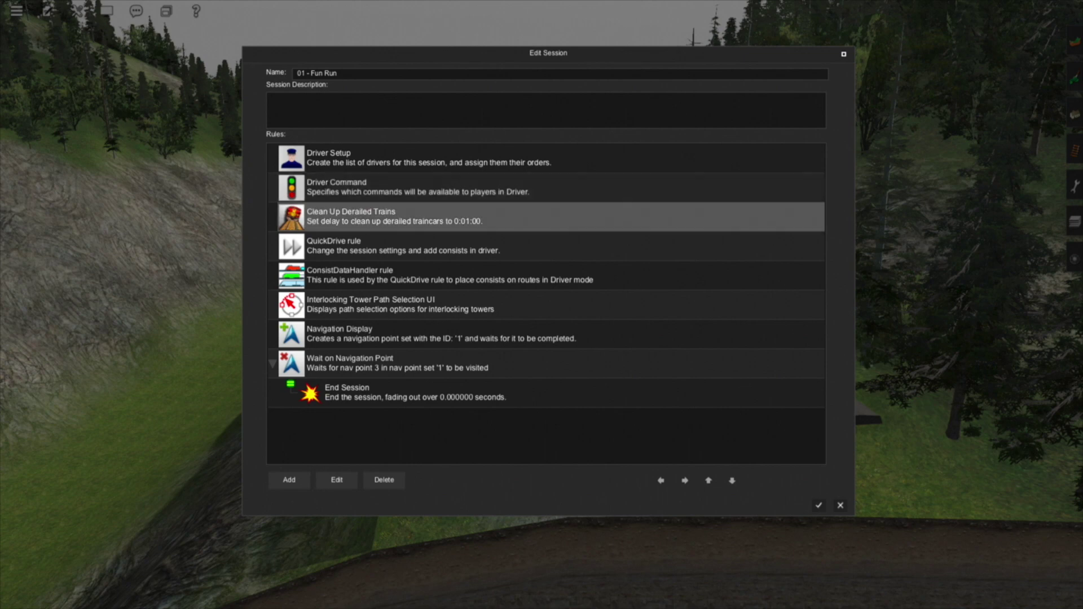
{"action": "left_click", "coordinate": [337, 480]}
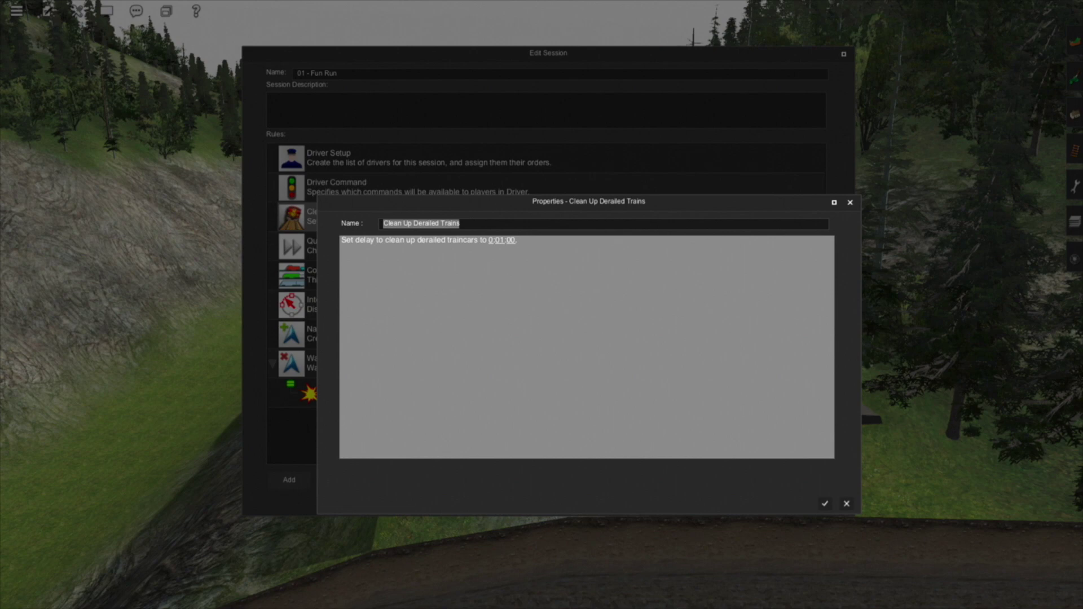
{"action": "key", "text": "Escape"}
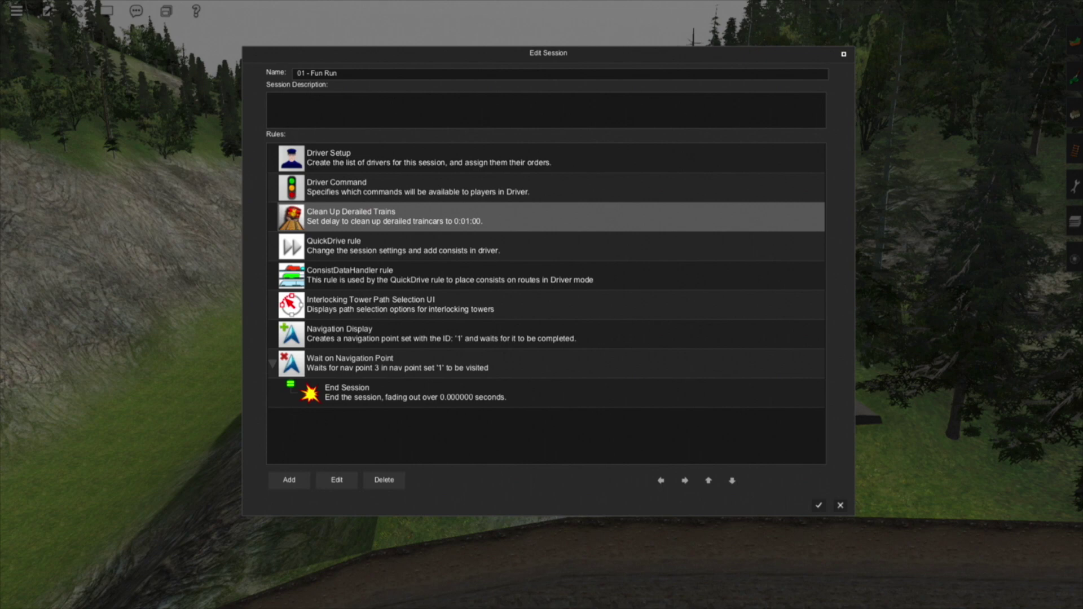
{"action": "left_click", "coordinate": [428, 246]}
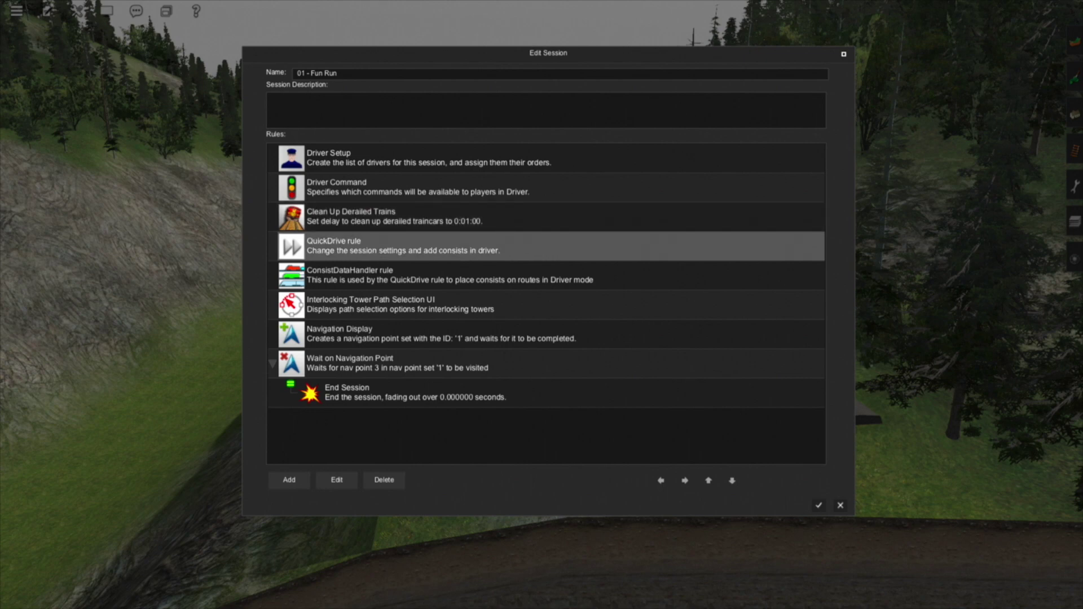
{"action": "left_click", "coordinate": [337, 480]}
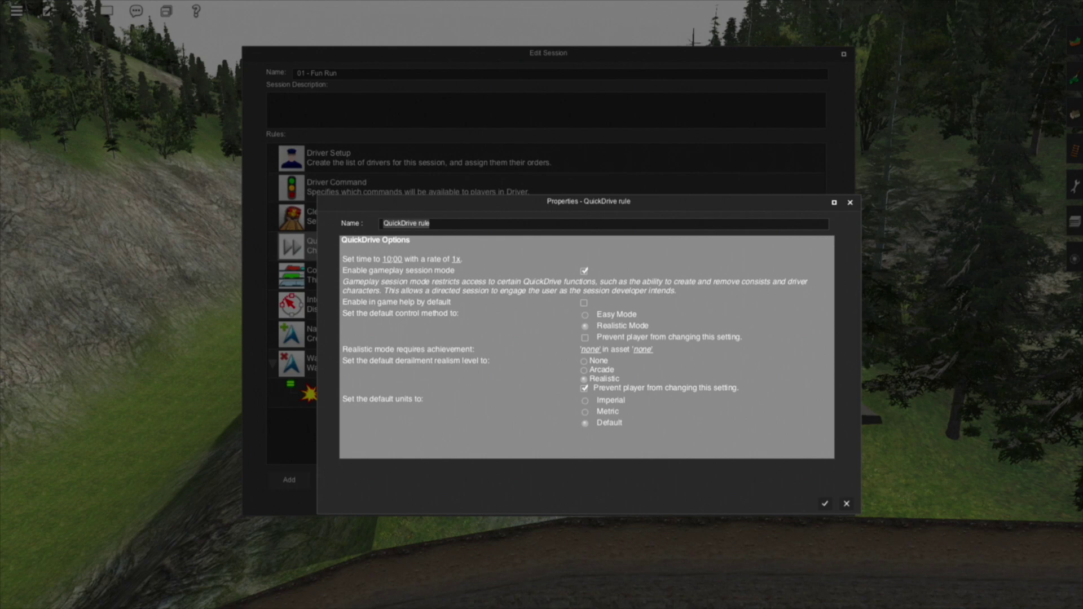
{"action": "key", "text": "Escape"}
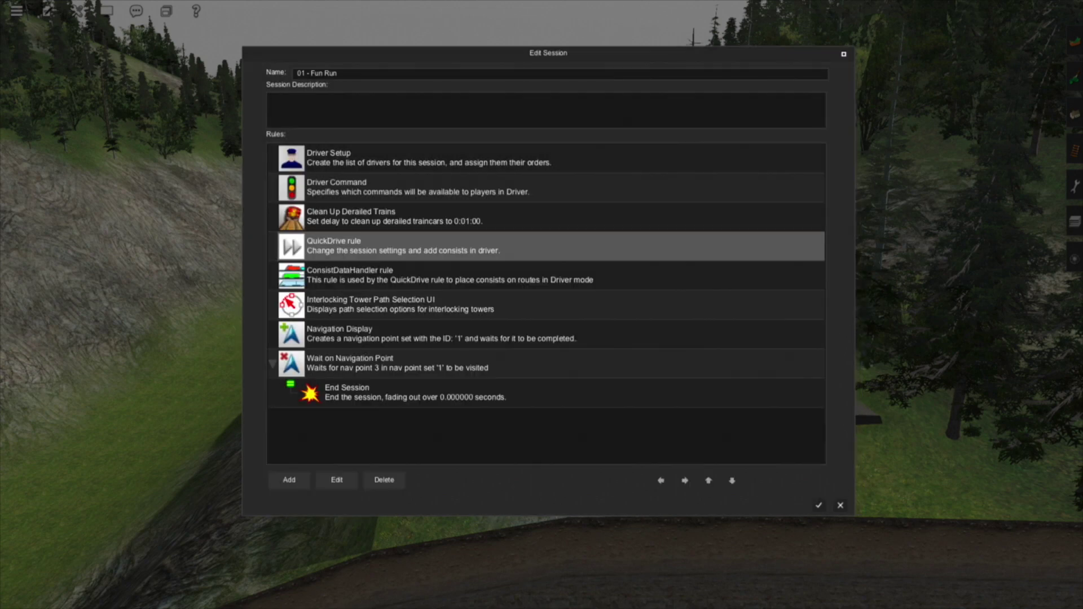
- Review the list descriptions of the ConsistDataHandler and Interlocking Tower Path Selection UI rules
{"action": "left_click", "coordinate": [451, 276]}
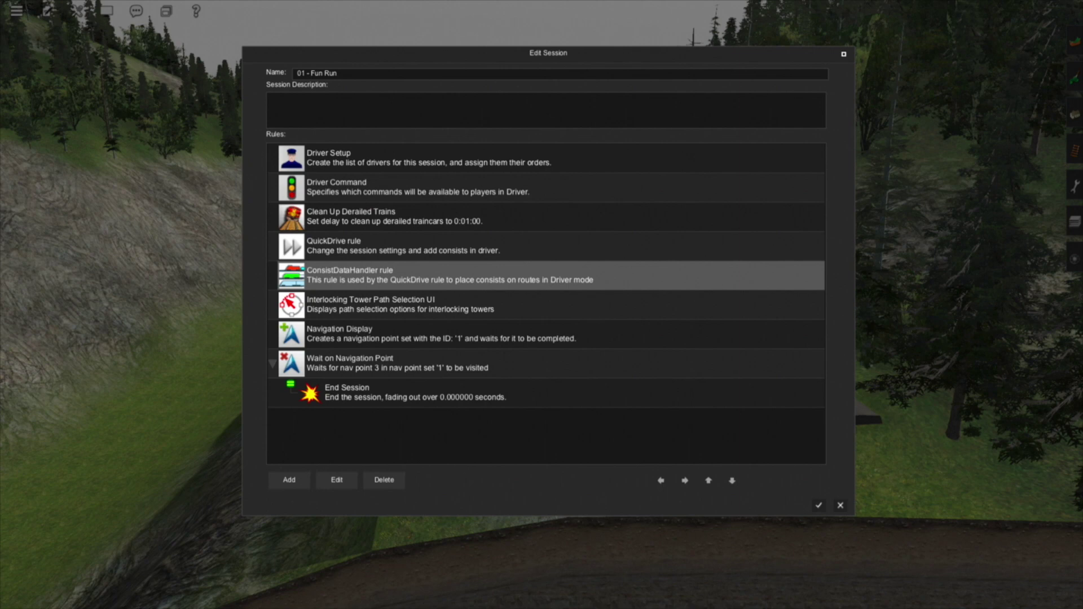
{"action": "left_click", "coordinate": [400, 304]}
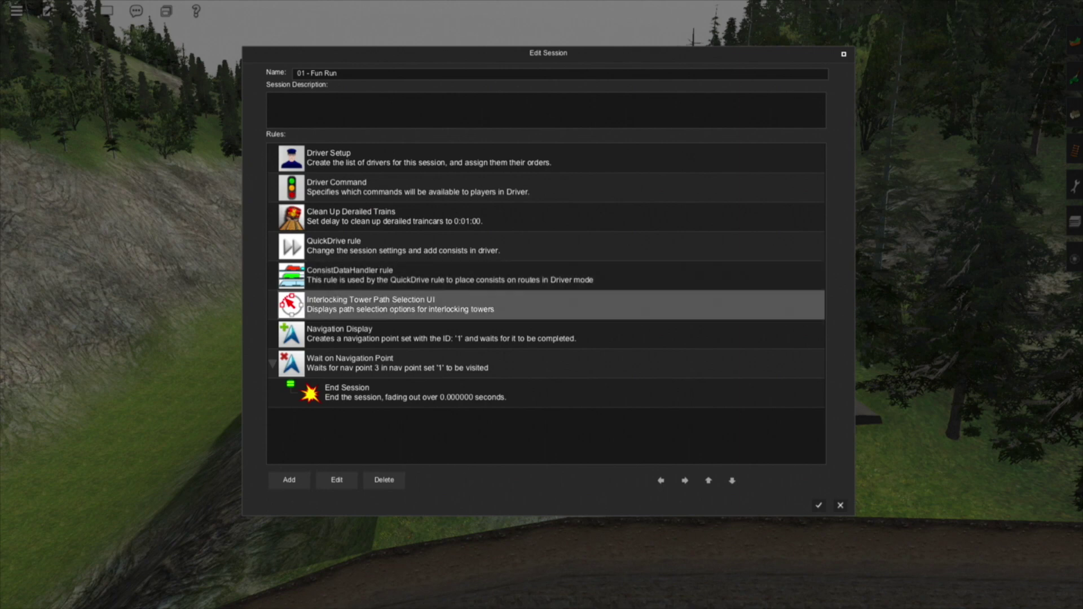